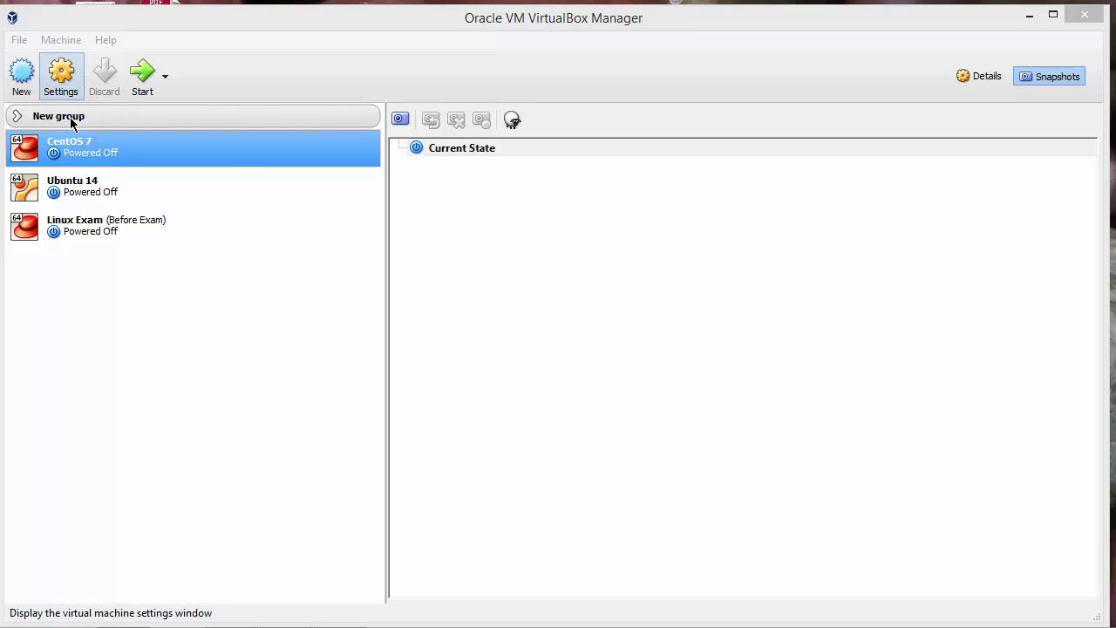
Step: Review CentOS 7's network adapter settings, then boot CentOS 7 past GRUB to its login screen
left_click(61, 74)
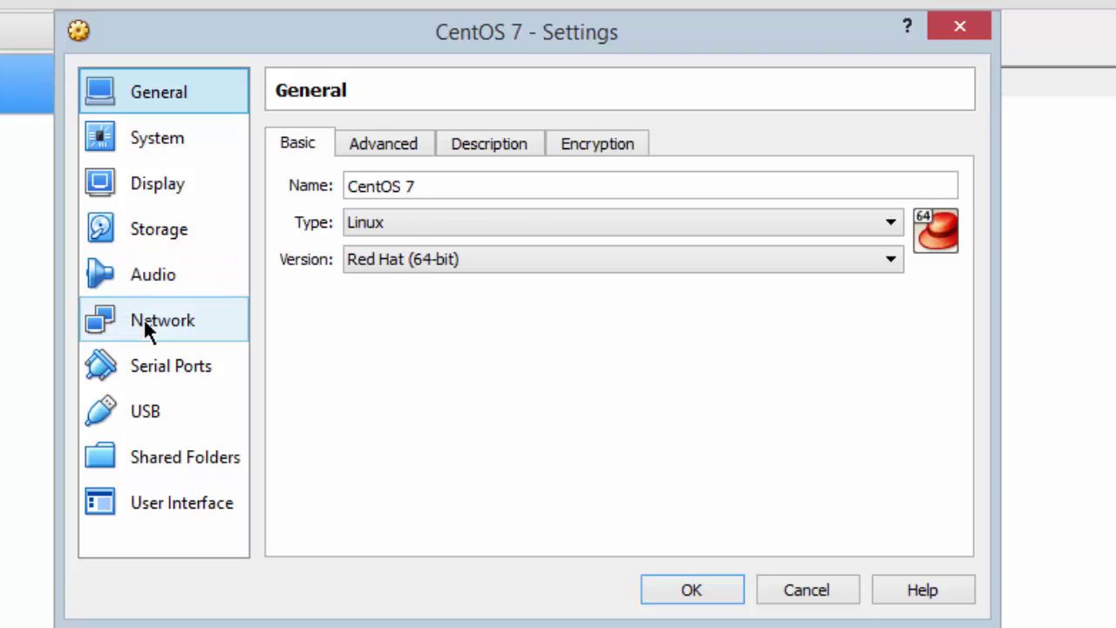
left_click(144, 321)
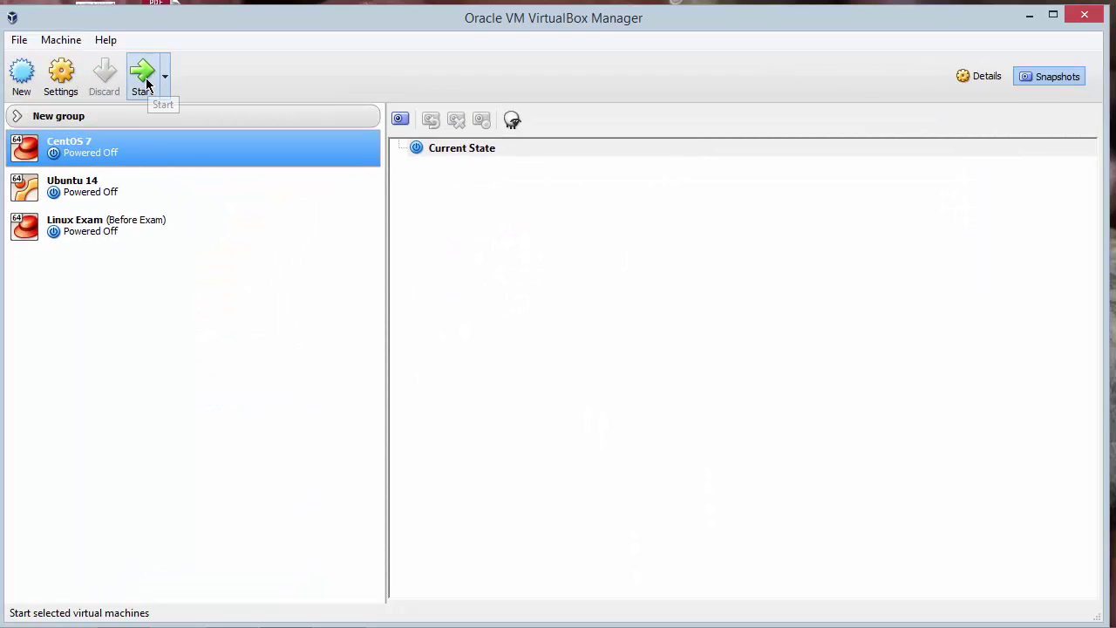
left_click(143, 77)
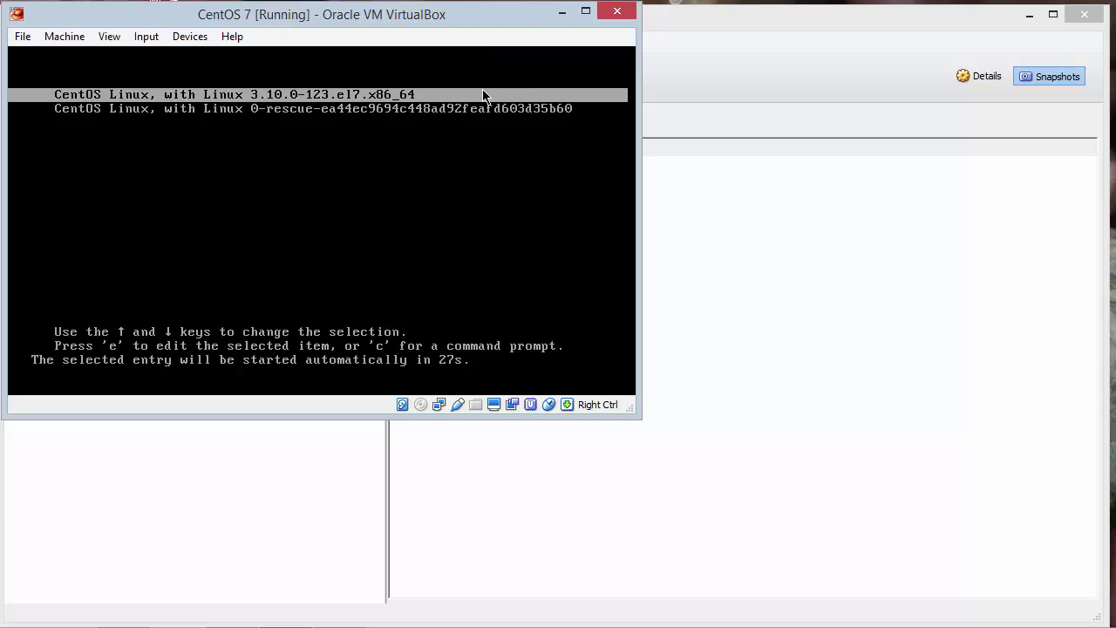
key("Return")
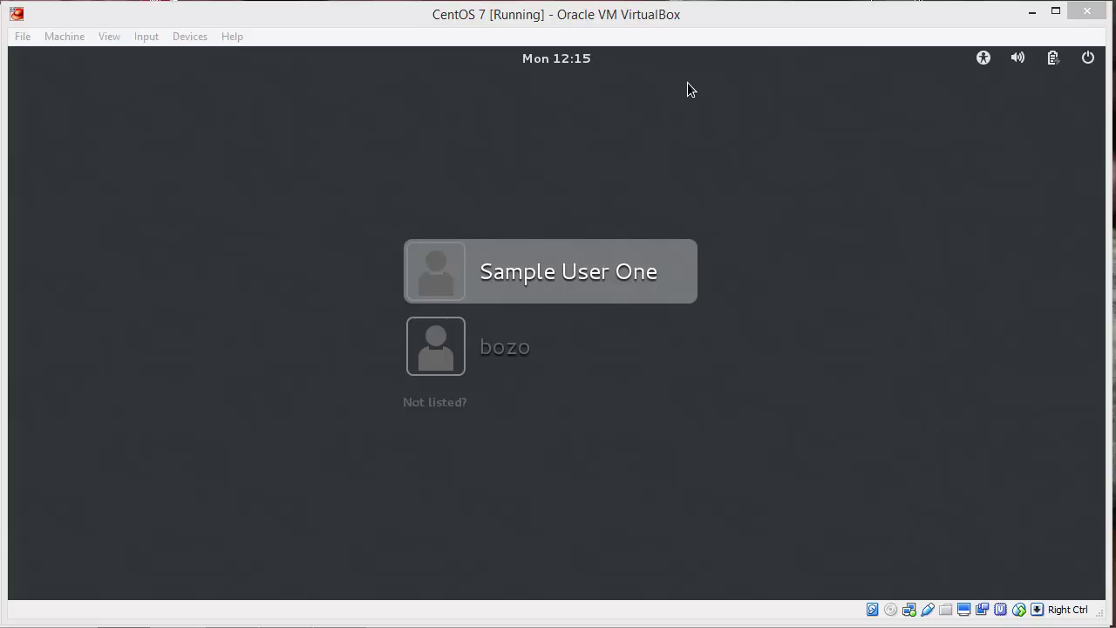
Step: Switch the CentOS guest to text console F2 and log in as root
left_click(616, 32)
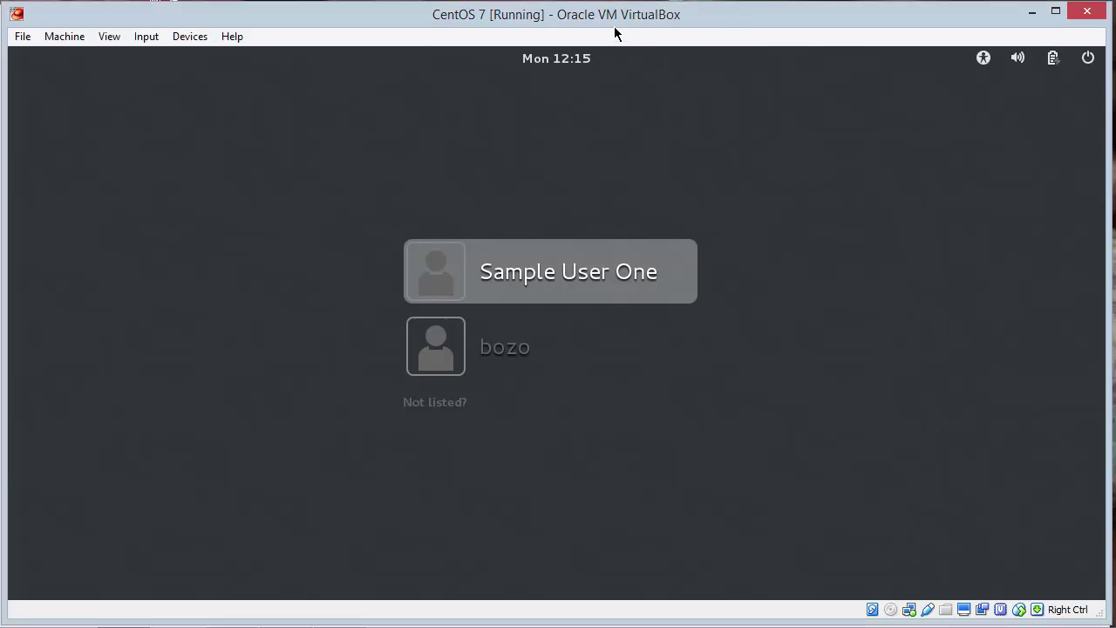
key("ctrl+alt+F2")
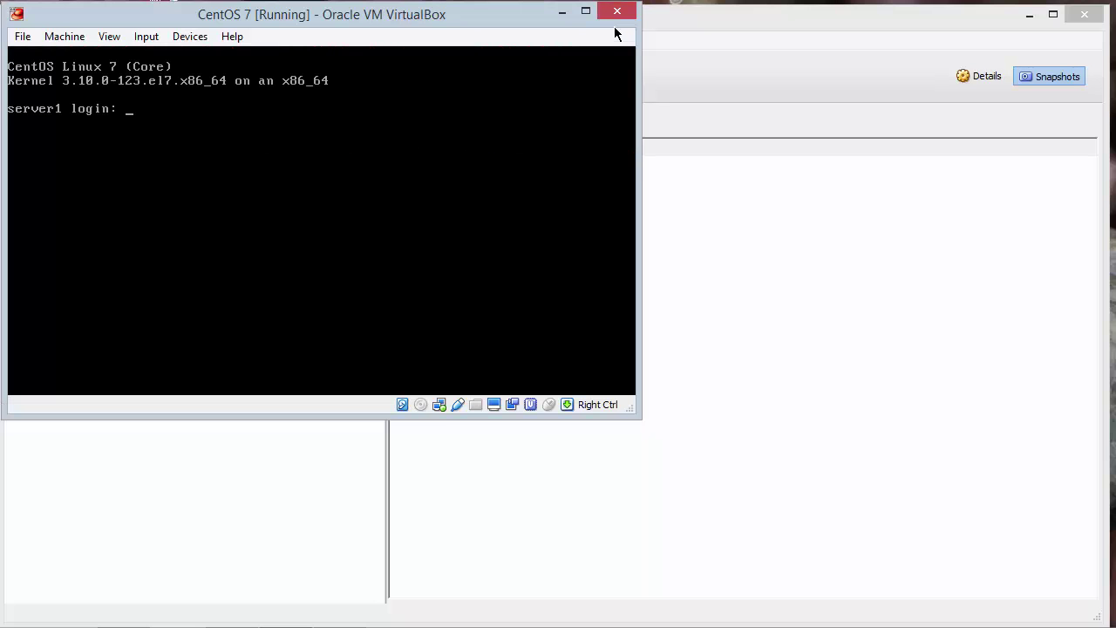
type("root")
key("Return")
key("Return")
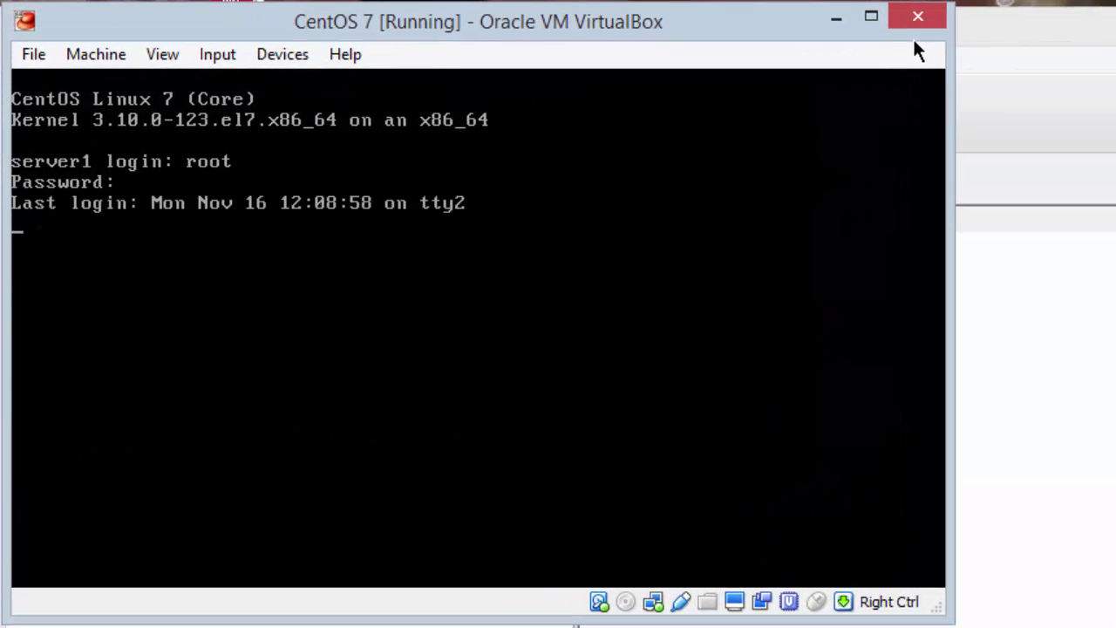
Step: Install the dhcp package with yum install dhcp, confirming with y
type("yu")
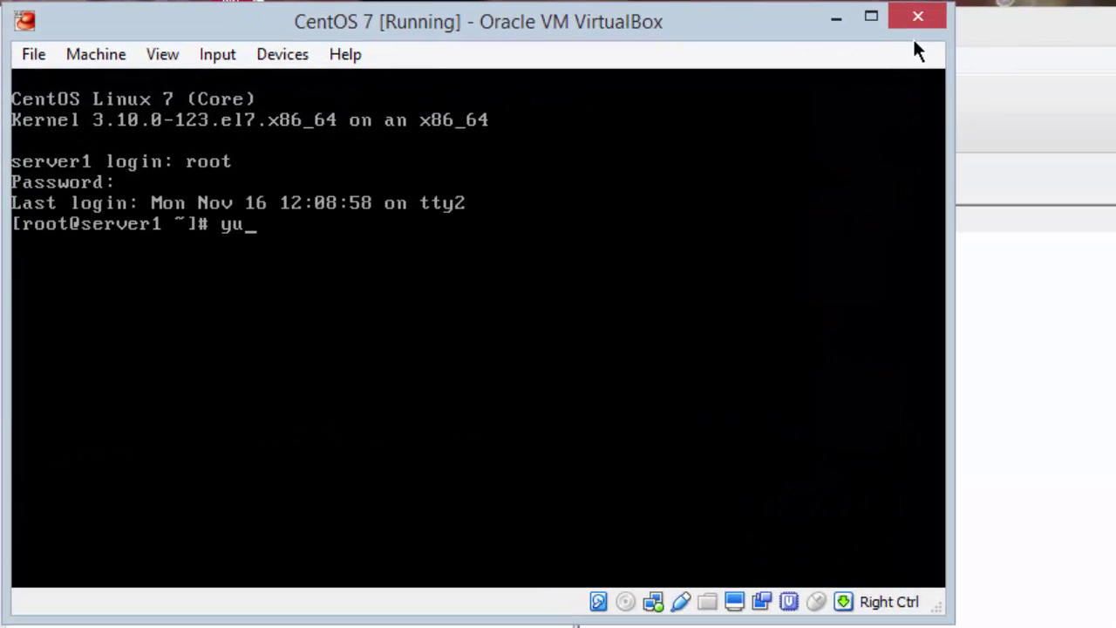
type("m install d")
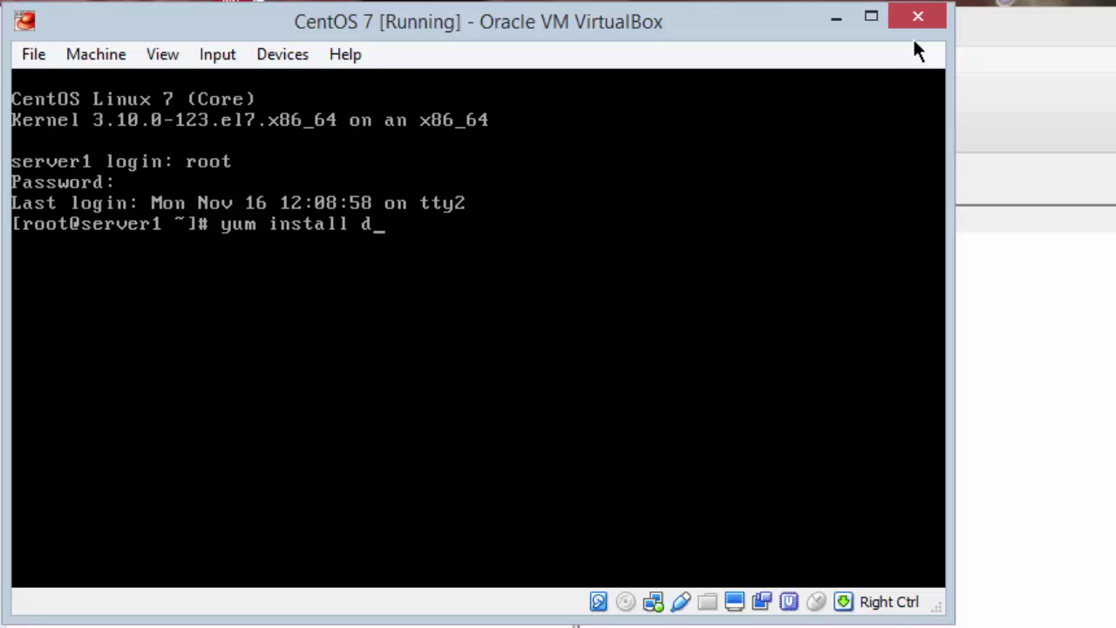
type("hcp")
key("Return")
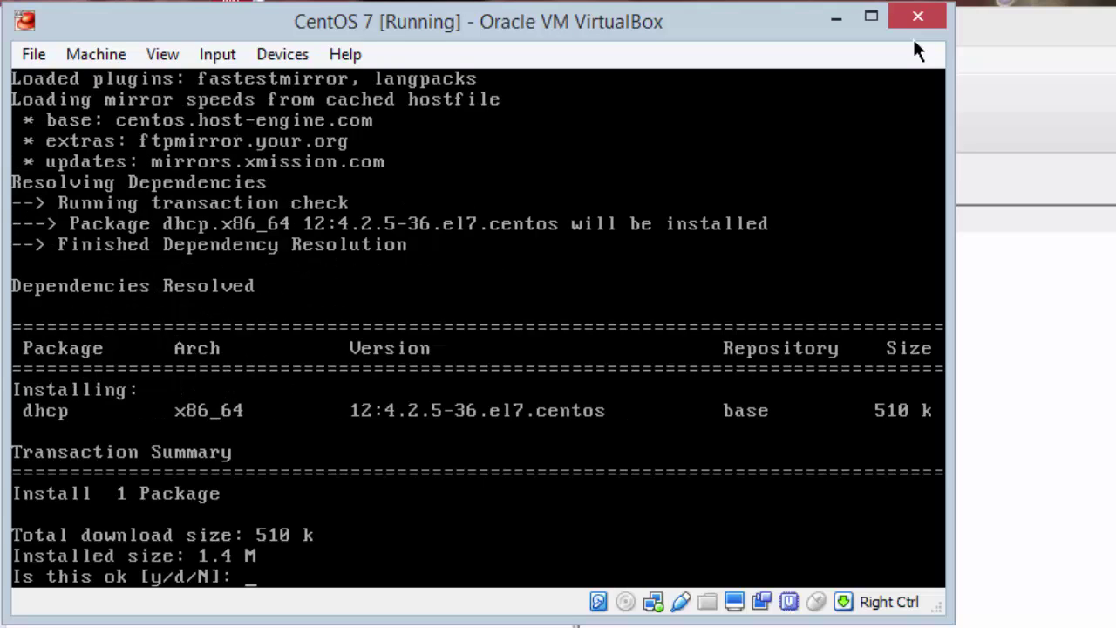
type("y")
key("Return")
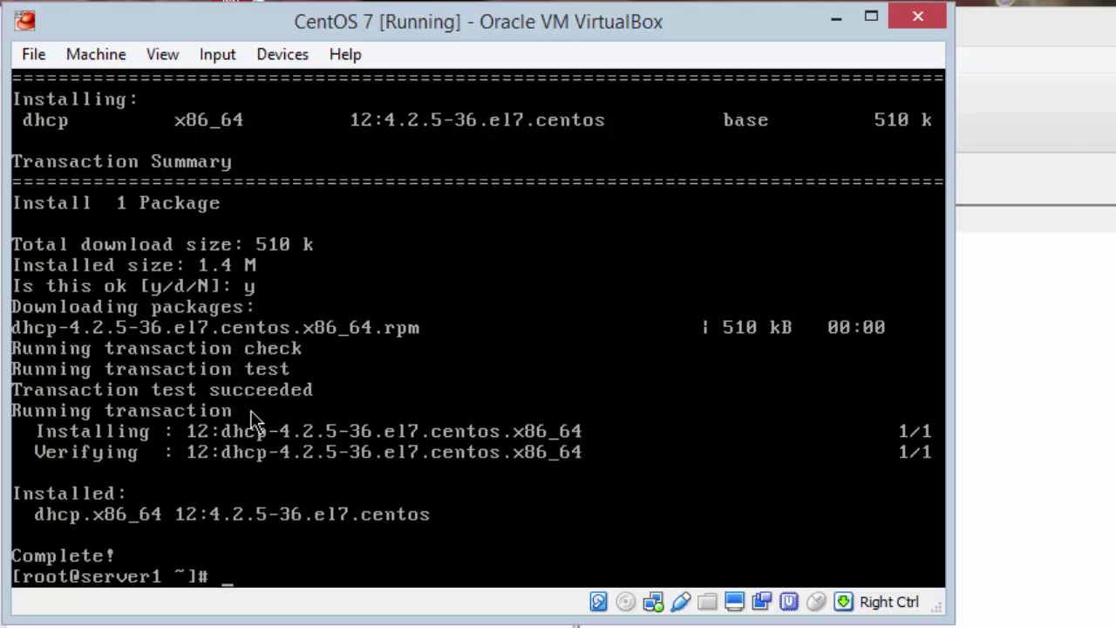
Step: Attach CentOS 7's network adapter to Internal Network 'intnet' and return to the VirtualBox Manager
left_click(289, 560)
key("Control_R")
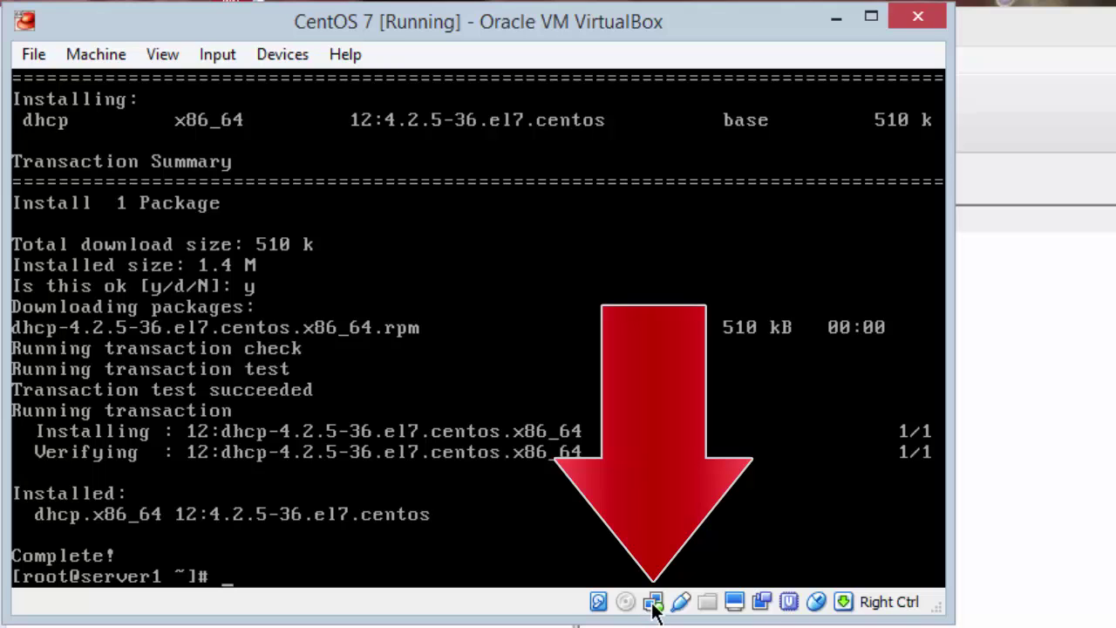
right_click(653, 603)
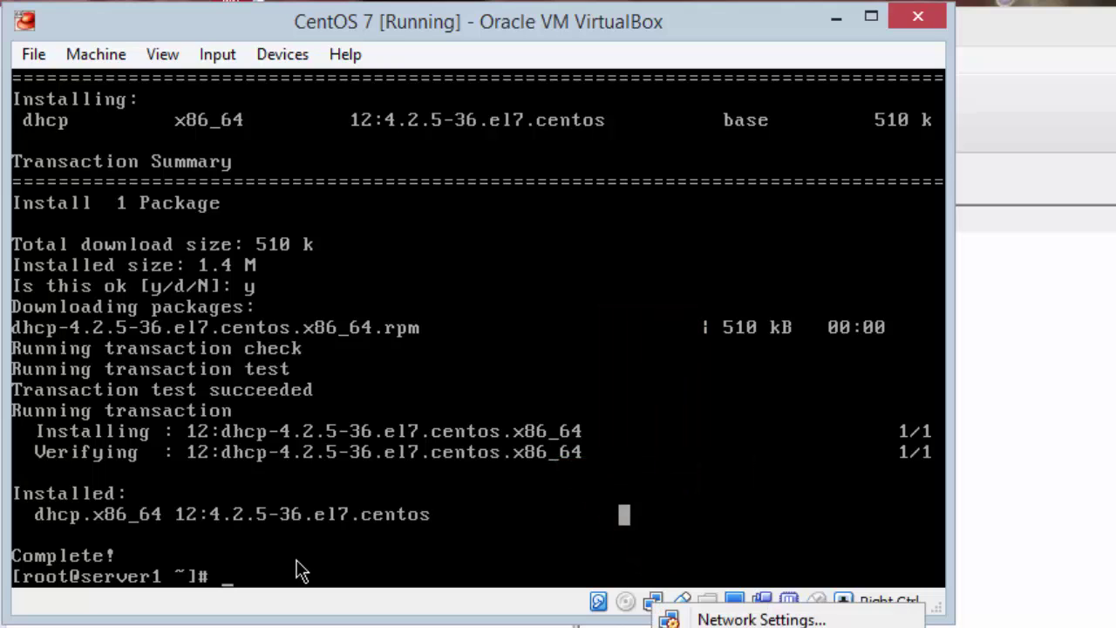
left_click(737, 619)
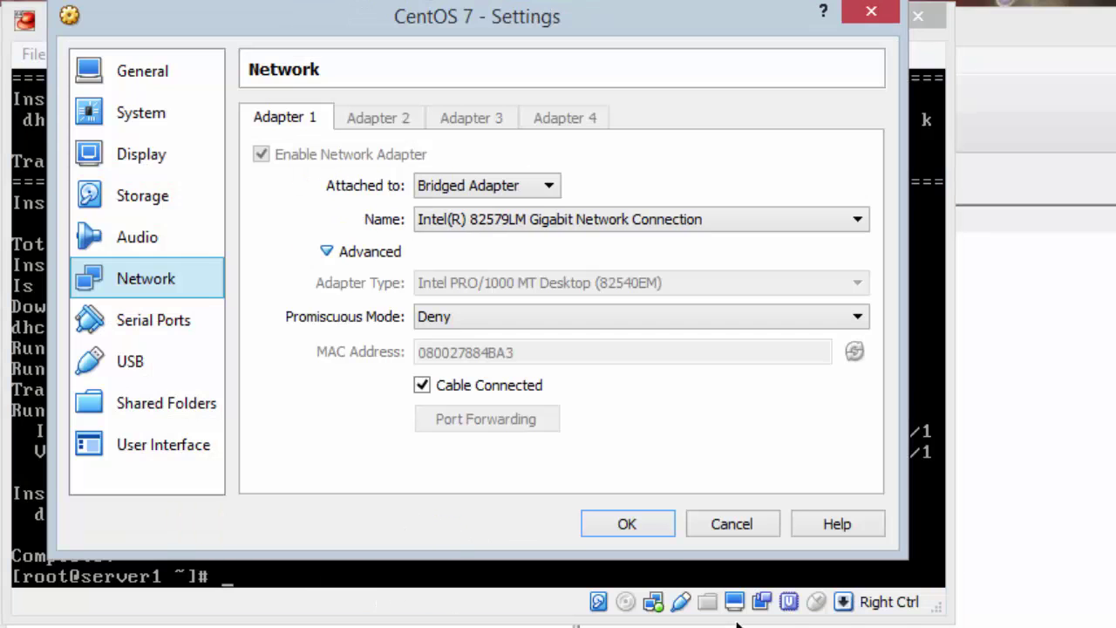
left_click(509, 188)
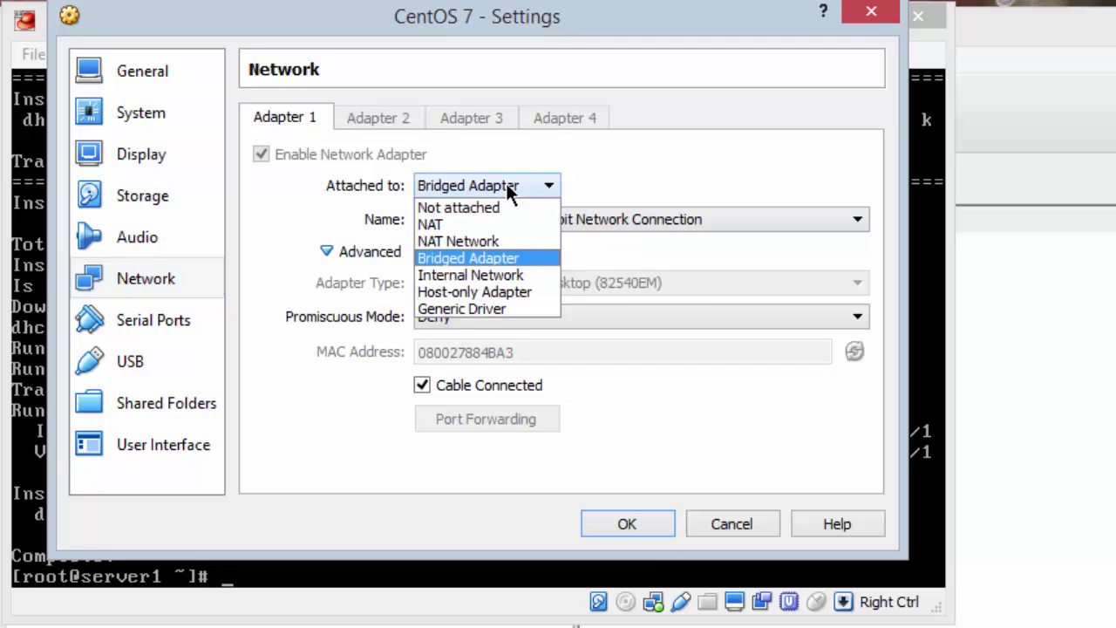
left_click(508, 275)
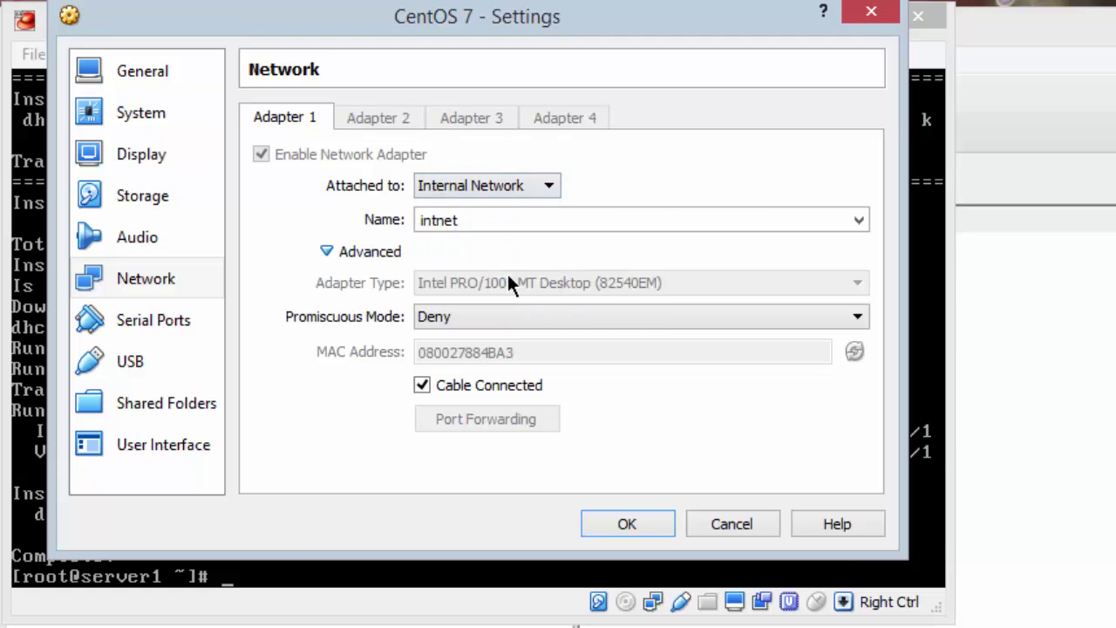
left_click(634, 516)
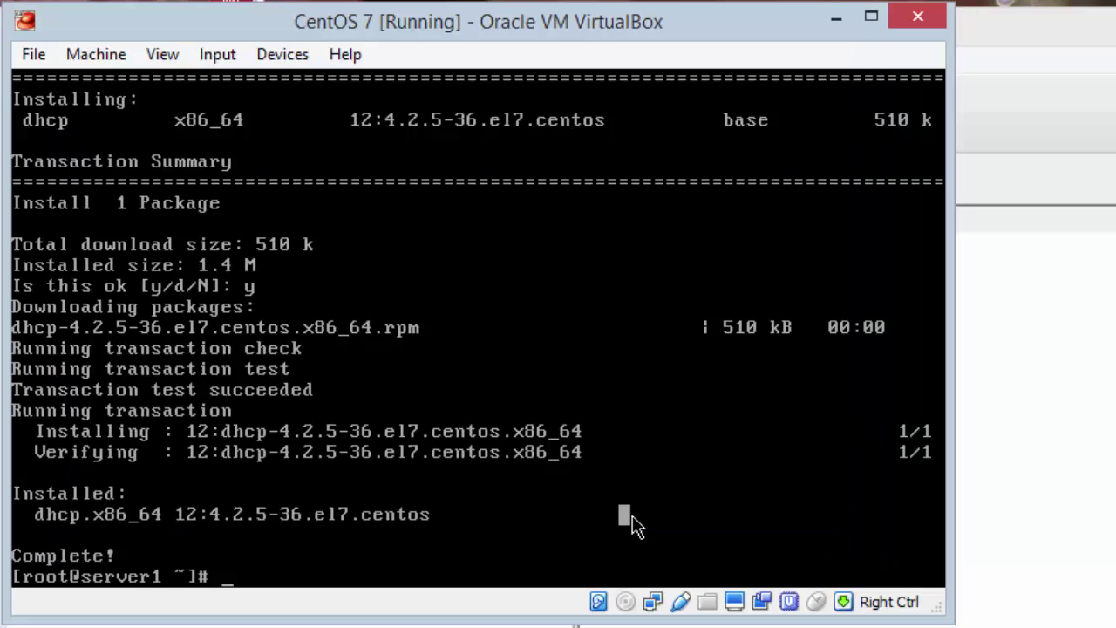
key("alt+Tab")
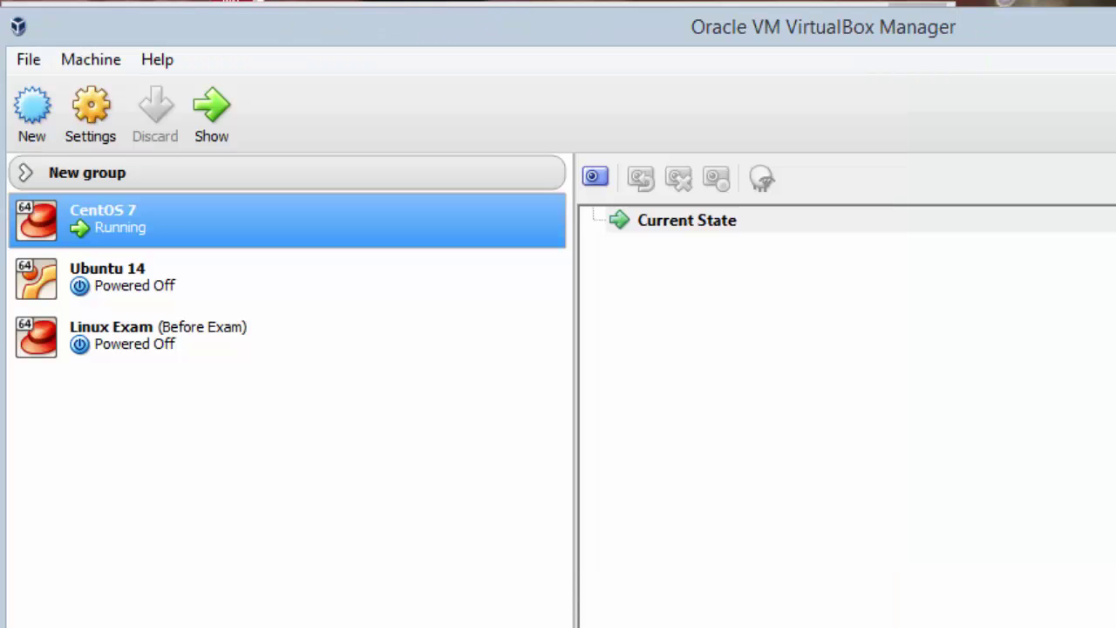
Step: Change Ubuntu 14's network adapter from Bridged to Internal Network and save the settings
left_click(162, 279)
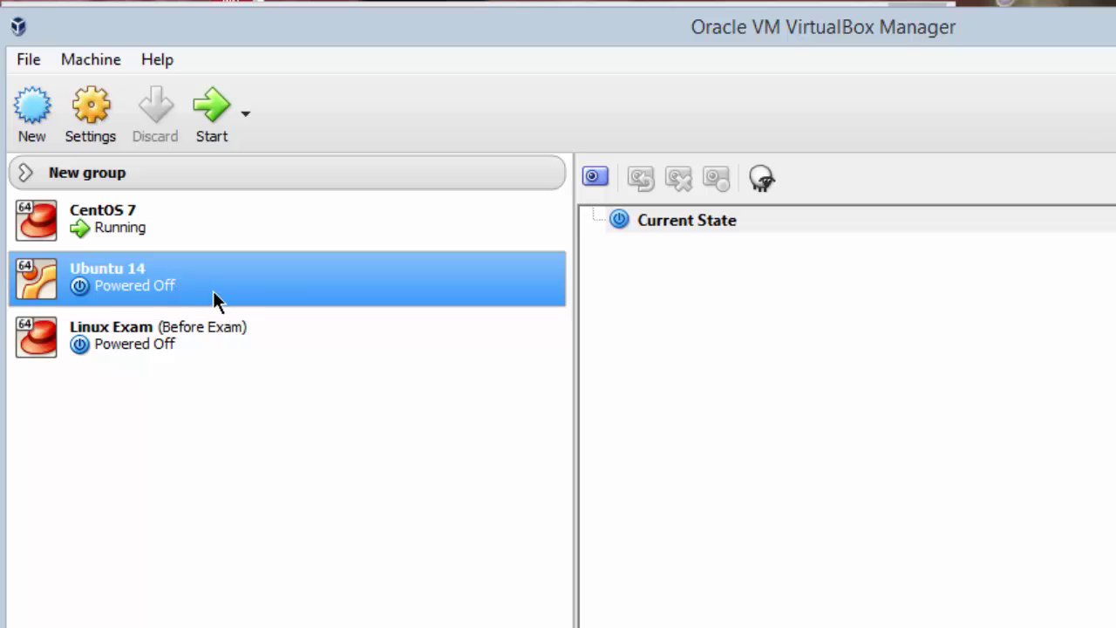
left_click(88, 113)
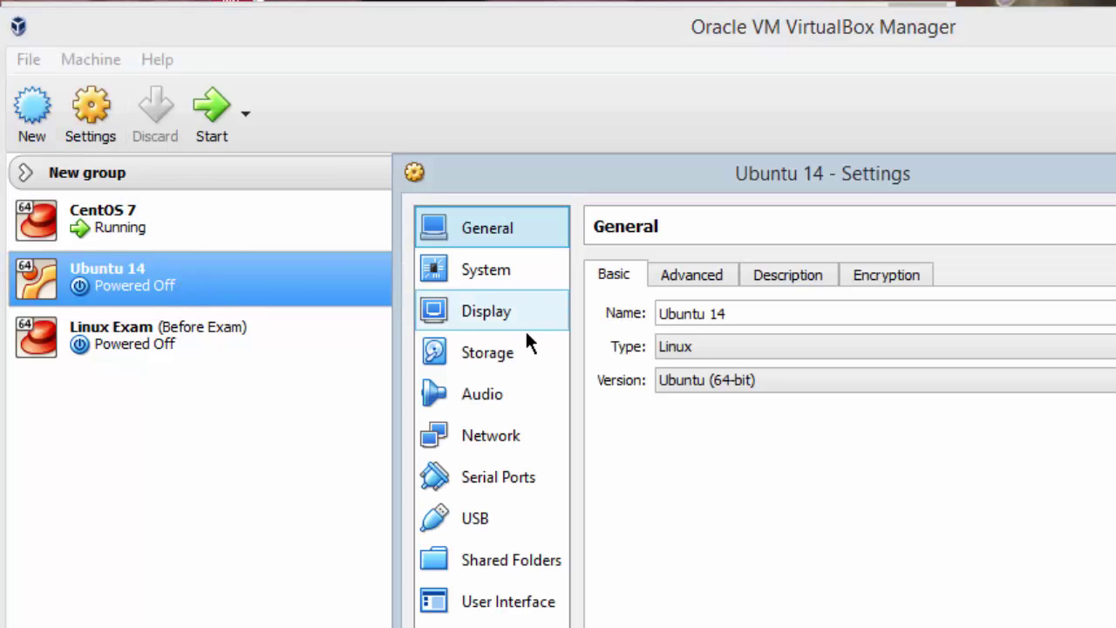
left_click(502, 440)
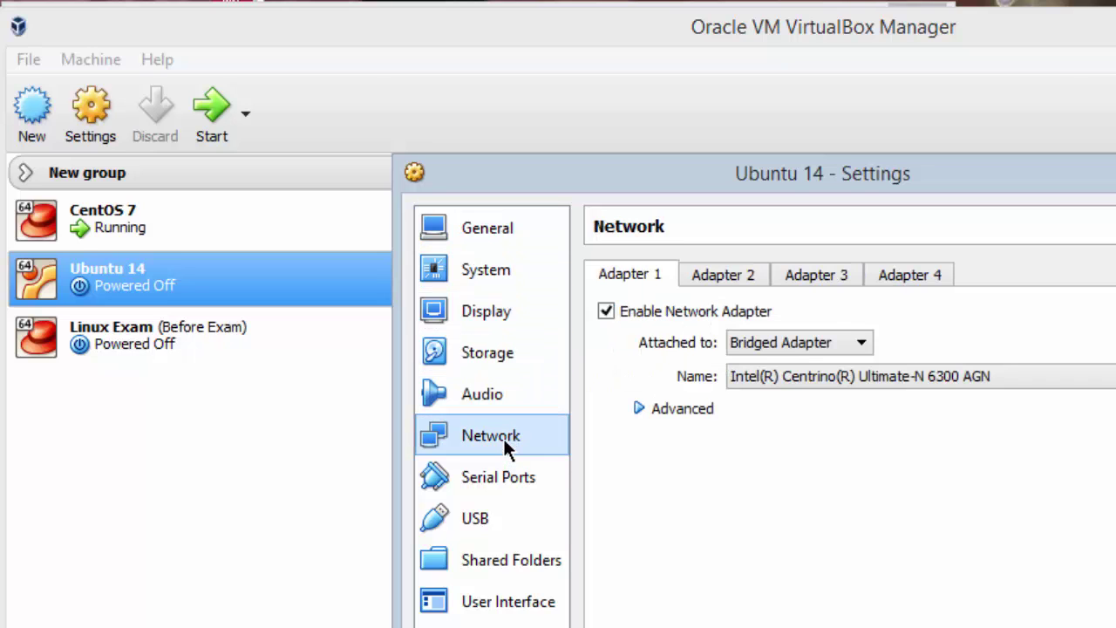
left_click(861, 346)
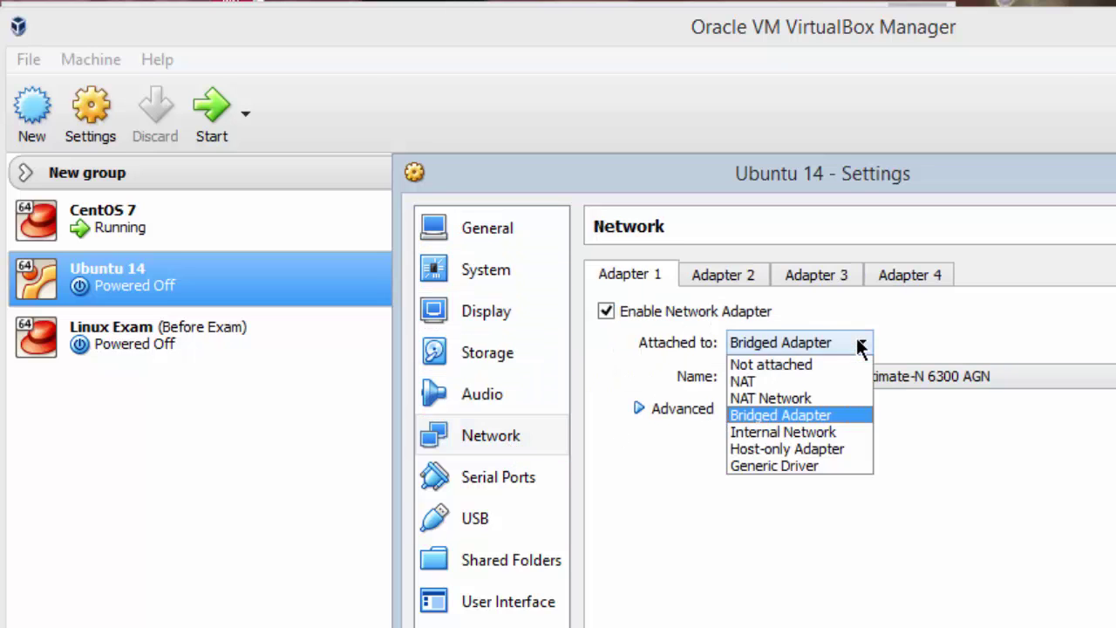
left_click(824, 433)
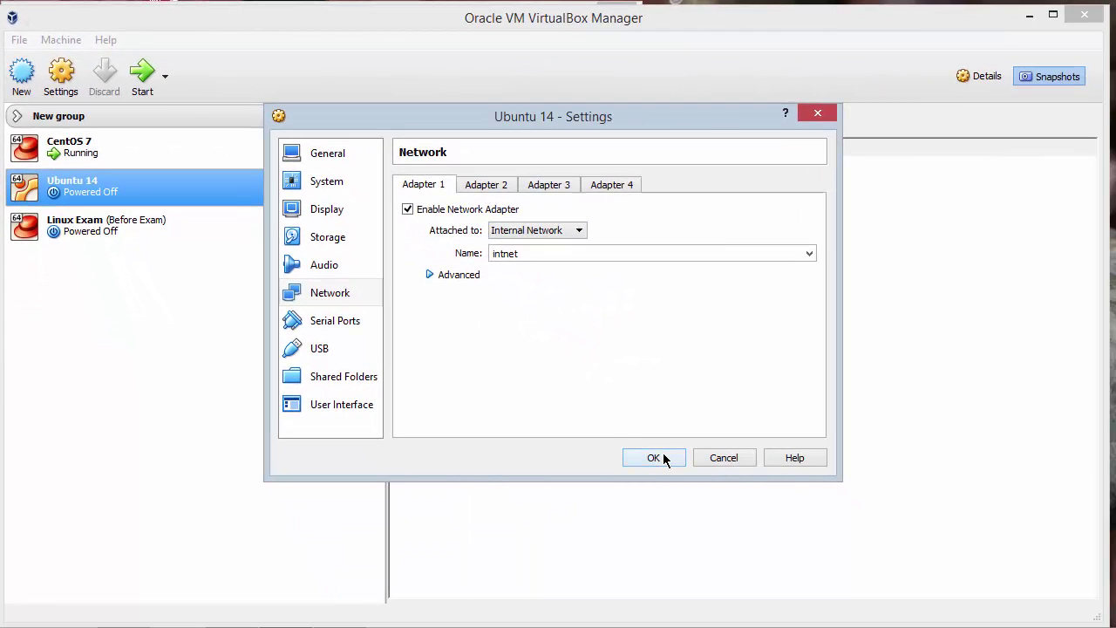
left_click(663, 459)
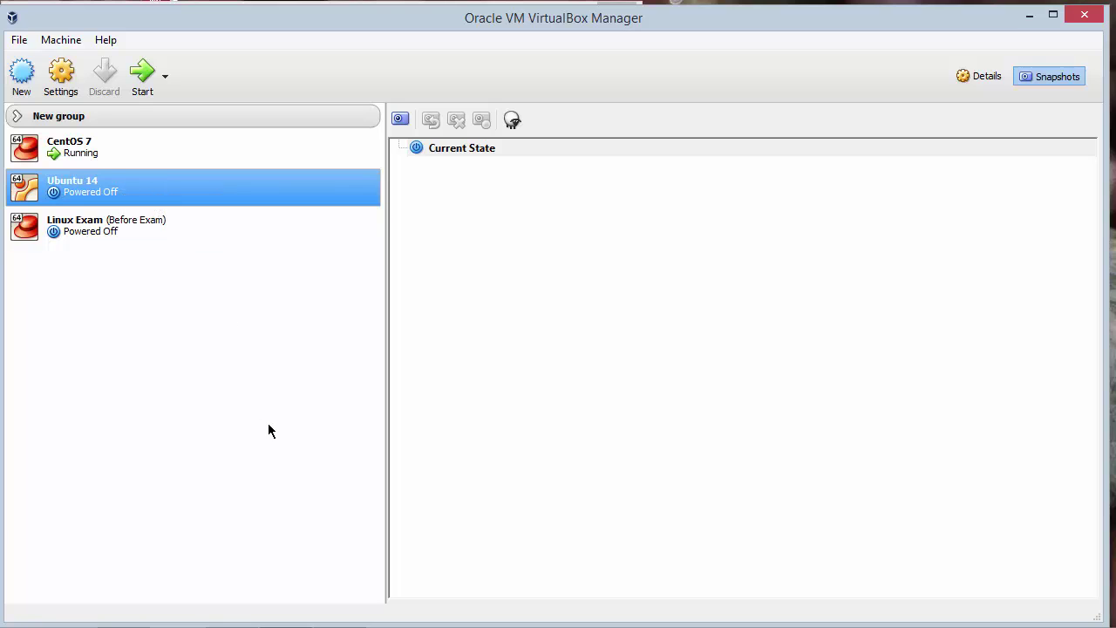
mouse_move(286, 627)
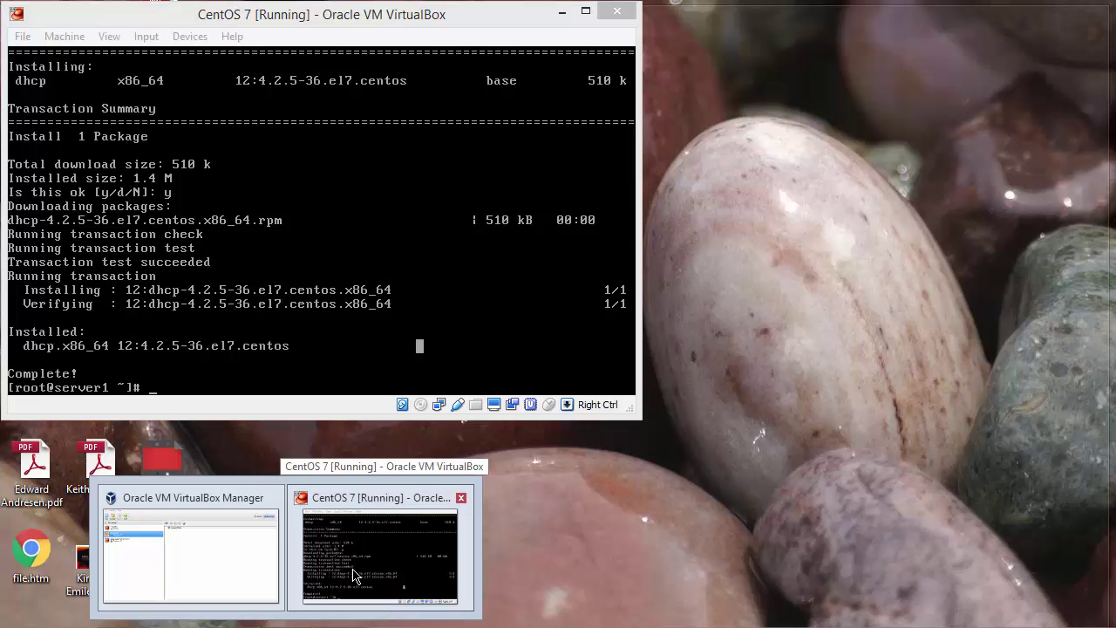
Step: Bring up the CentOS 7 window and sign in as the listed user with the account password
left_click(353, 575)
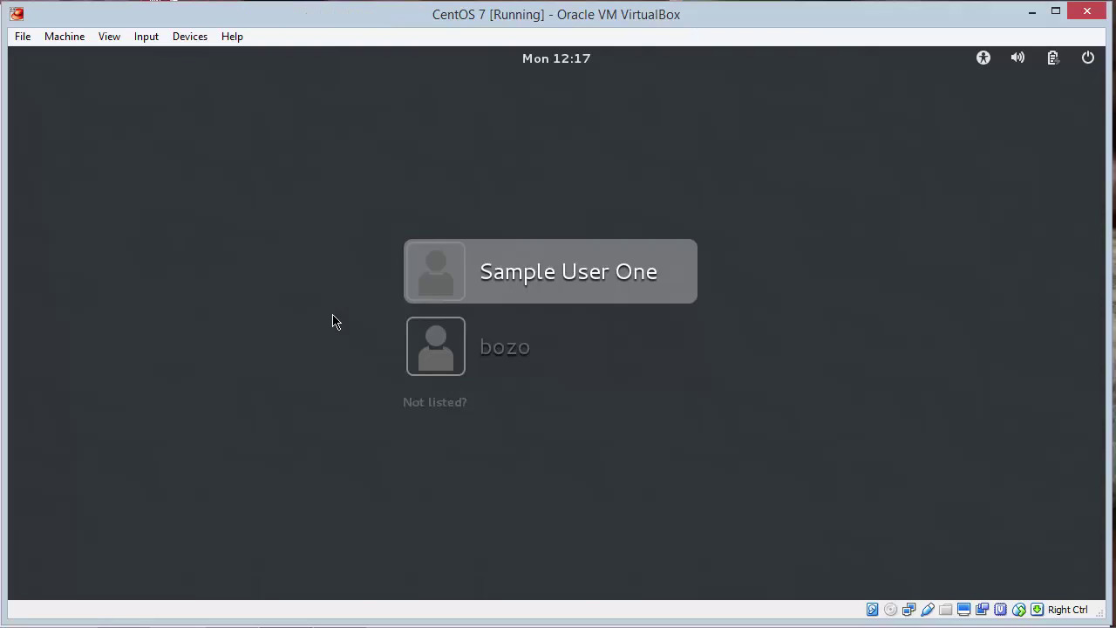
left_click(560, 274)
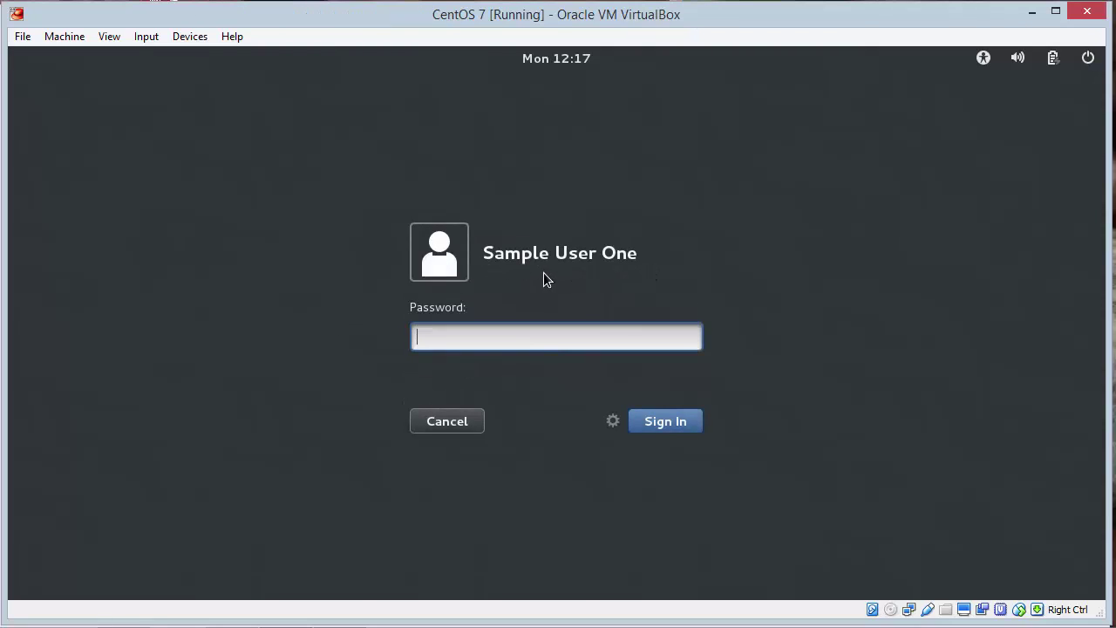
type("••••••")
key("Return")
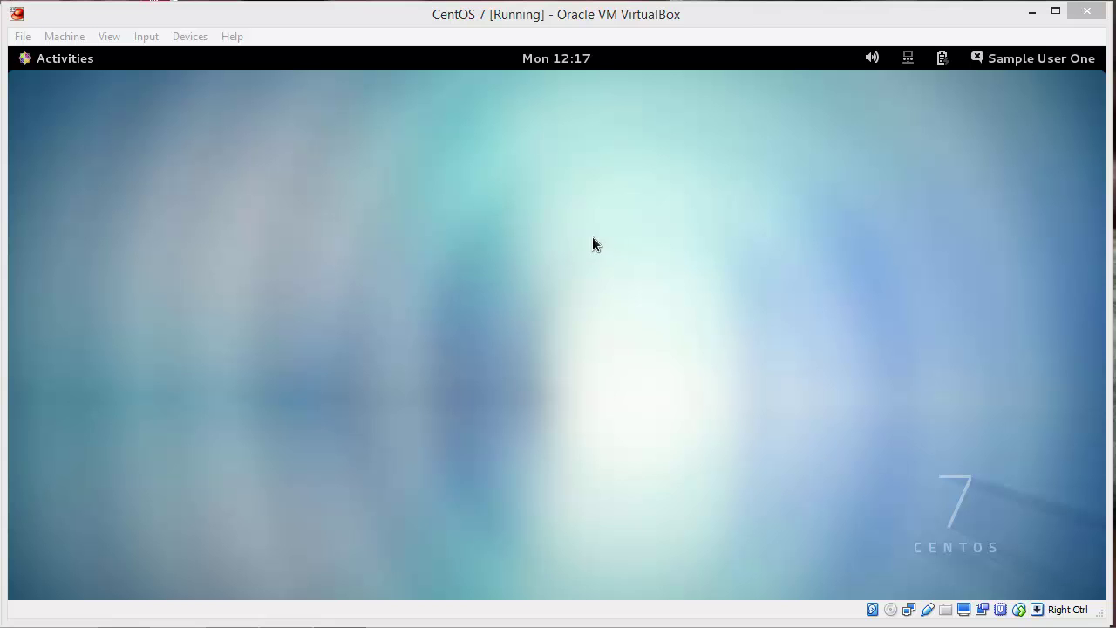
Step: Open the Wired connection's IPv4 settings and switch addressing to Manual
left_click(908, 61)
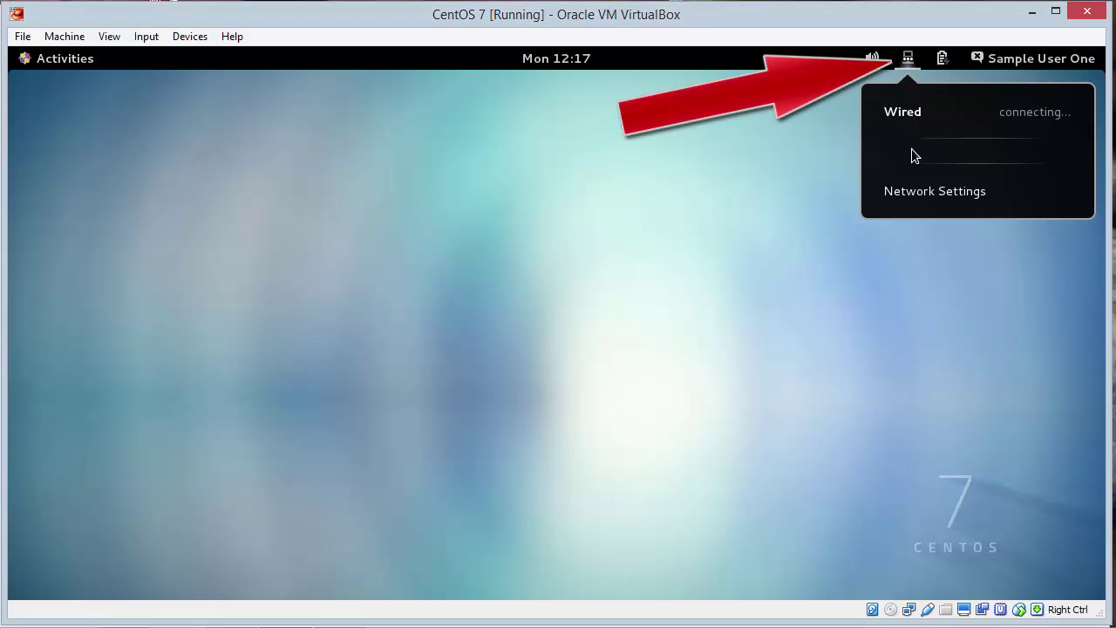
left_click(913, 196)
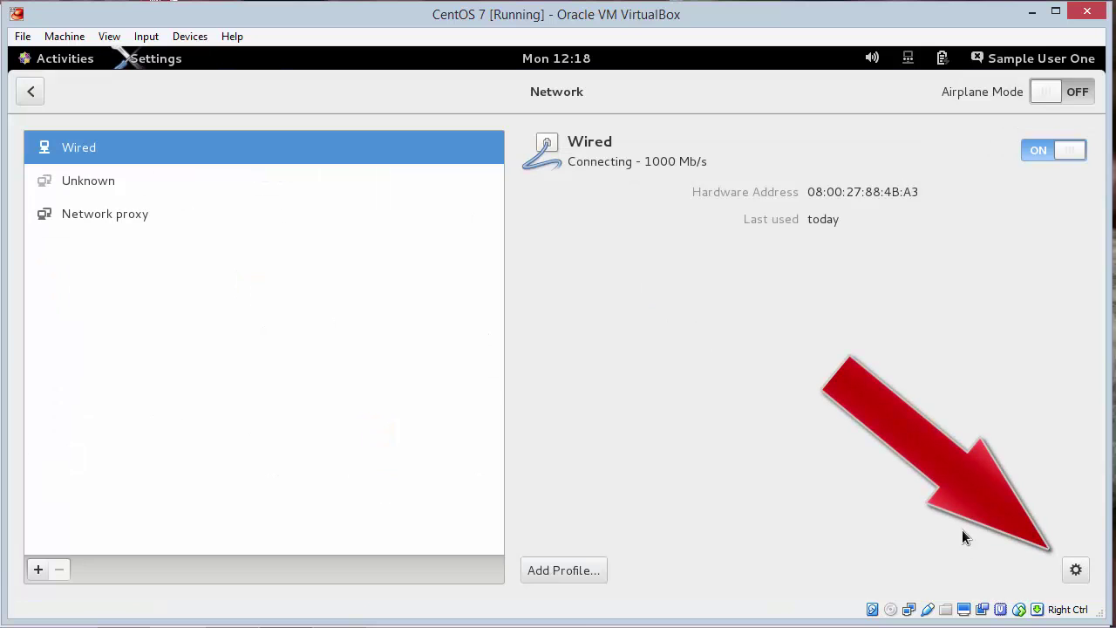
left_click(1076, 571)
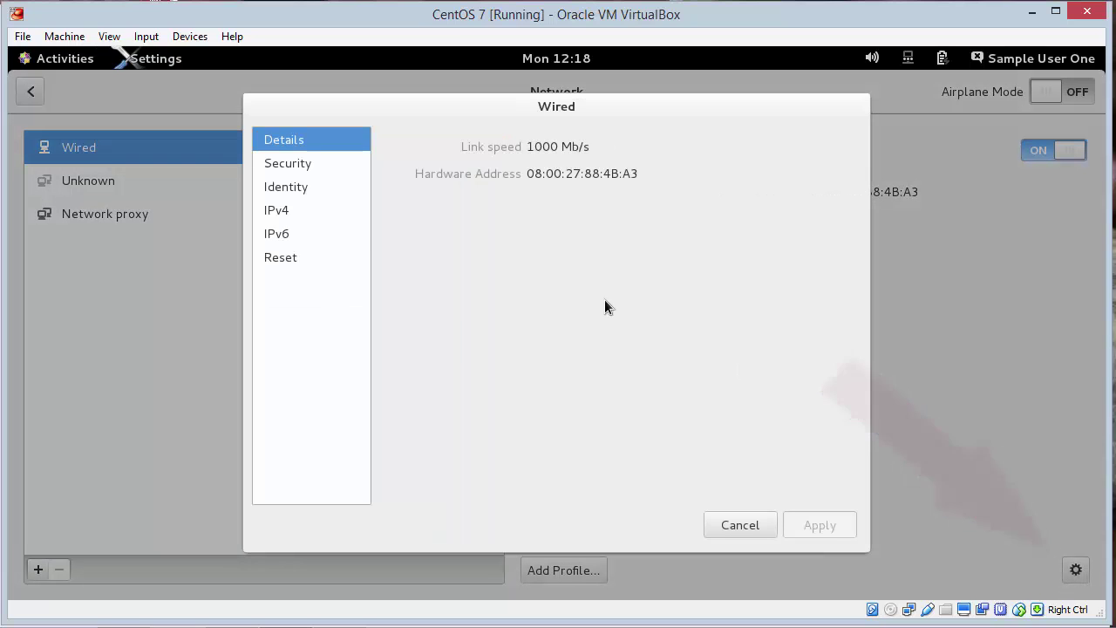
left_click(278, 210)
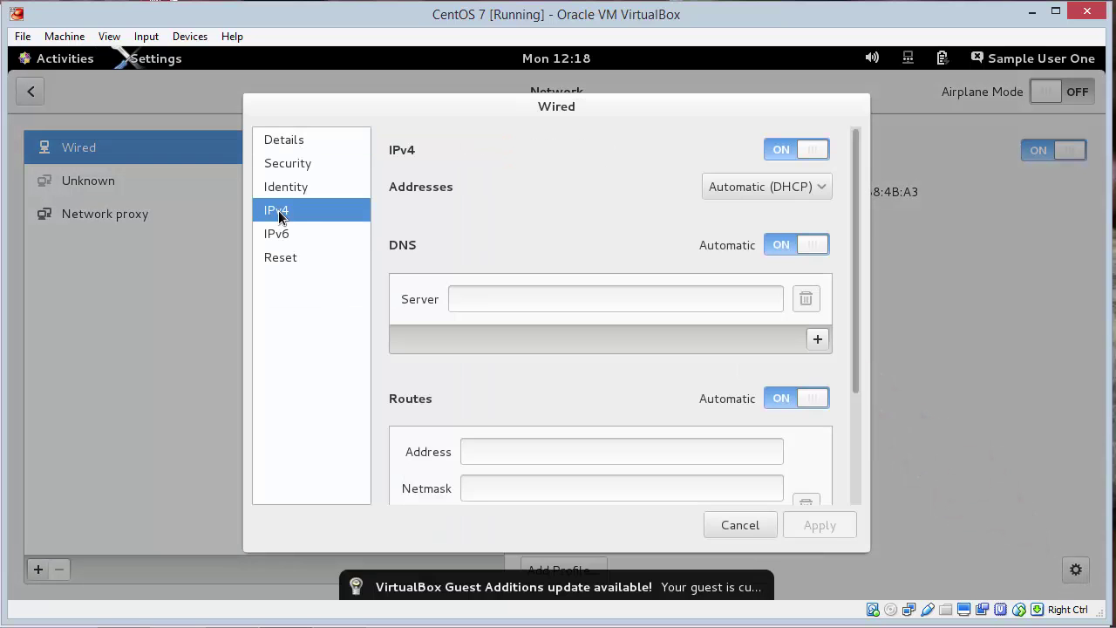
left_click(788, 193)
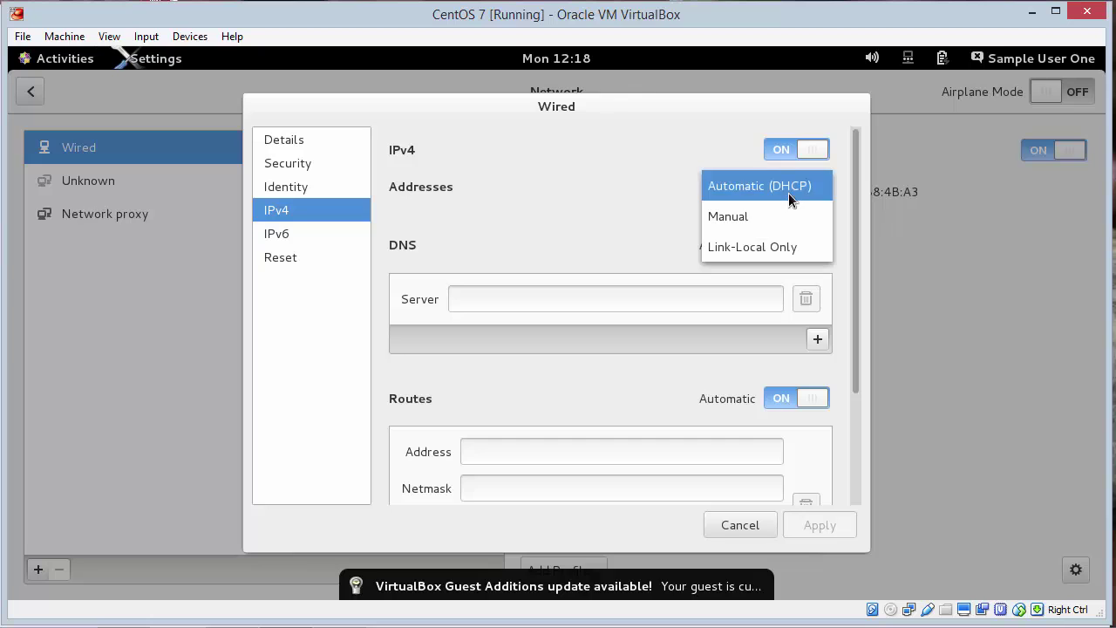
left_click(756, 217)
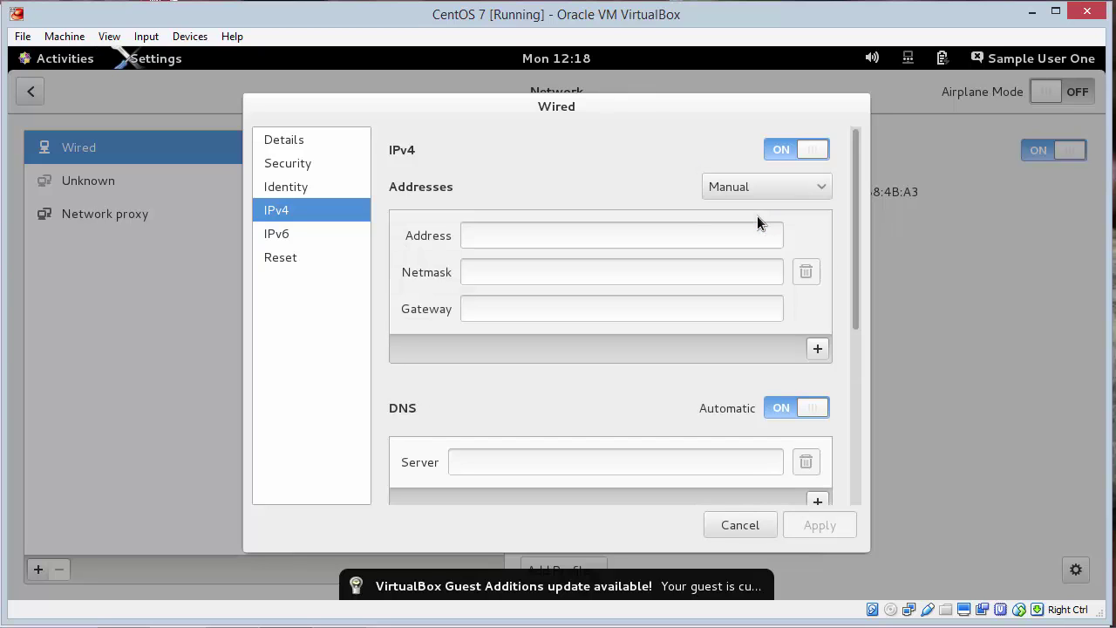
Step: Enter address 172.16.0.2, netmask 255.255.255.0, gateway 172.16.0.1 and DNS 172.16.0.2
left_click(594, 233)
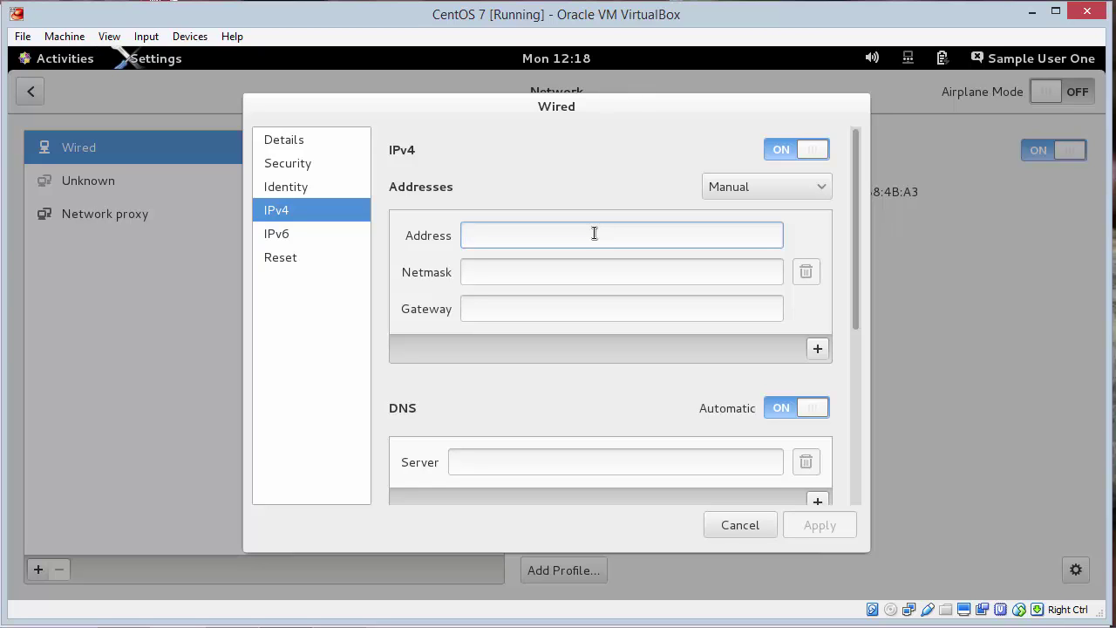
type("172.16.0.2")
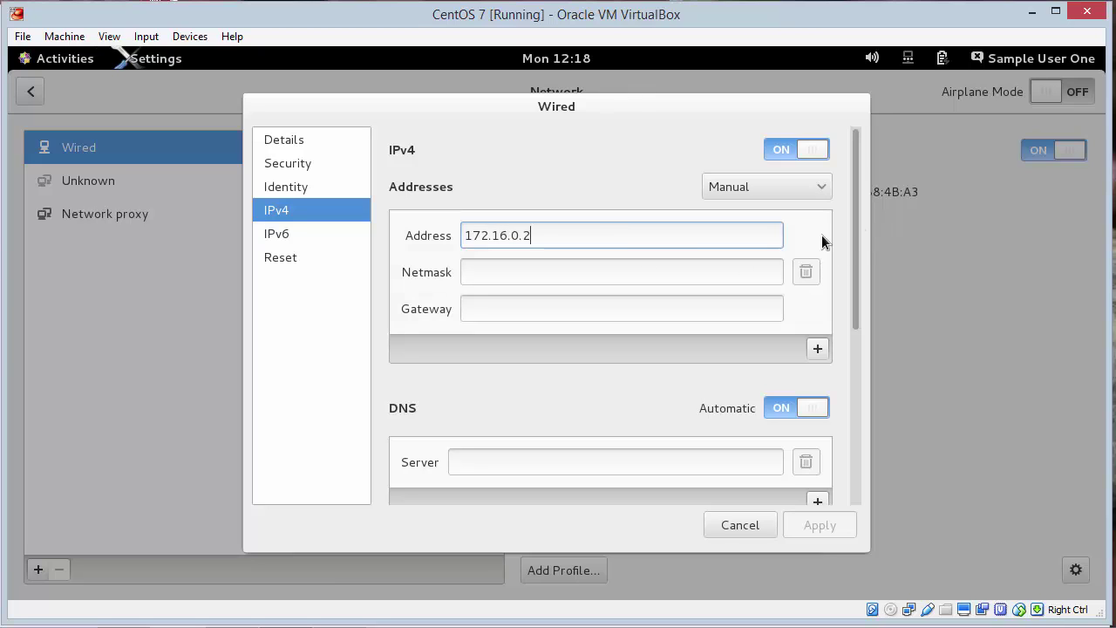
left_click(644, 273)
type("255")
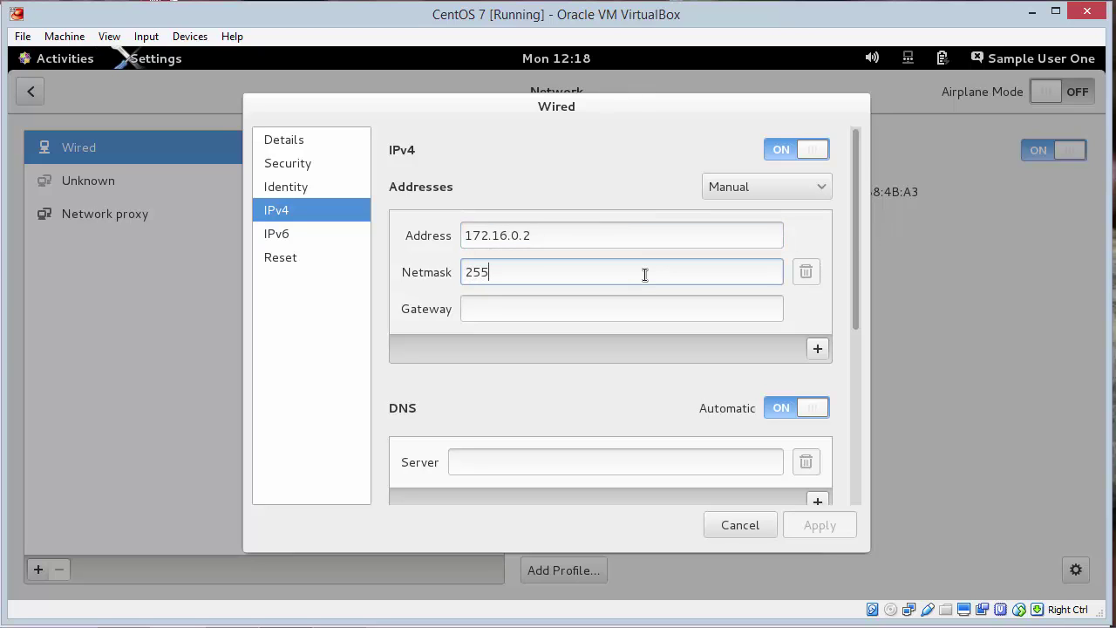
type(".255.255.0")
left_click(619, 312)
type("172.16.0.1")
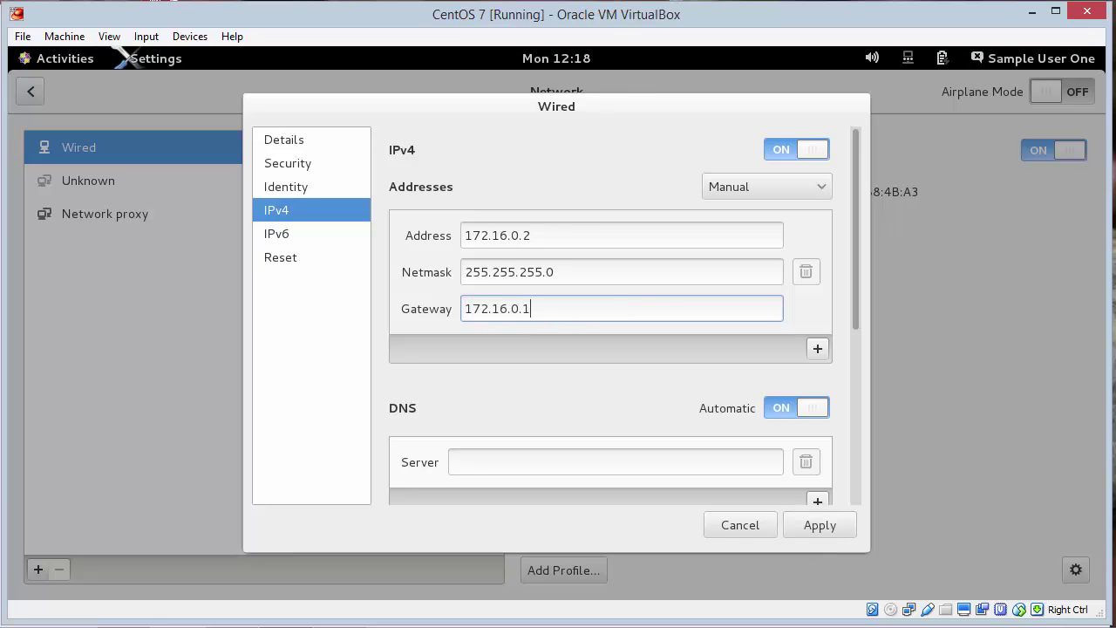
left_click(610, 454)
type("17")
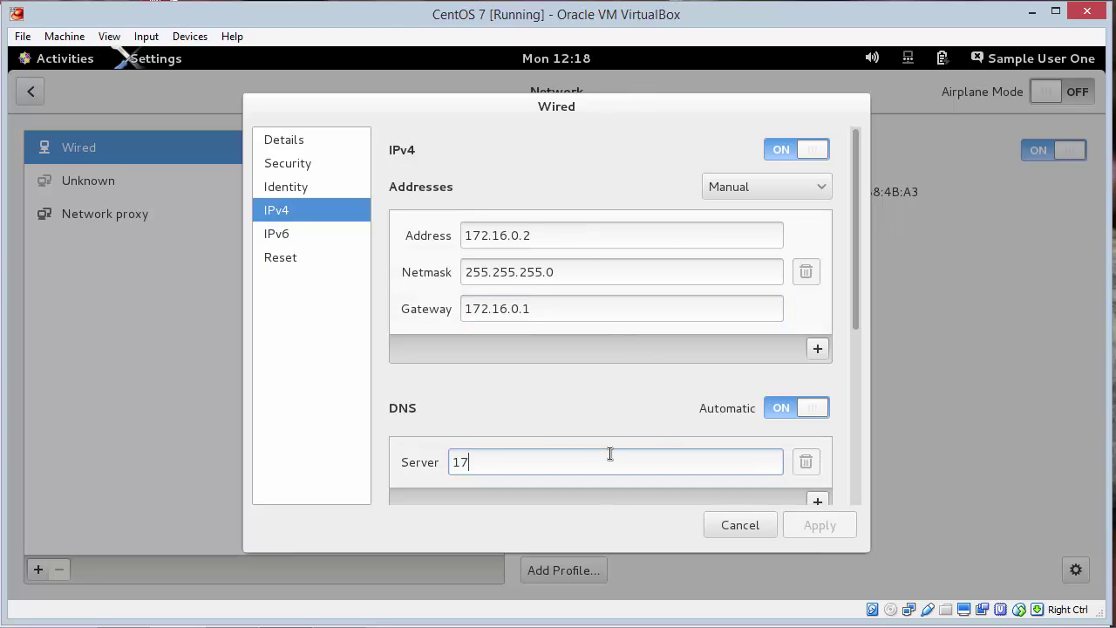
type("2.16.0.2")
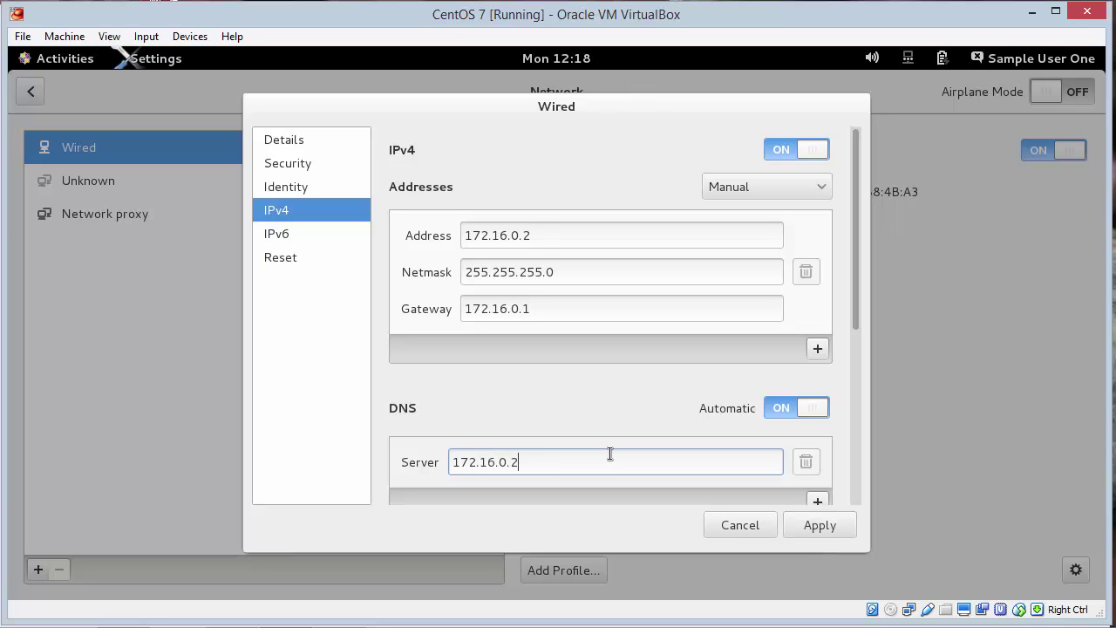
Step: Apply the static IPv4 settings and toggle the Wired connection off and back on
left_click(816, 525)
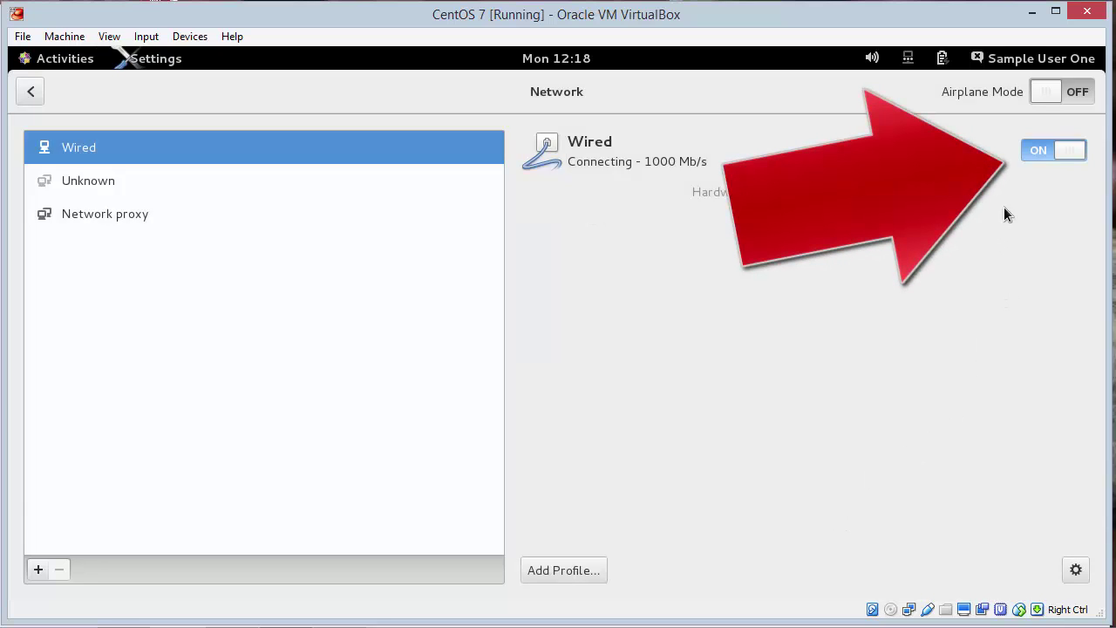
left_click(1045, 151)
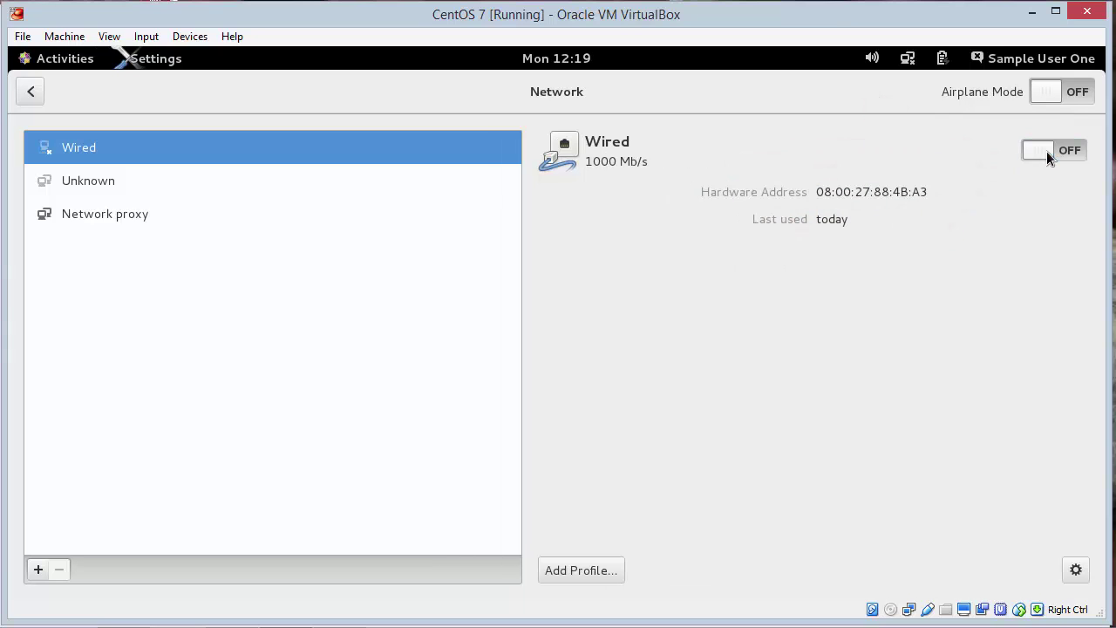
left_click(1046, 151)
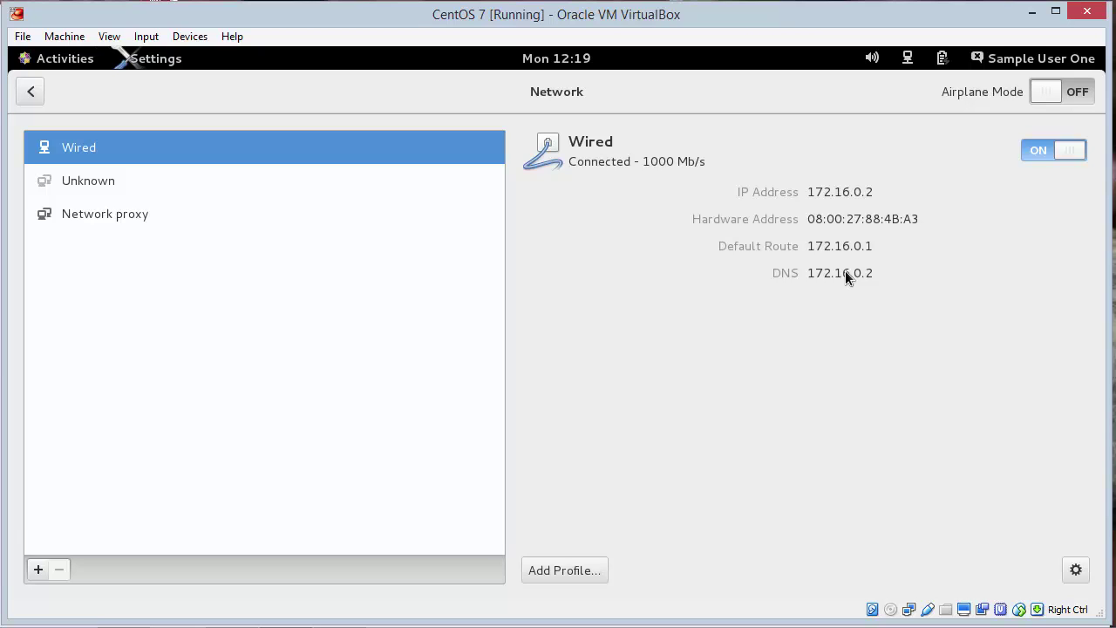
left_click(73, 59)
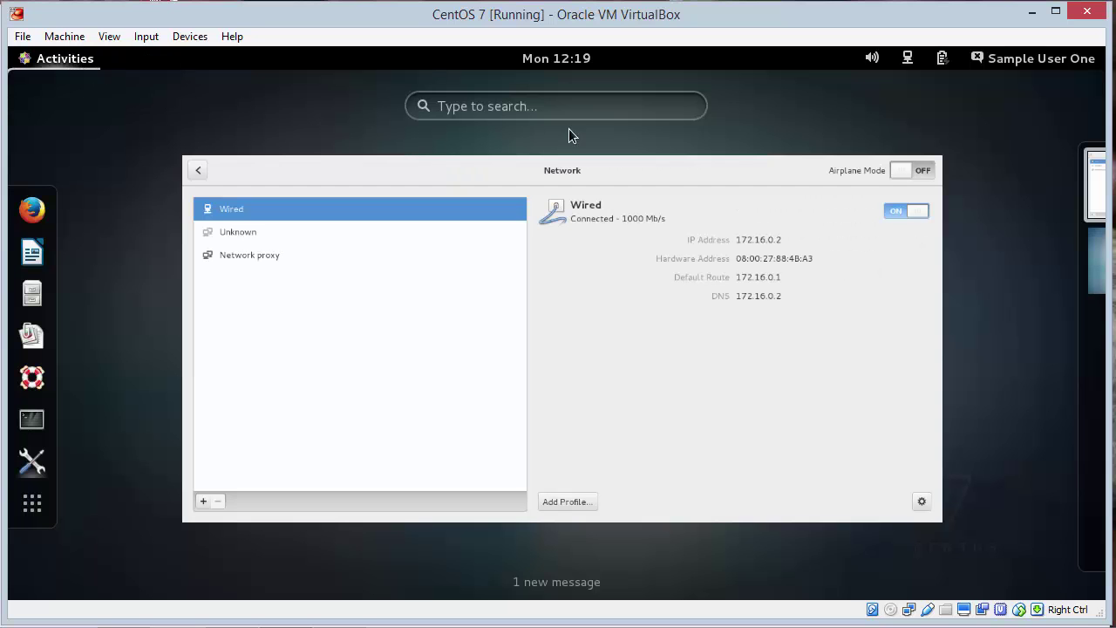
Step: Close the network settings, open a terminal with larger text, and become root with su -
left_click(942, 154)
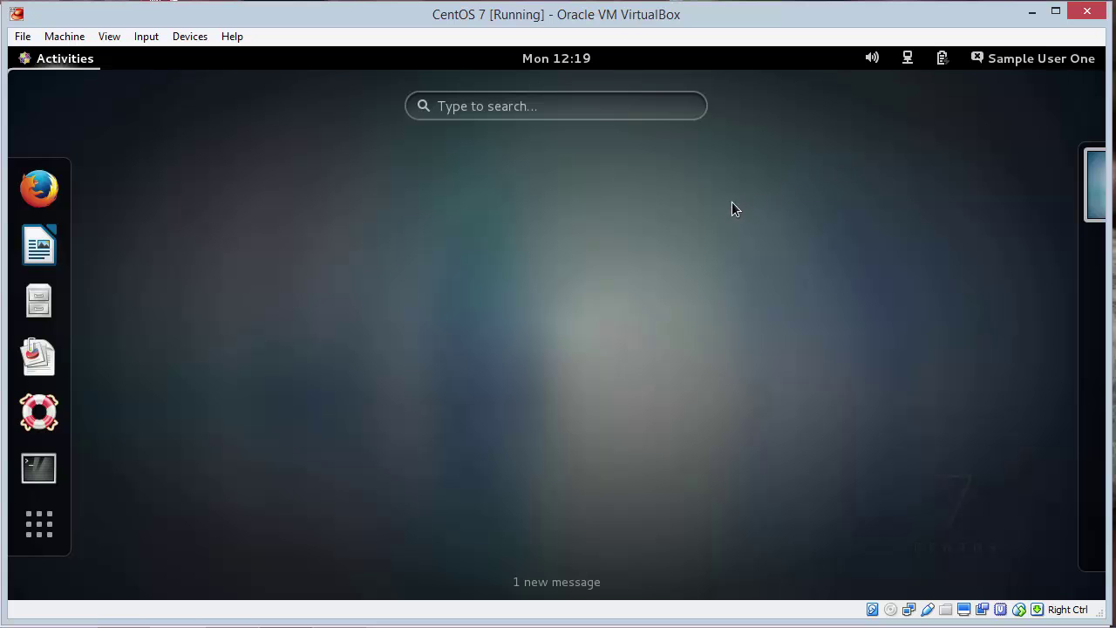
left_click(39, 468)
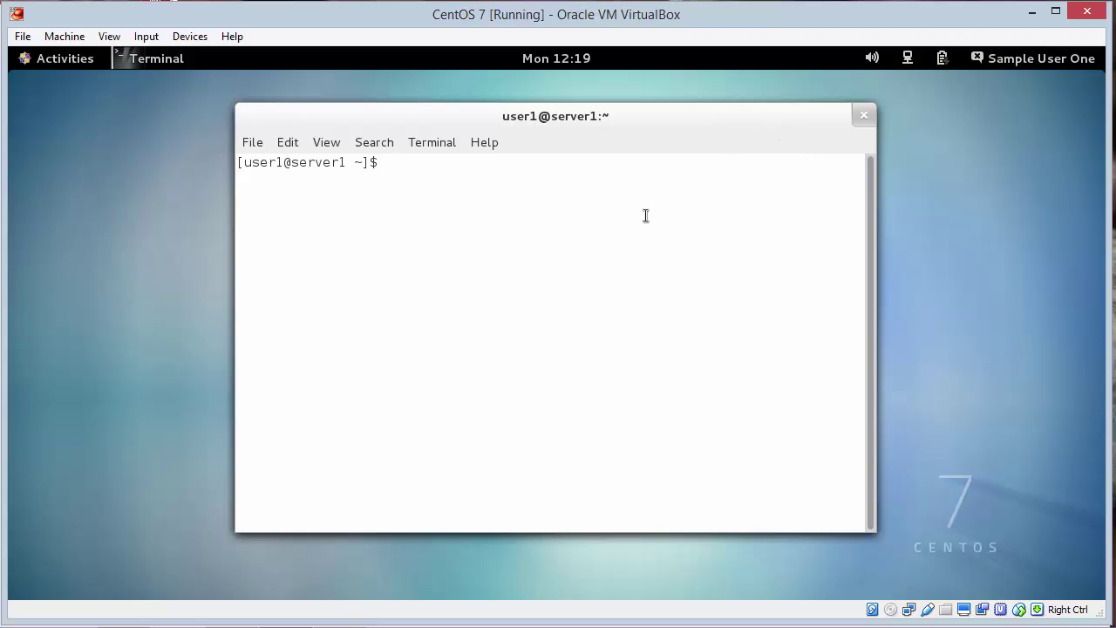
key("ctrl+plus")
key("ctrl+plus")
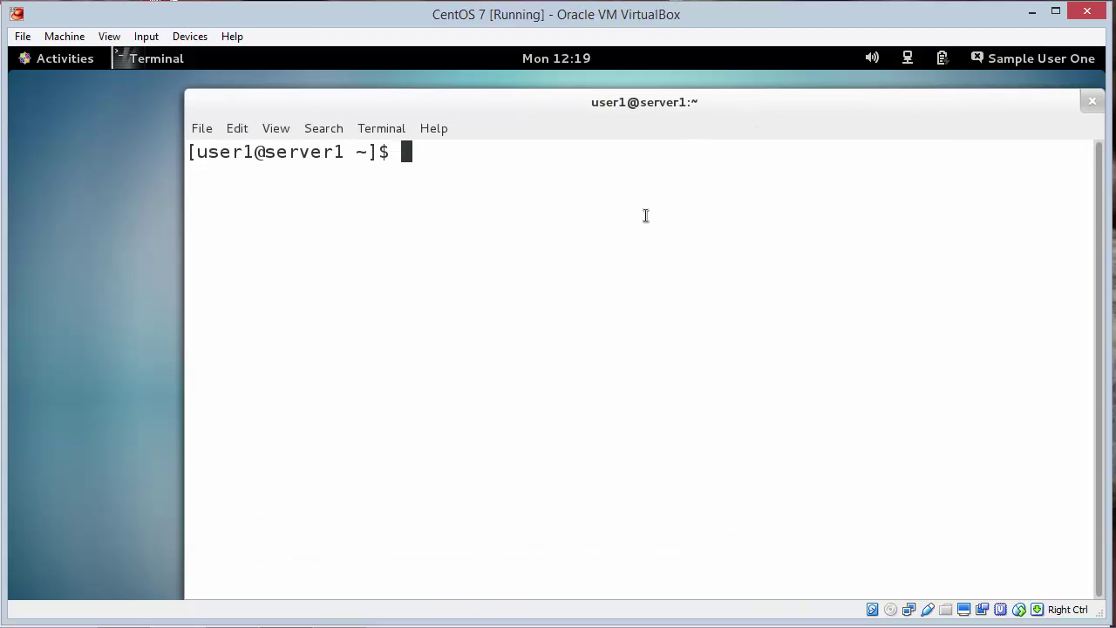
type("su -")
key("Return")
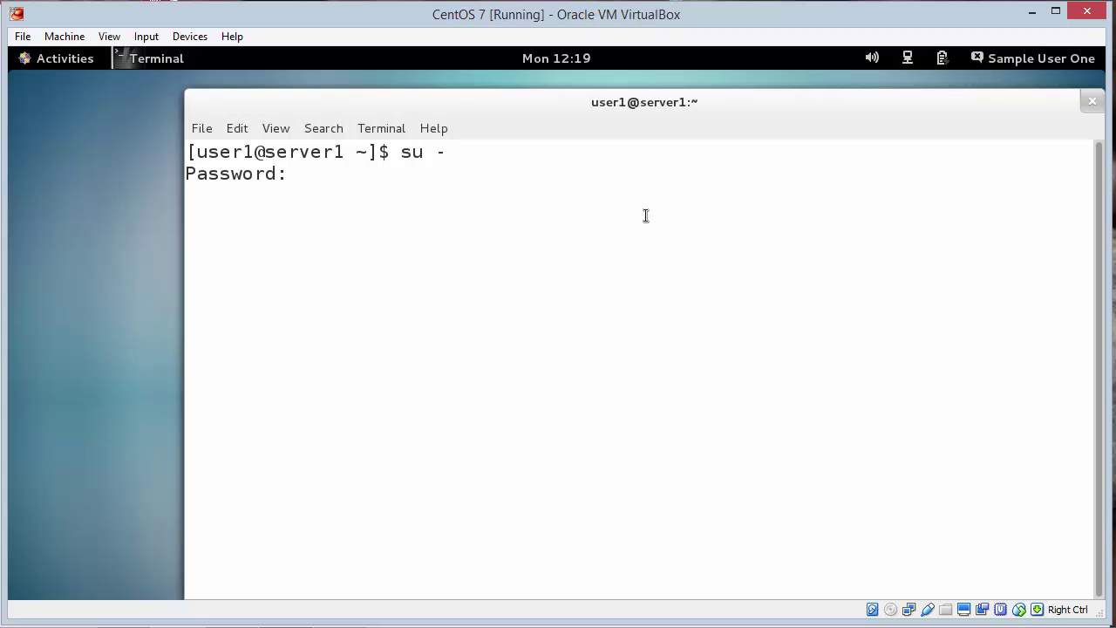
key("Return")
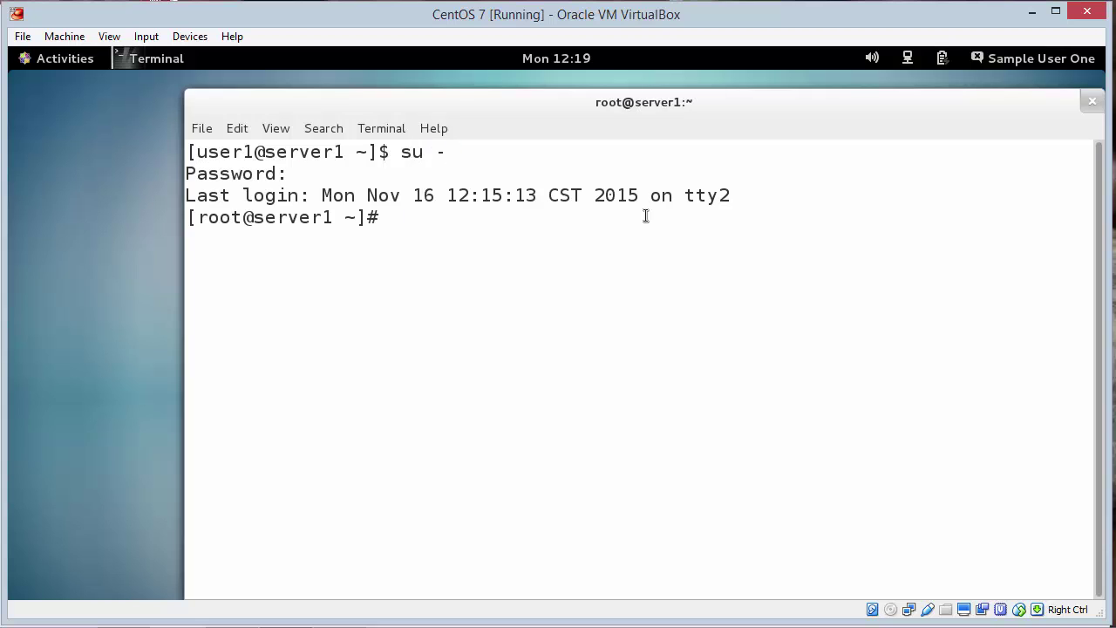
Step: Open /etc/dhcp/dhcpd.conf in vi
type("vi /etc/dch")
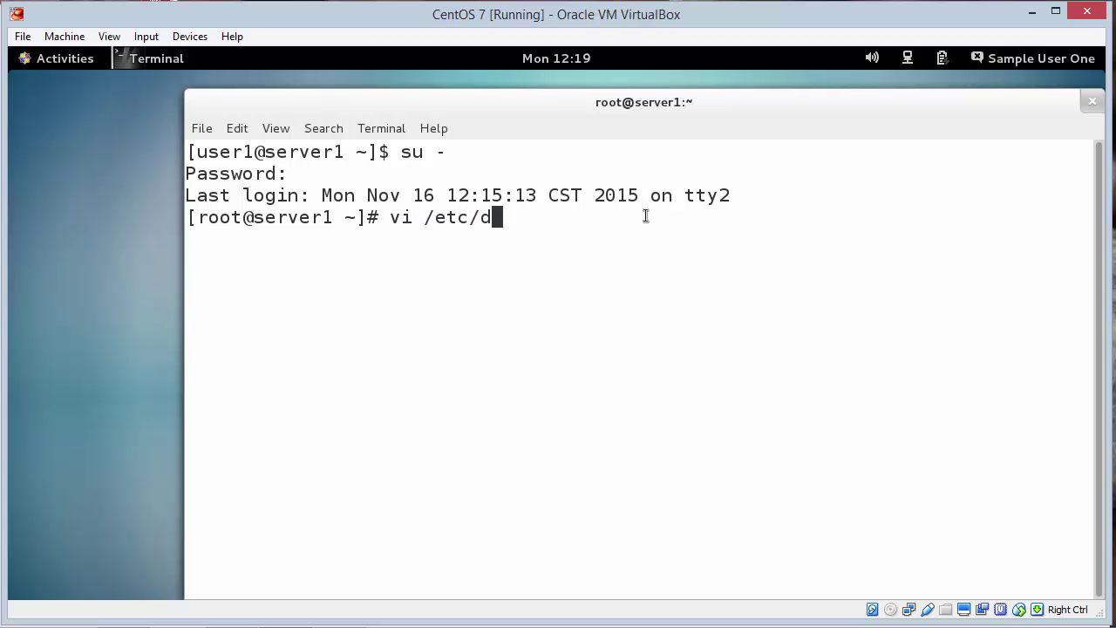
key("BackSpace")
key("BackSpace")
type("hcp/")
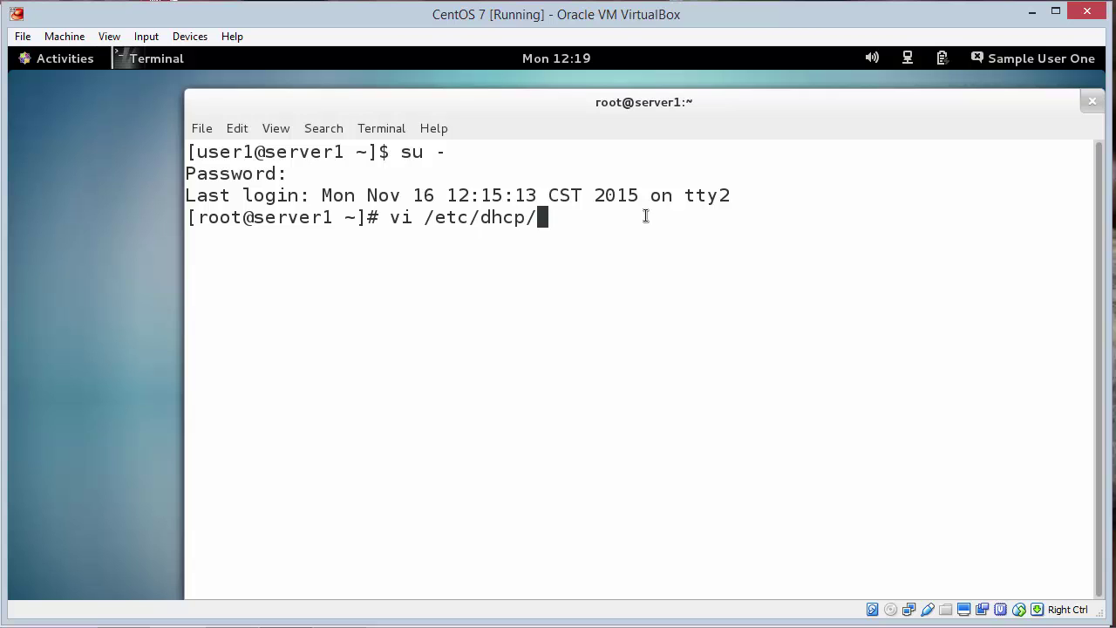
type("dhcpd.")
key("Tab")
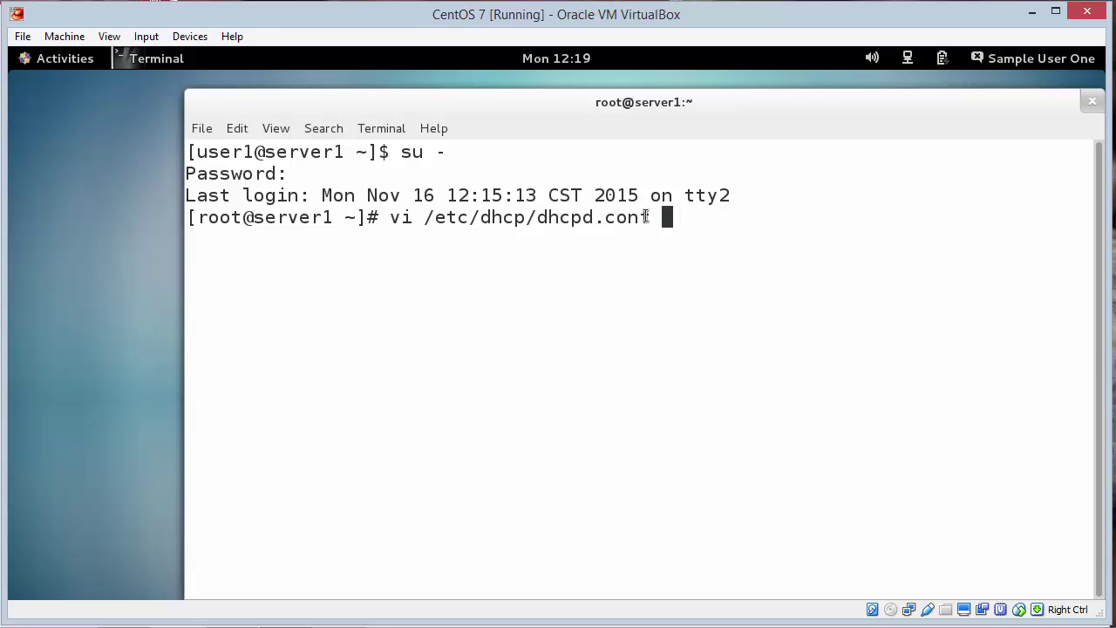
key("Return")
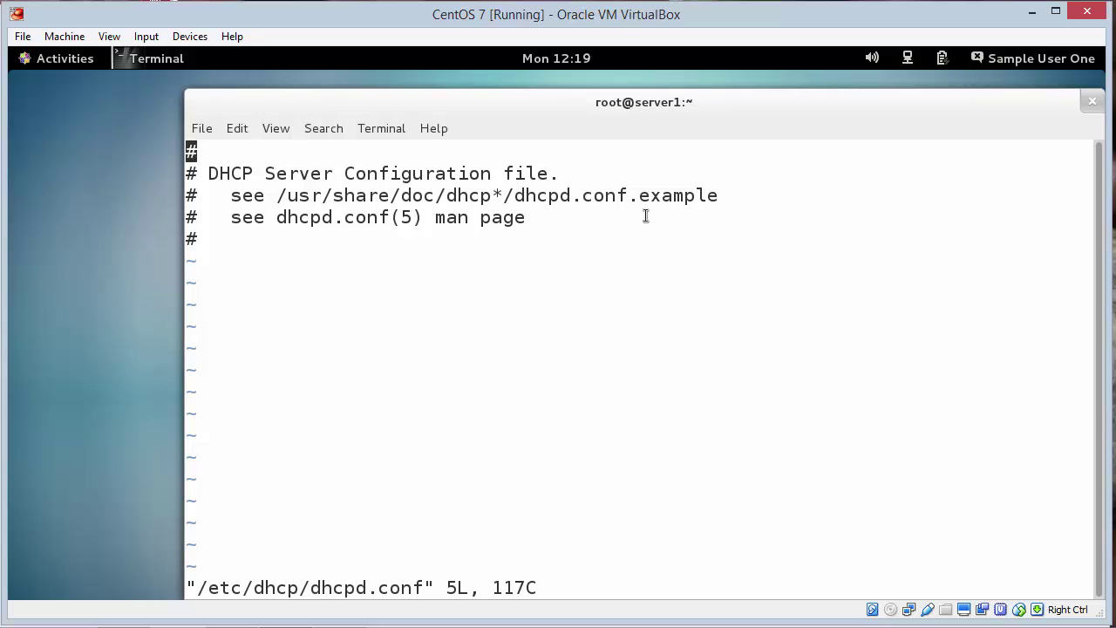
Step: Add the address range 172.16.0.50 to 172.16.0.100 and close the subnet block with a closing brace
key("Down")
key("Down")
key("Down")
key("Down")
key("i")
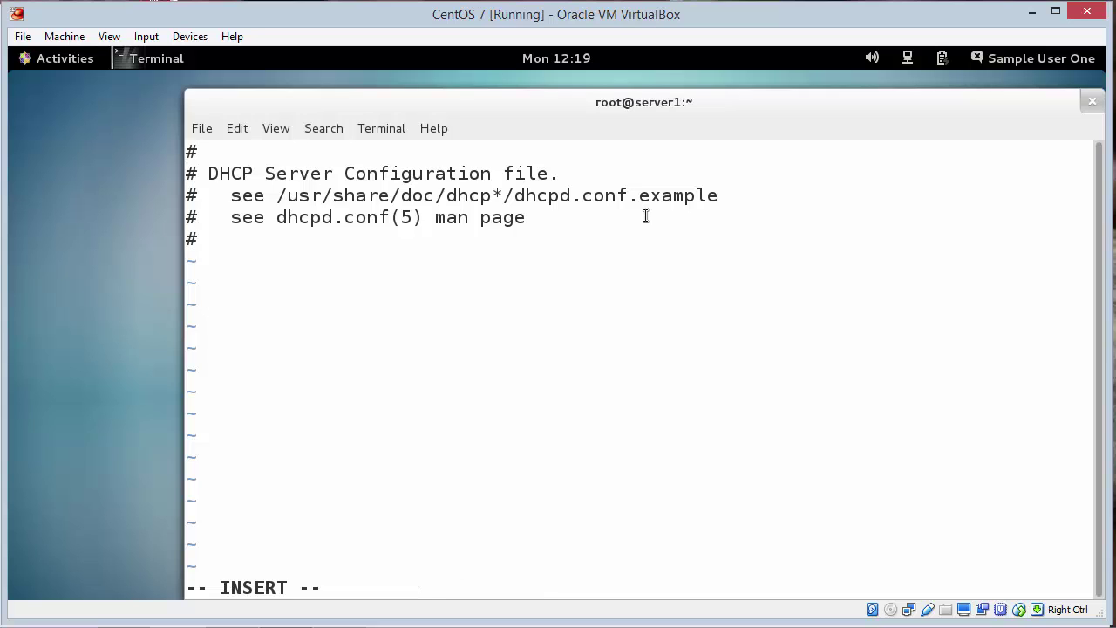
key("Return")
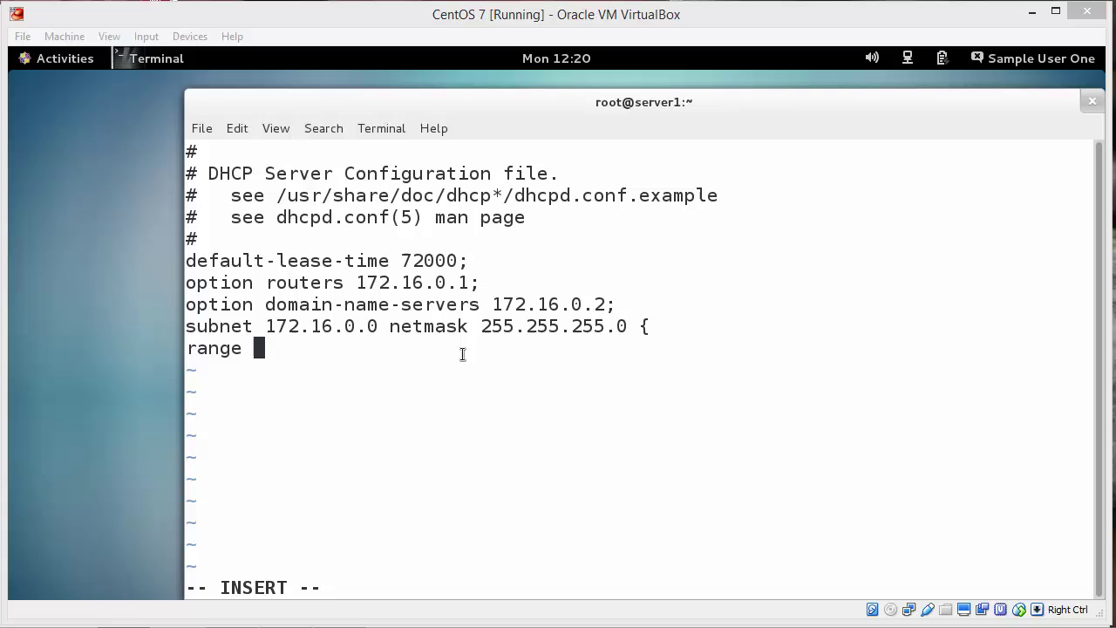
left_click(462, 353)
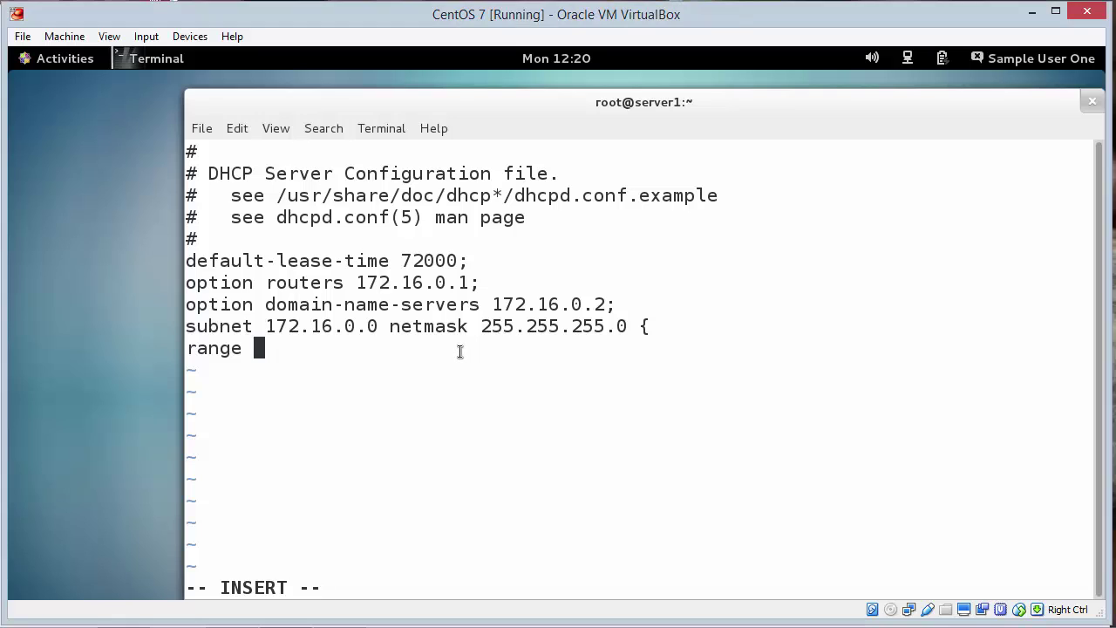
type("172.")
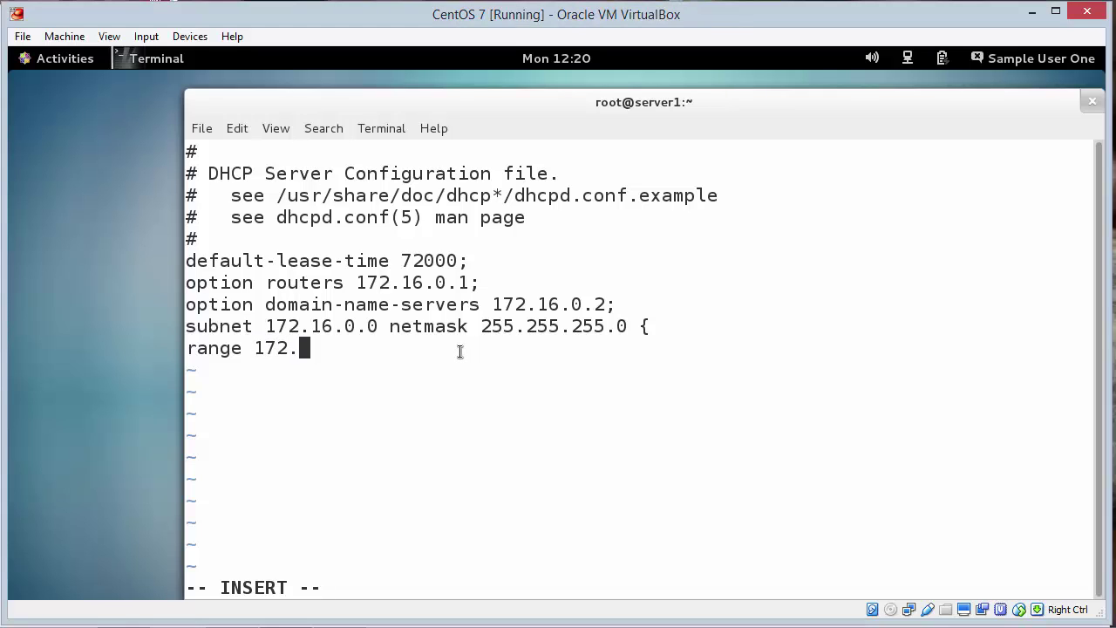
type("16.0")
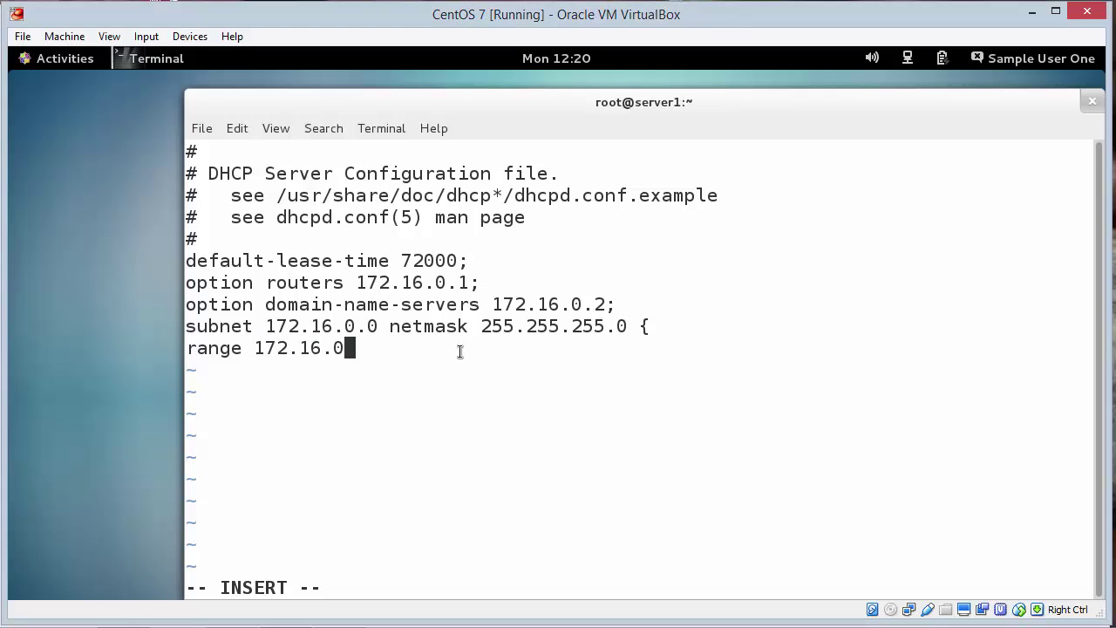
type("50")
key("BackSpace")
key("BackSpace")
type(".50")
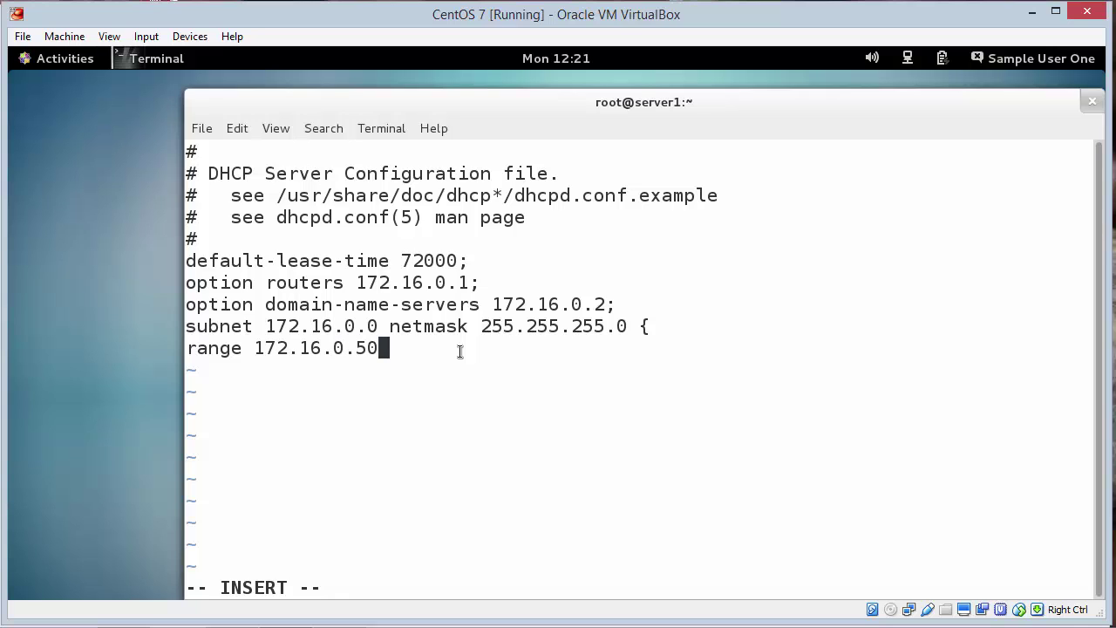
type(" 172.15")
key("BackSpace")
type("6.0")
type(".16.0.100;")
key("Return")
type("}")
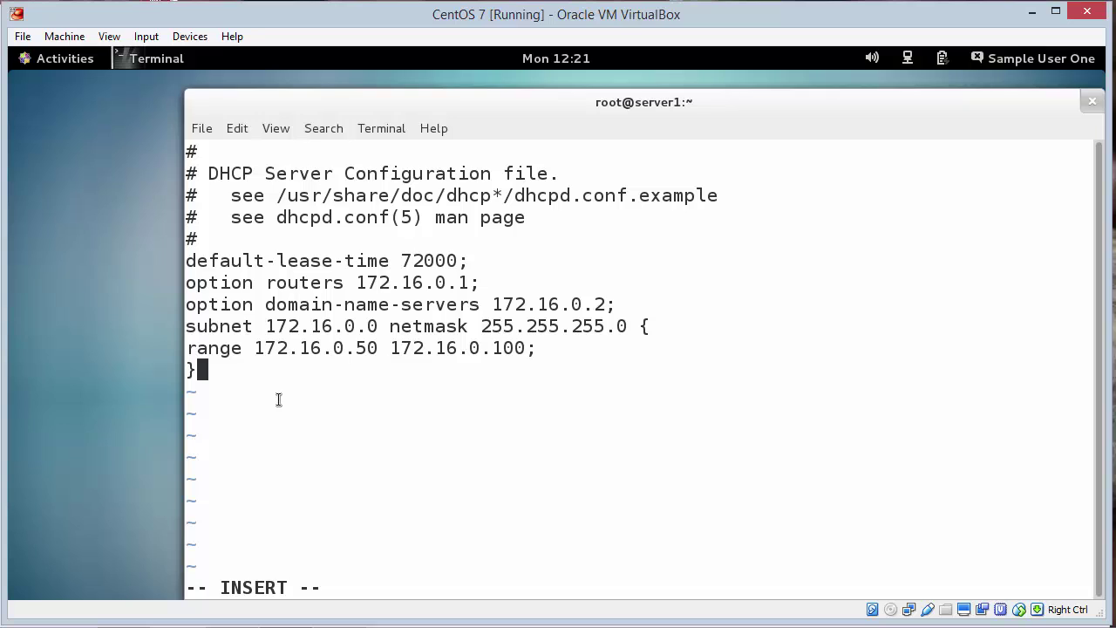
Step: Save dhcpd.conf and quit vi with :wq
key("Escape")
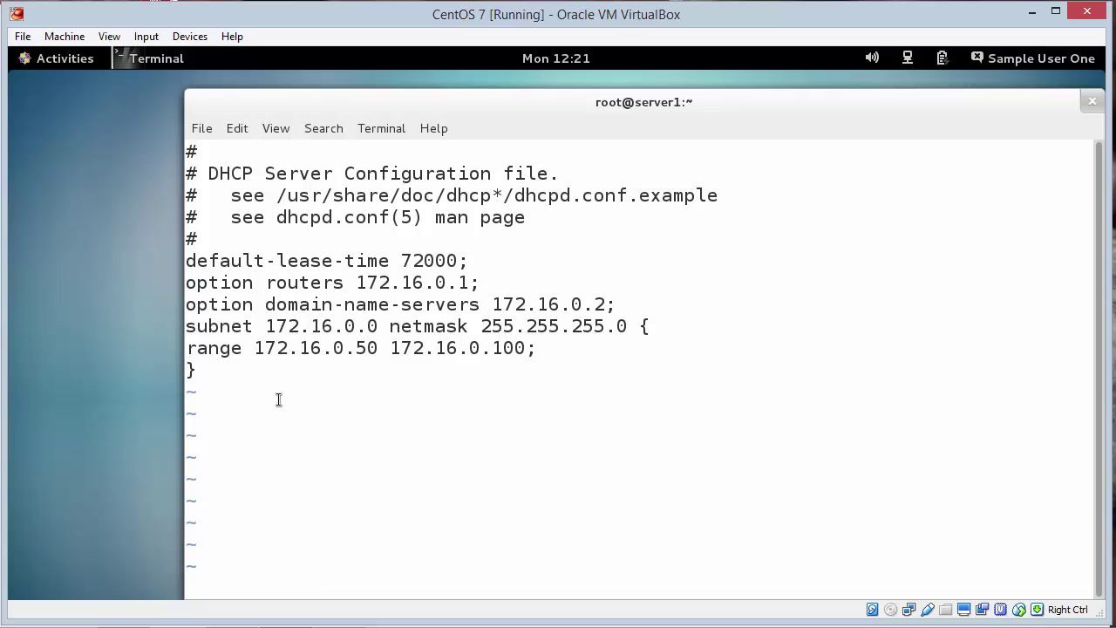
type(":wq")
key("Return")
Step: Start dhcpd.service, fixing the dhcp.service typo, and allow the dhcp service via firewall-cmd
type("systemctl start ")
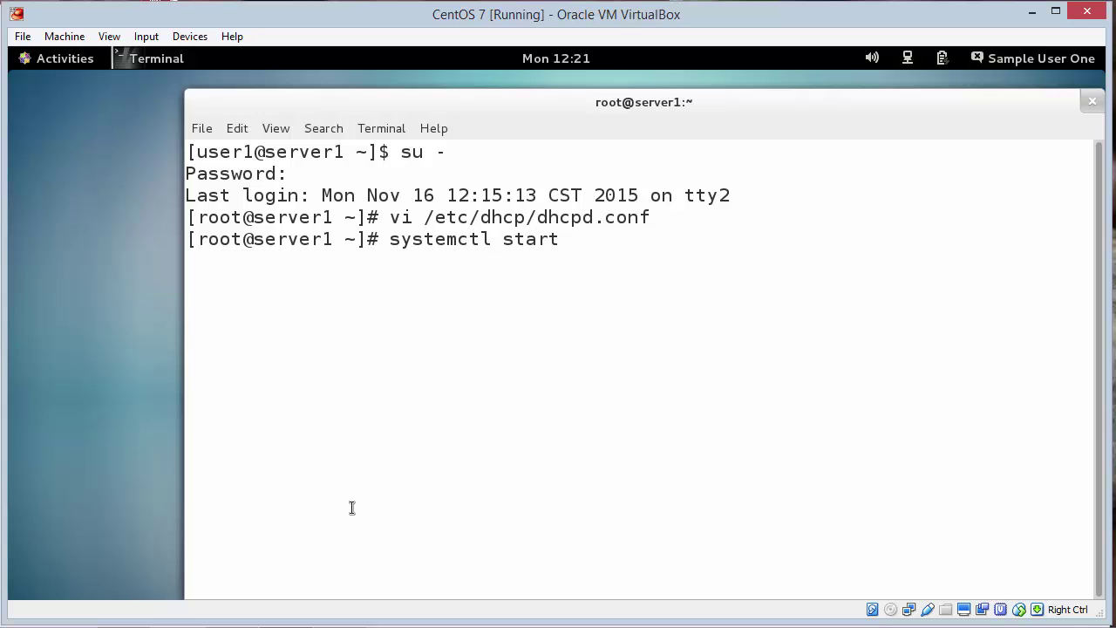
type("dhcp.service")
key("Return")
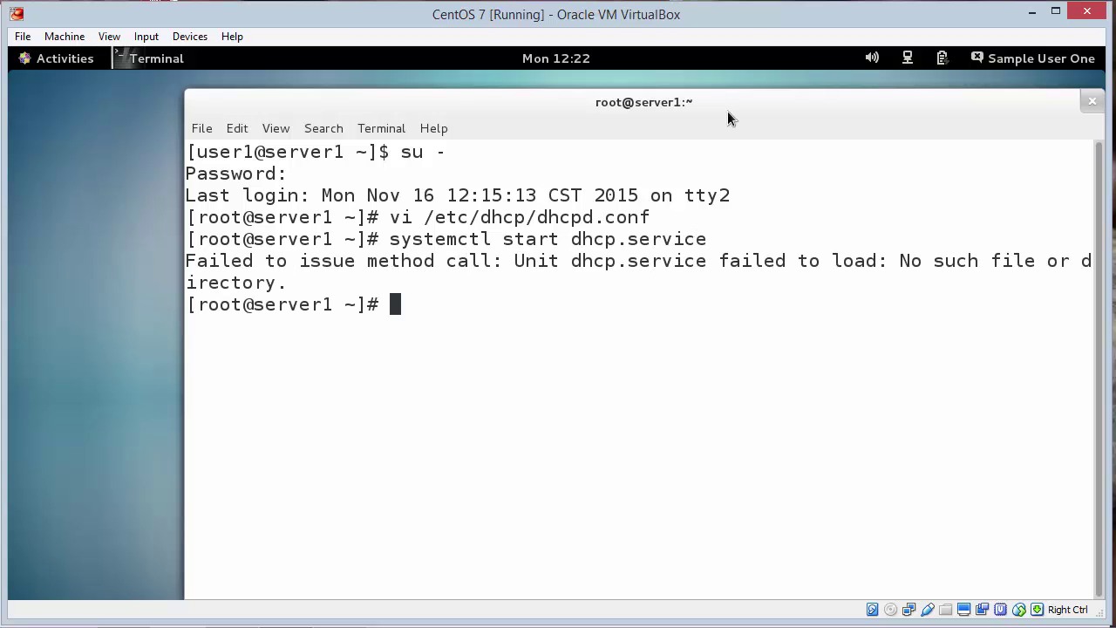
key("Up")
key("Left")
key("Left")
key("Left")
key("Left")
key("Left")
key("Left")
key("Left")
key("Left")
key("Left")
type("s")
key("BackSpace")
key("Right")
type("d")
key("Return")
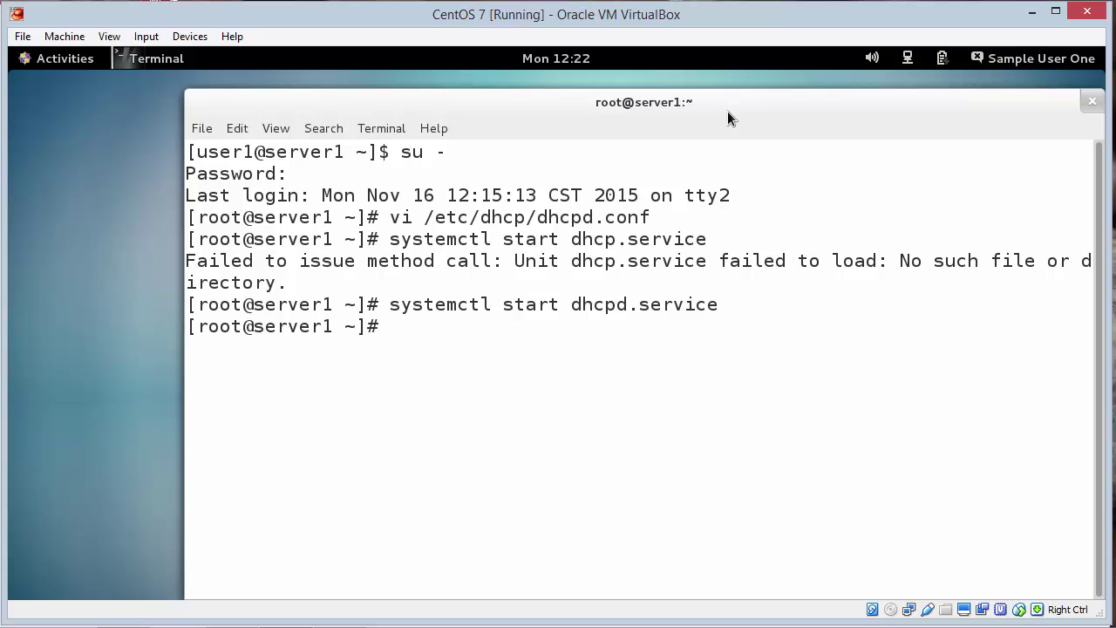
type("firewall-cmd ")
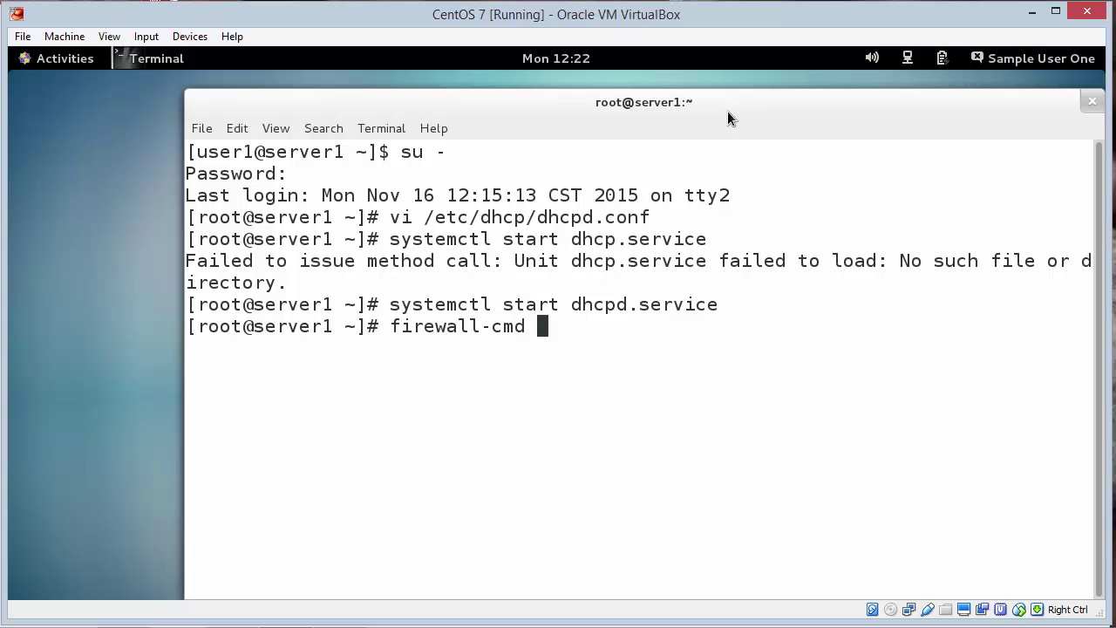
type("--add-service dhcp")
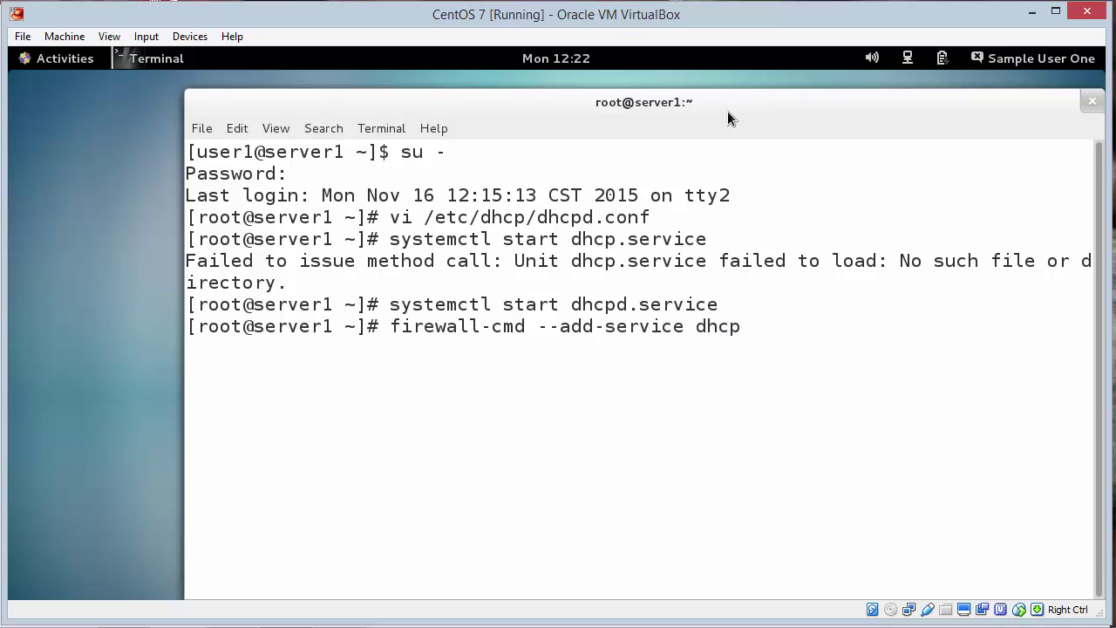
key("Return")
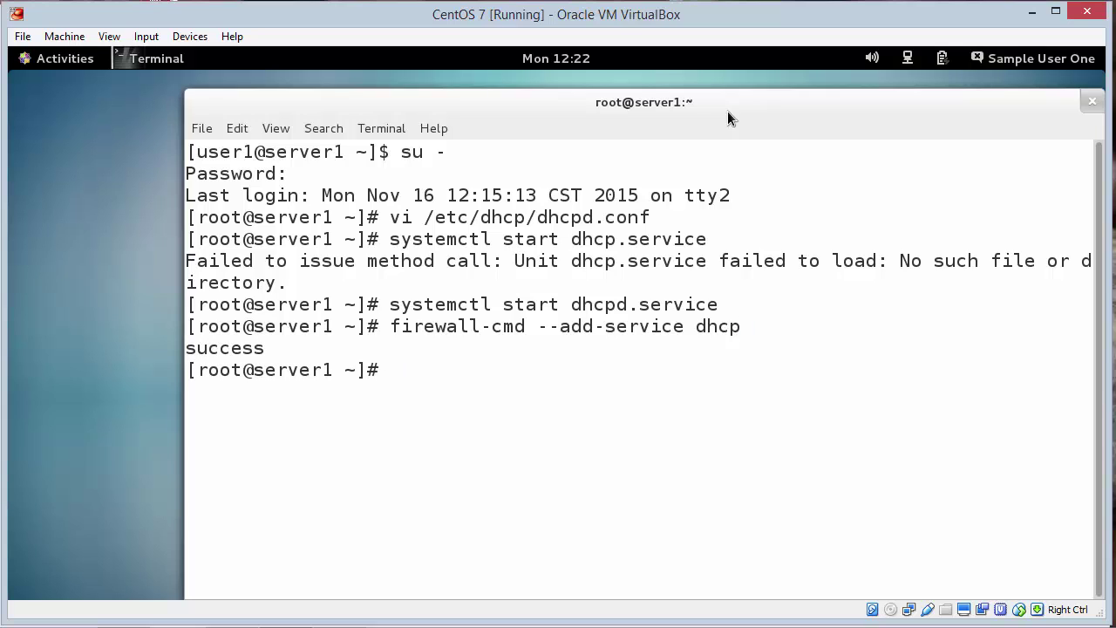
Step: Reopen dhcpd.conf in vi from the shell history
key("Up")
key("Up")
key("Up")
key("Up")
key("Up")
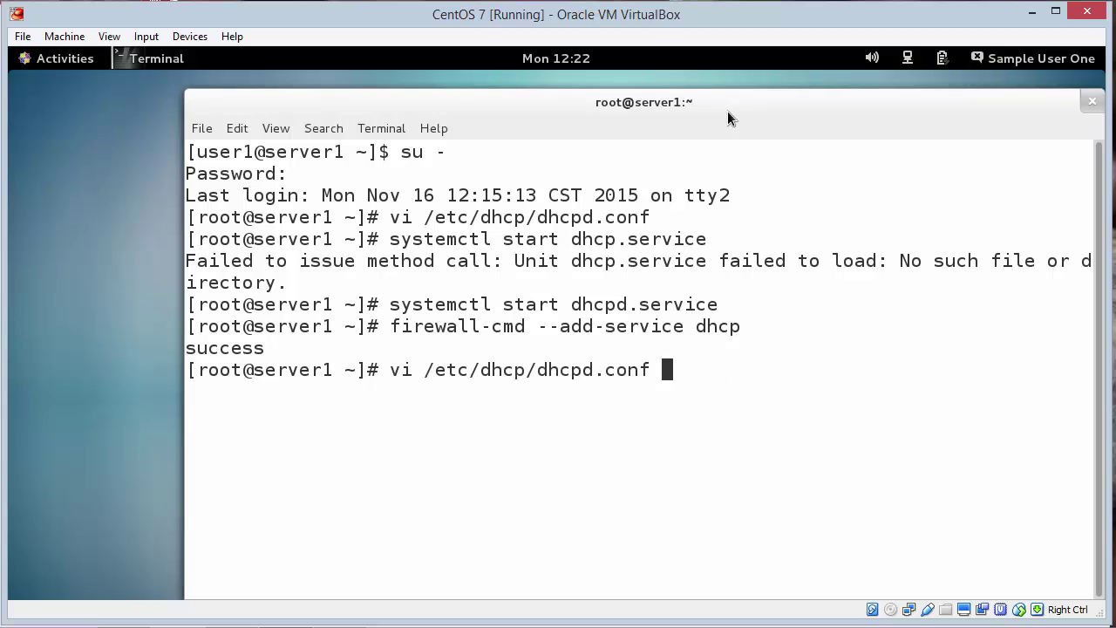
key("Down")
key("Return")
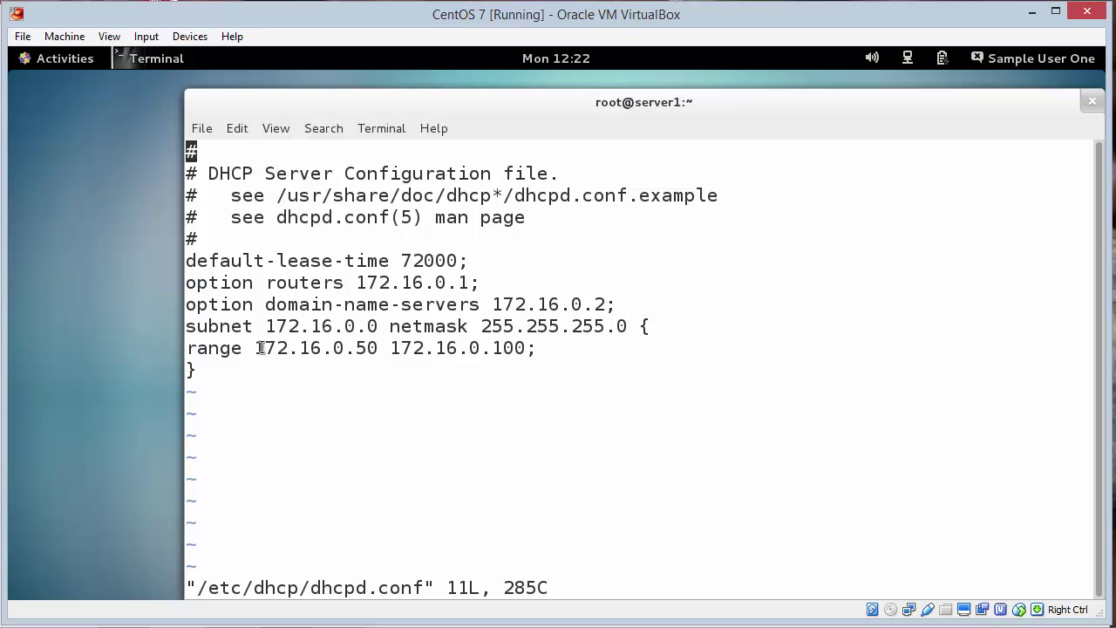
Step: Review range 172.16.0.50–172.16.0.100, netmask 255.255.255.0, DNS 172.16.0.2, router 172.16.0.1, then quit with :q
left_click_drag(261, 349, 528, 350)
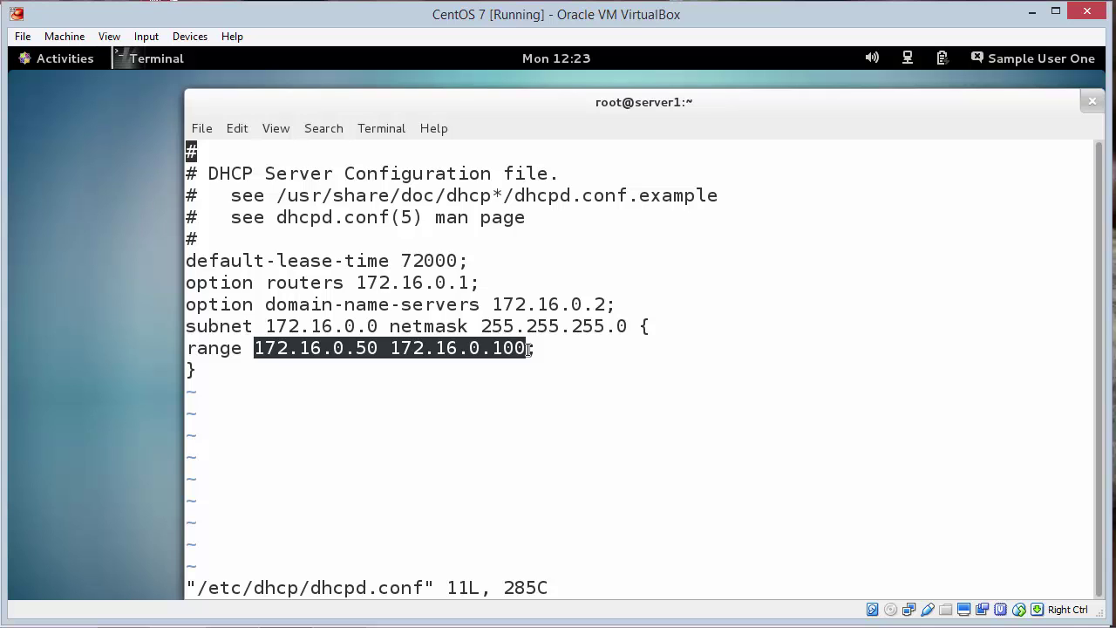
left_click(502, 325)
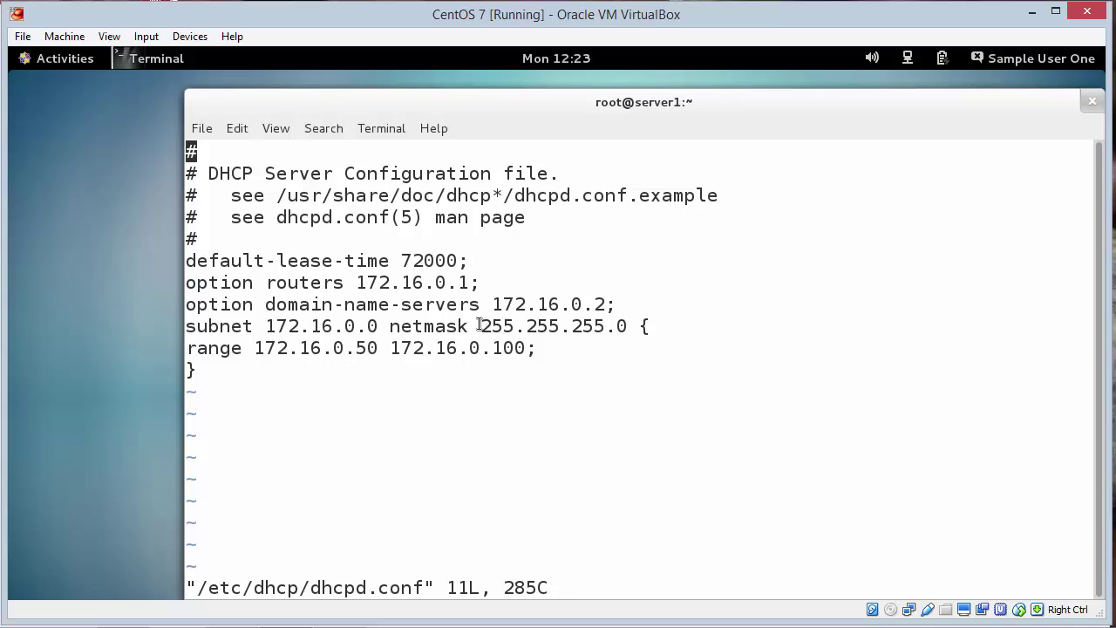
left_click_drag(471, 326, 628, 326)
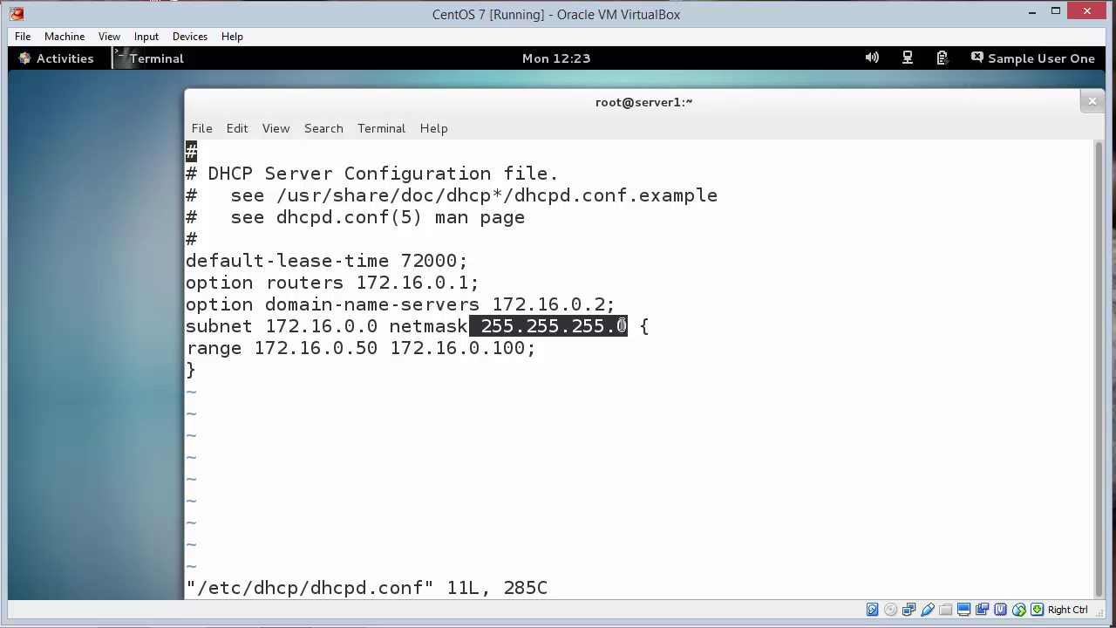
left_click_drag(493, 303, 609, 302)
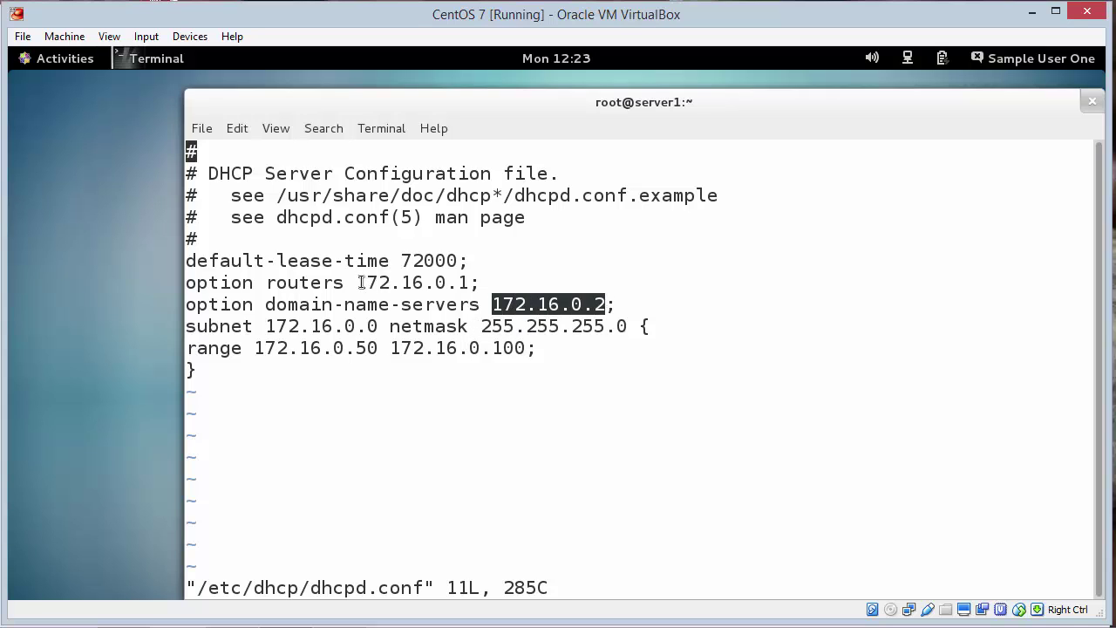
left_click_drag(360, 282, 467, 282)
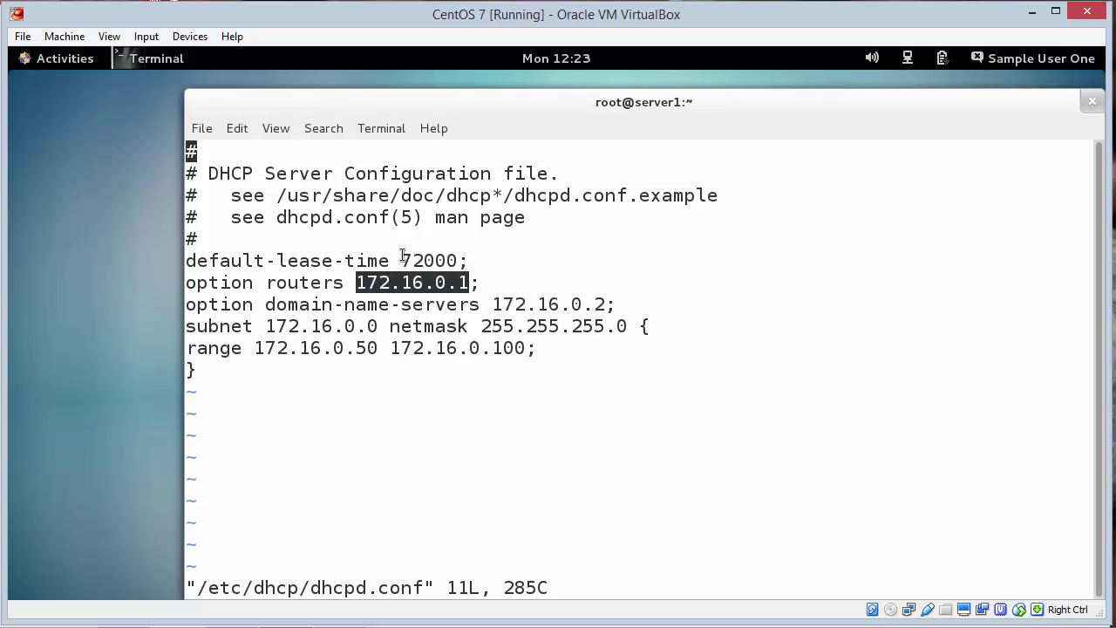
left_click(412, 391)
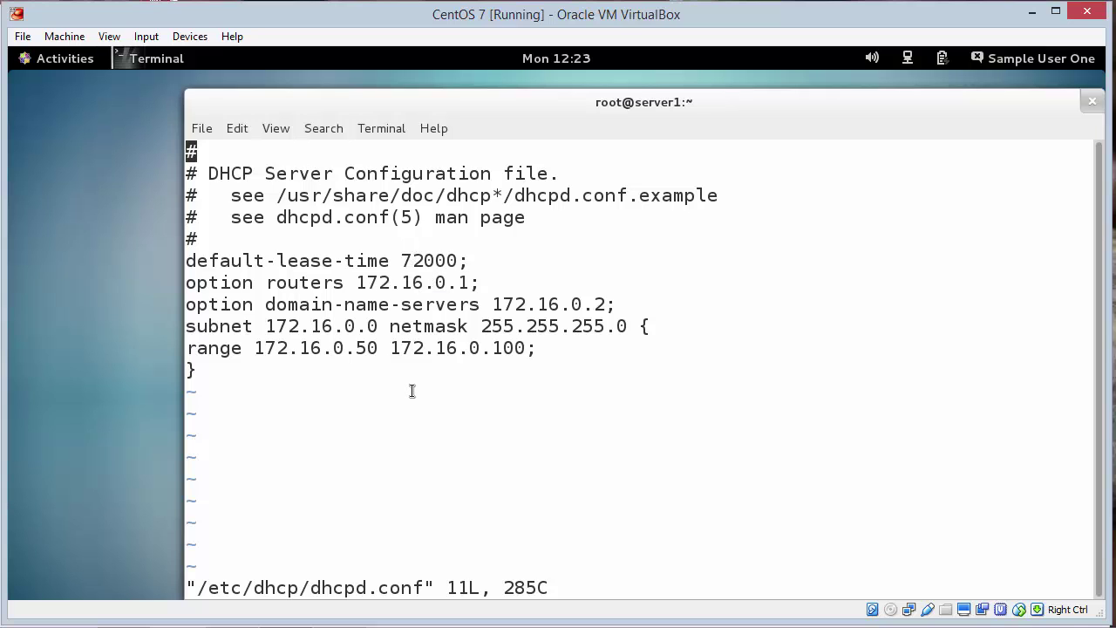
type(":q")
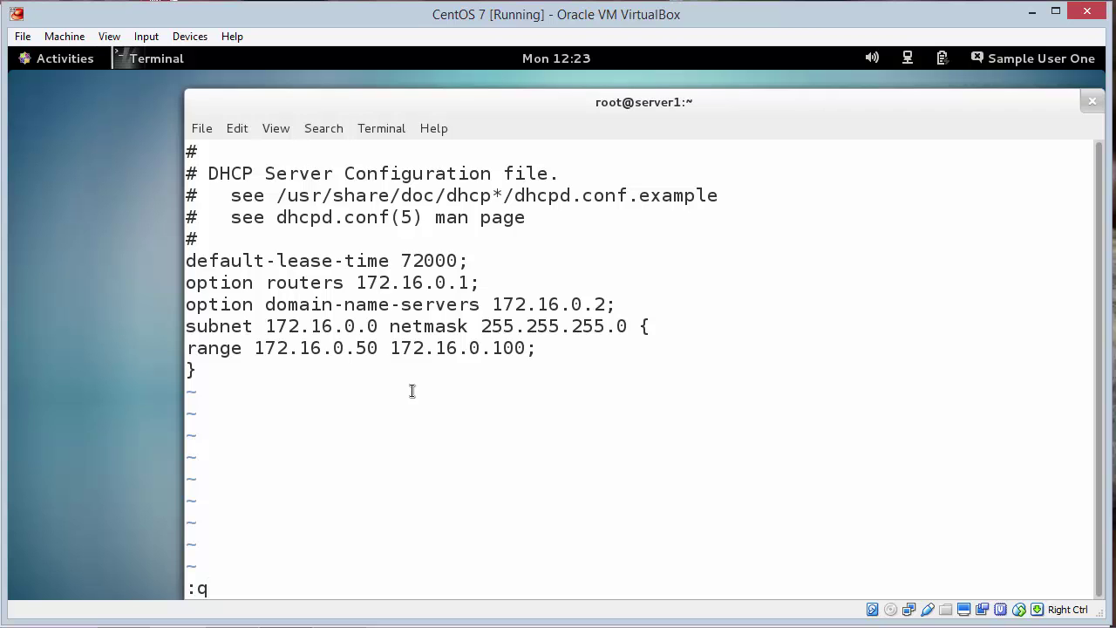
key("Return")
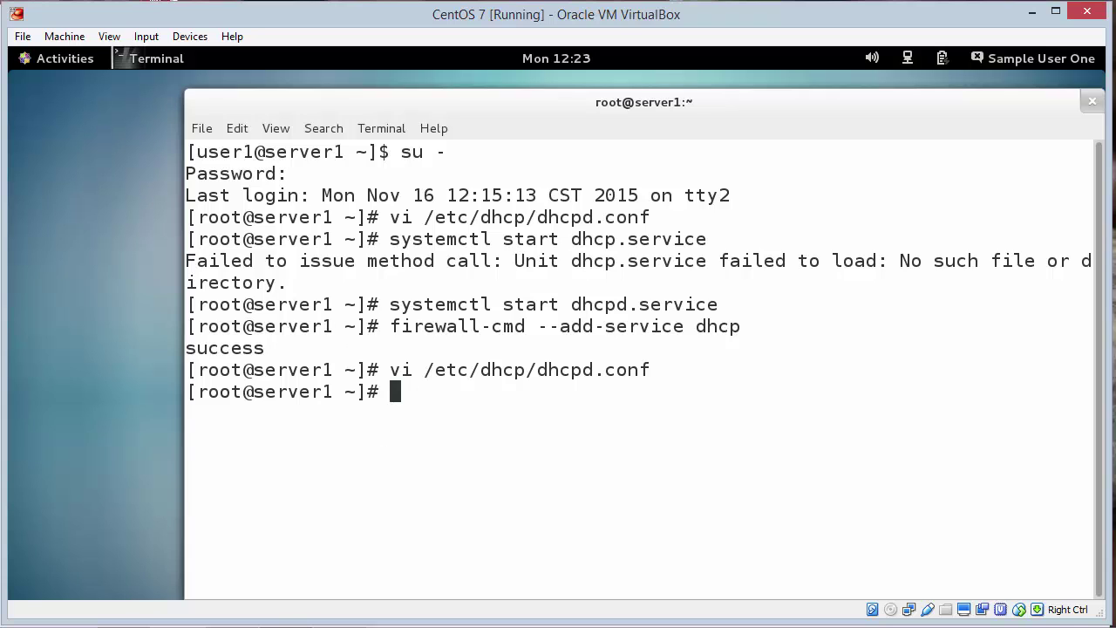
Step: Start the Ubuntu 14 virtual machine from VirtualBox Manager
mouse_move(275, 621)
left_click(230, 572)
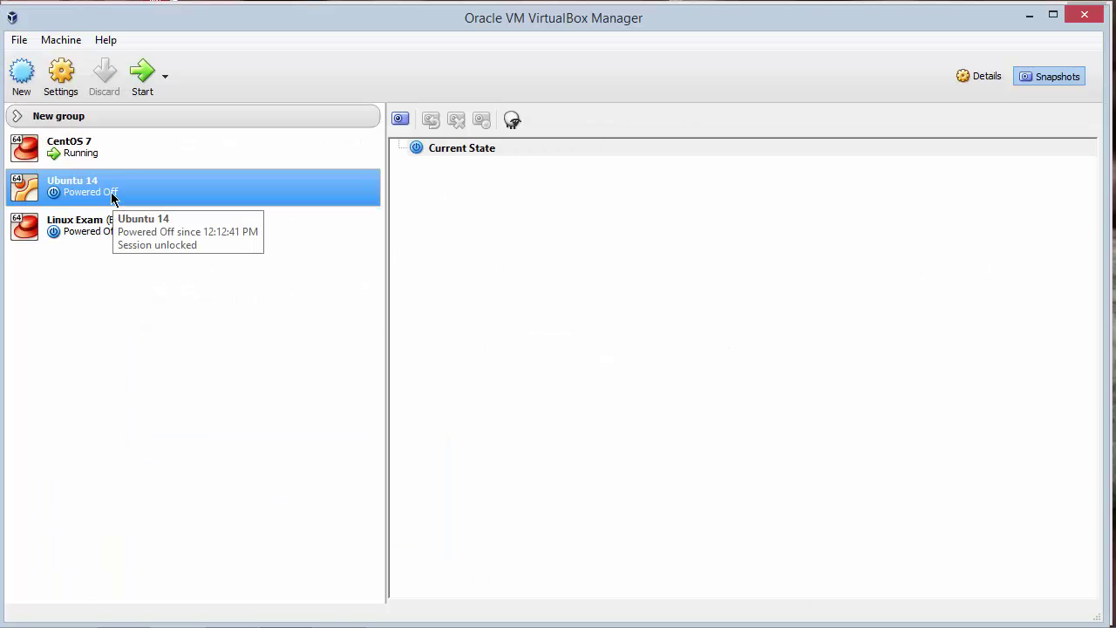
left_click(141, 82)
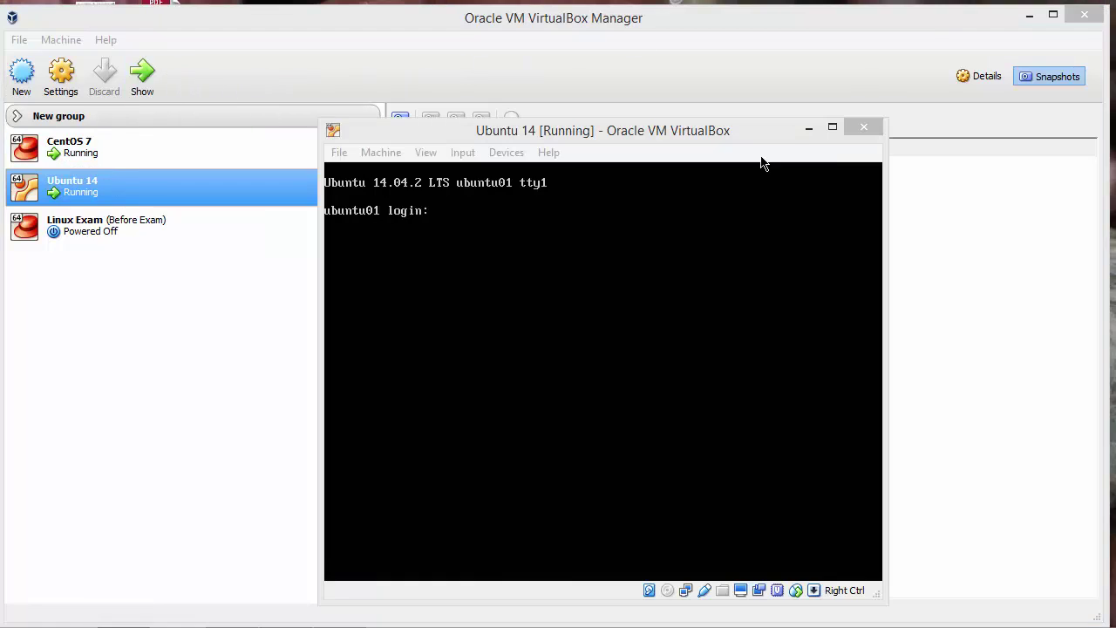
Step: Log in to the Ubuntu console as root
type("oot")
key("Return")
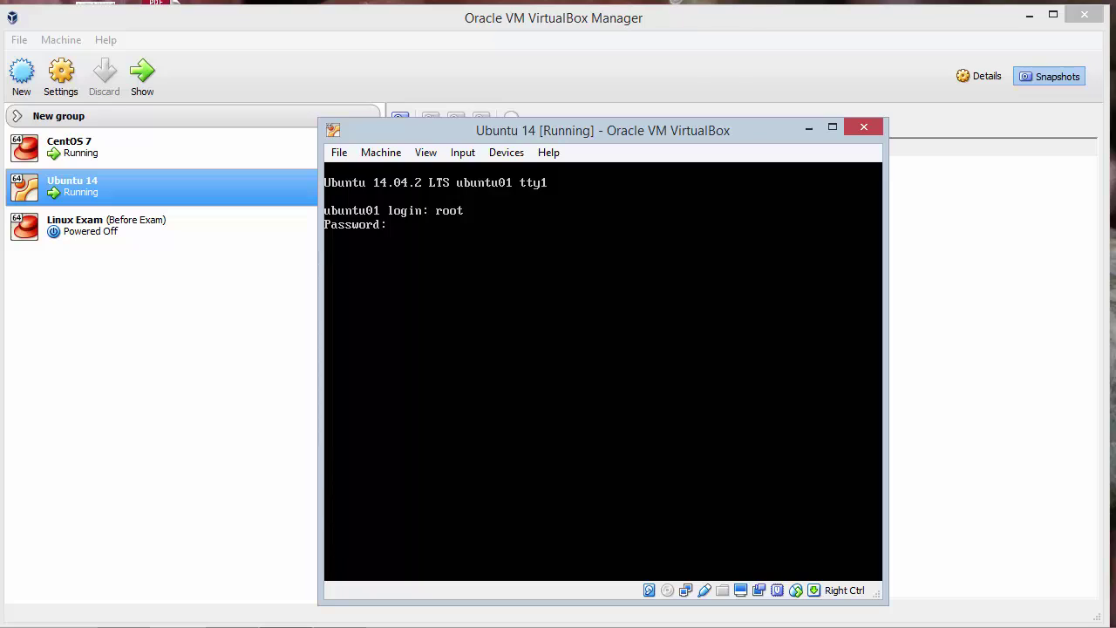
type("oot")
key("Return")
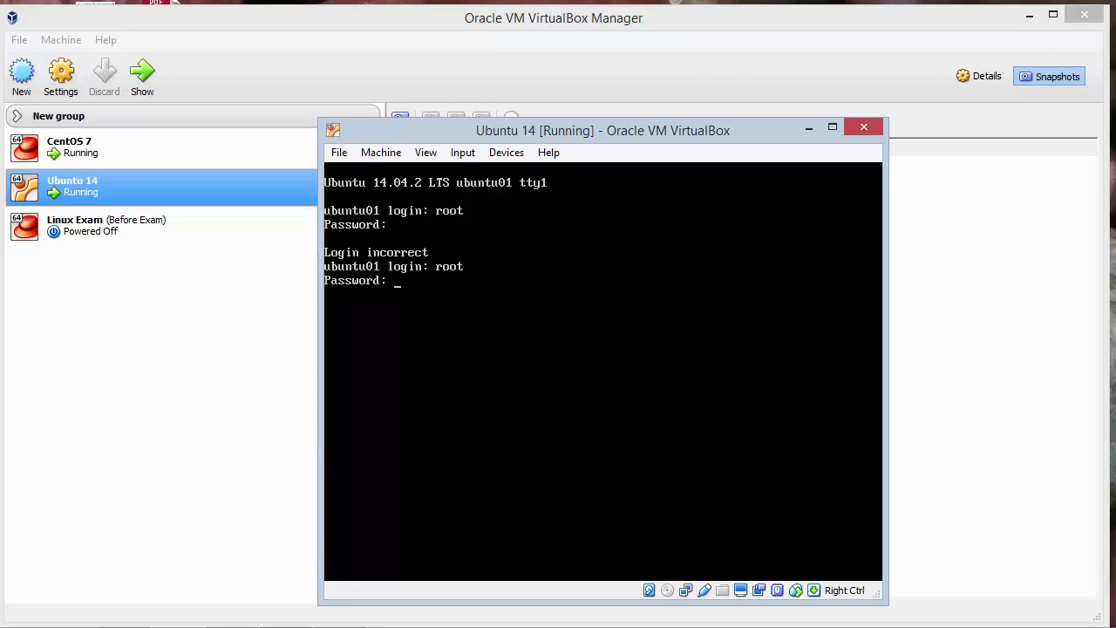
key("Return")
Step: Run ifconfig to confirm eth0 got 172.16.0.50, and check the network settings without changes
type("ifconfi")
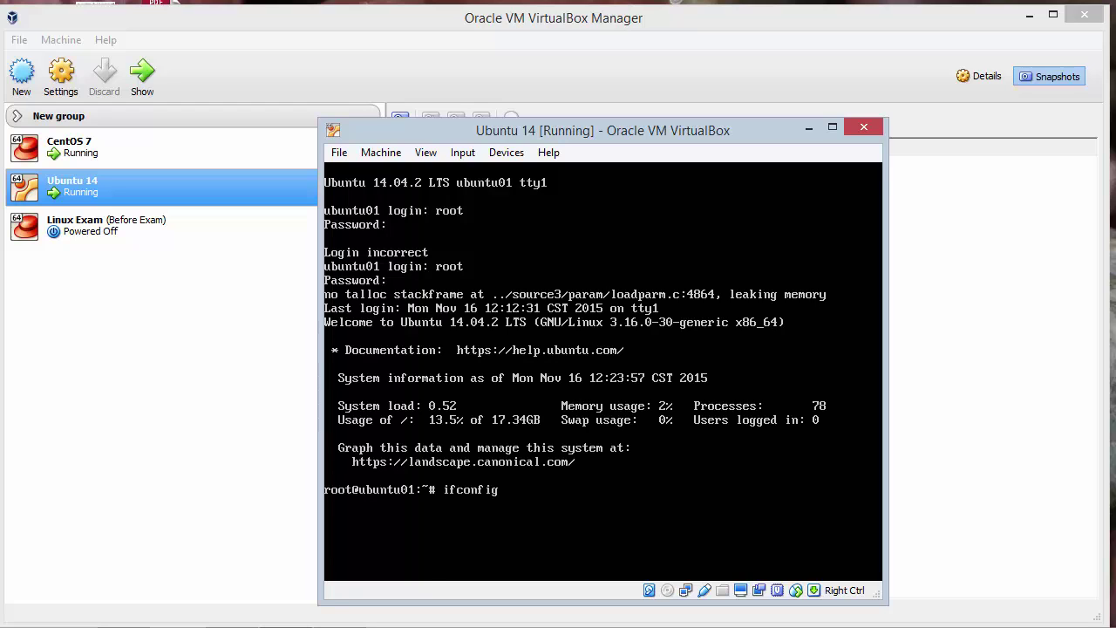
type("g")
key("Return")
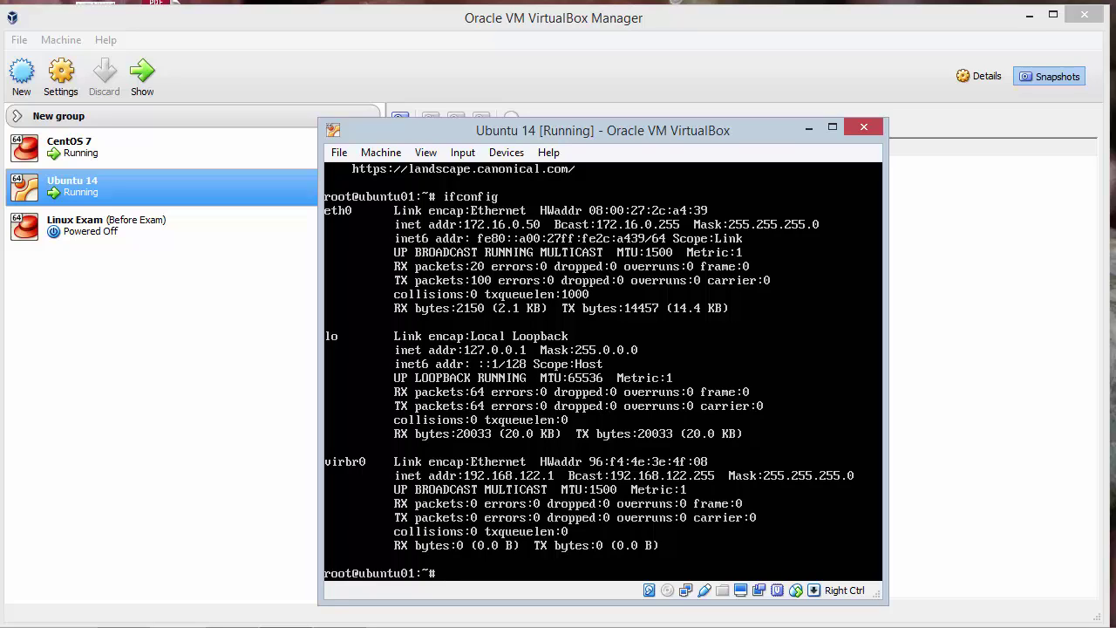
right_click(686, 591)
left_click(725, 597)
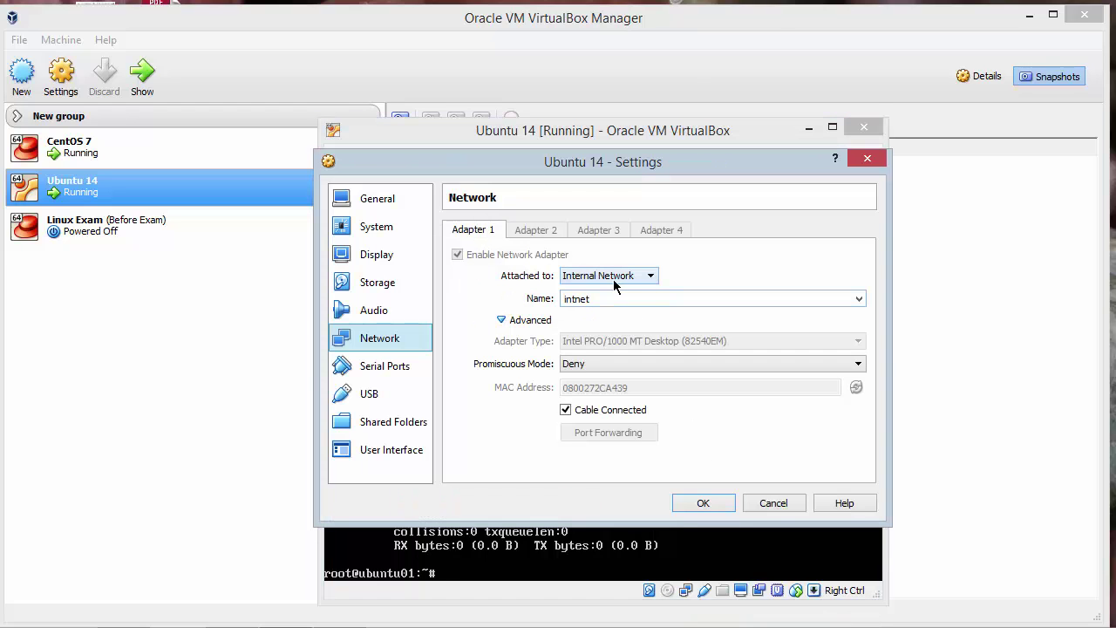
left_click(772, 503)
Step: In the CentOS 7 terminal, clear the screen and search the logs with grep dhcp /var/log/*
mouse_move(299, 622)
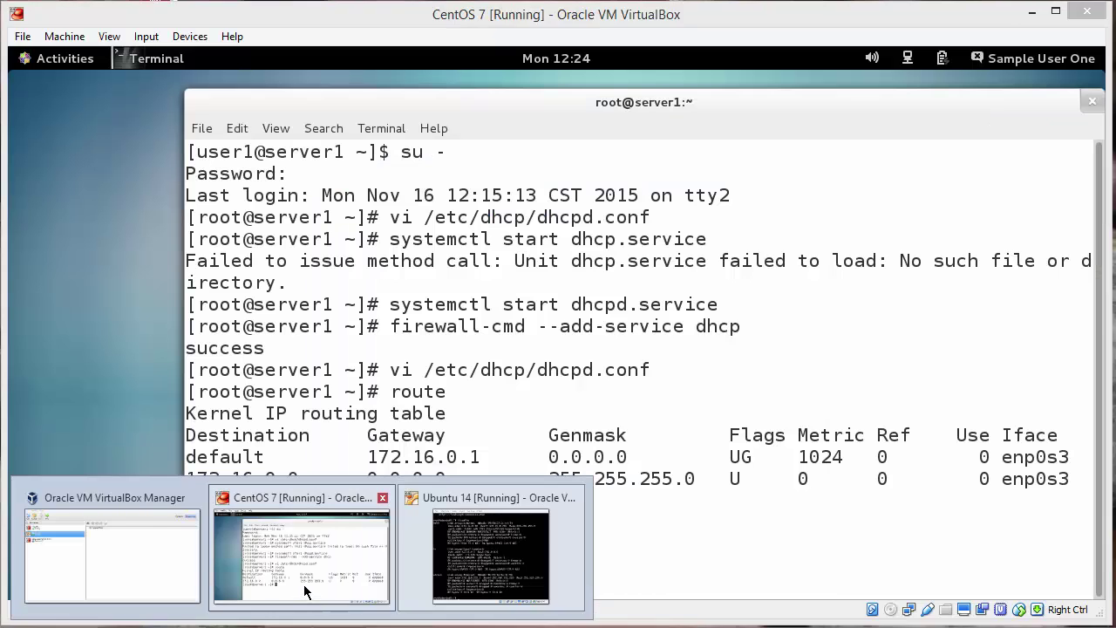
left_click(305, 577)
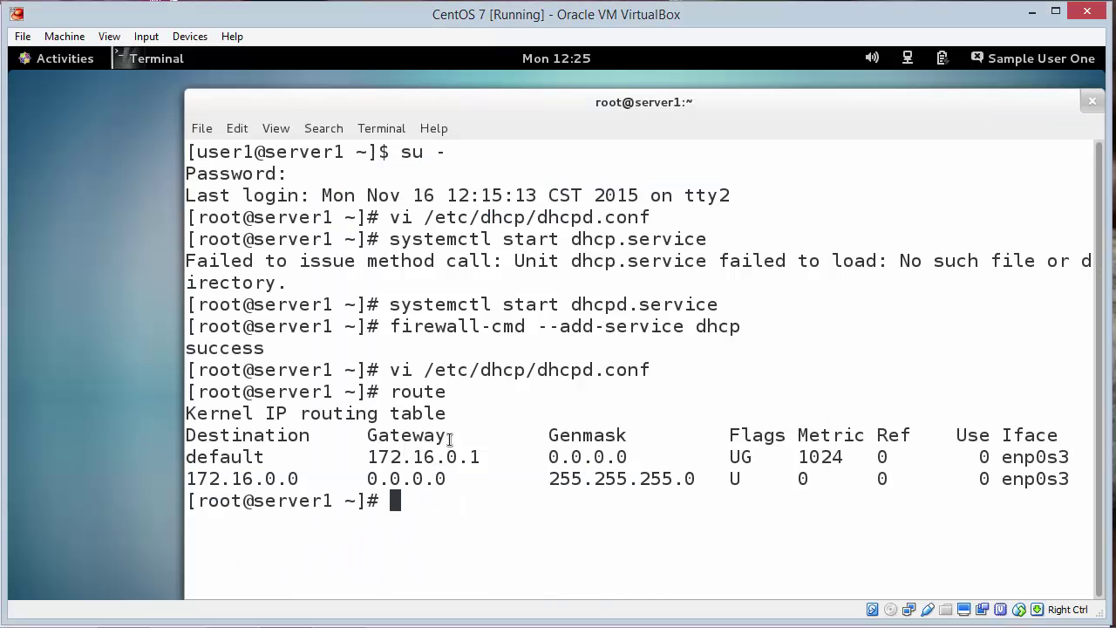
type("clear")
key("Return")
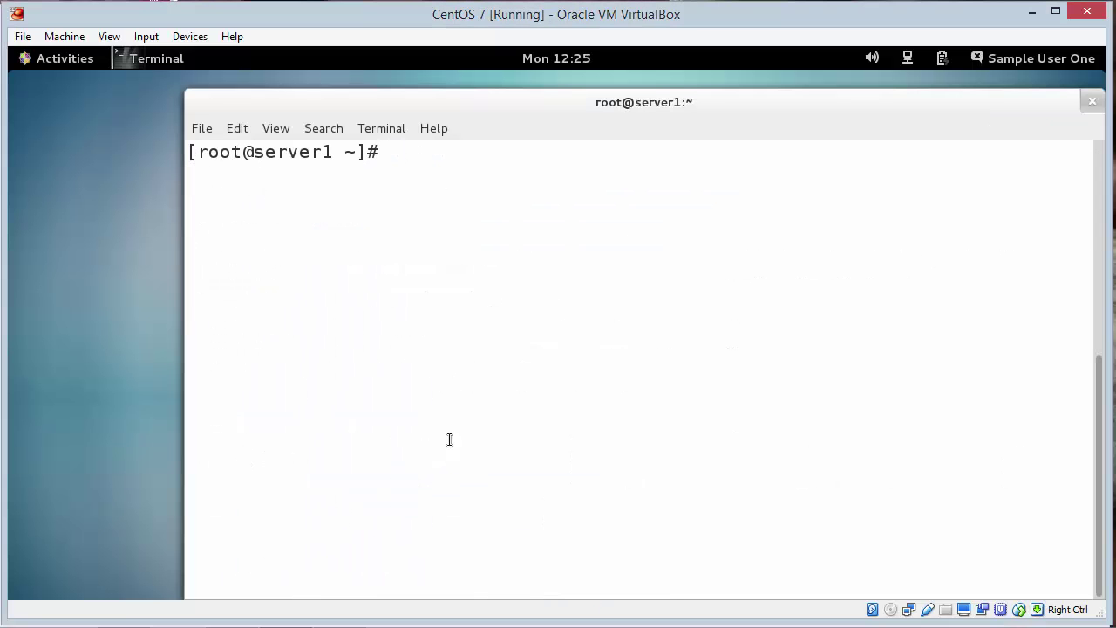
type("grep dhcp")
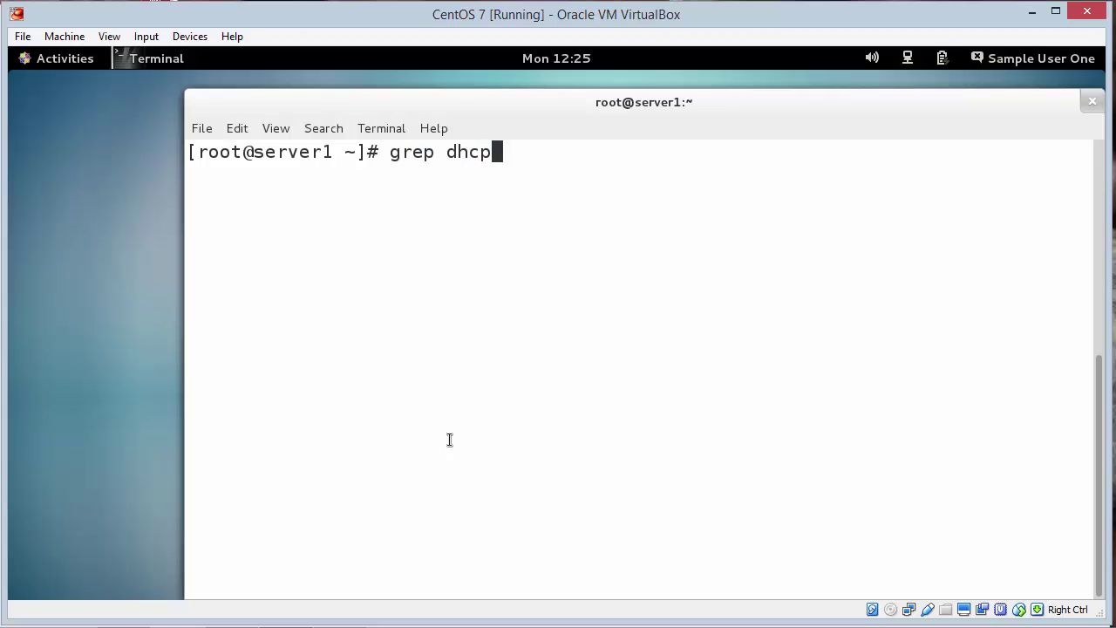
type(" /var")
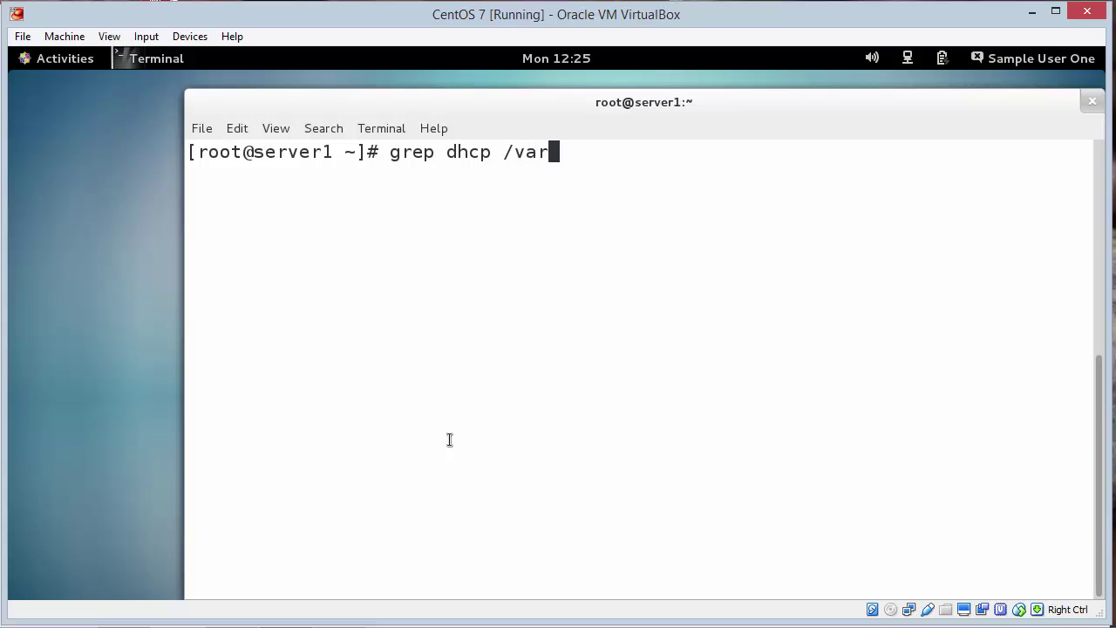
type("/log/*")
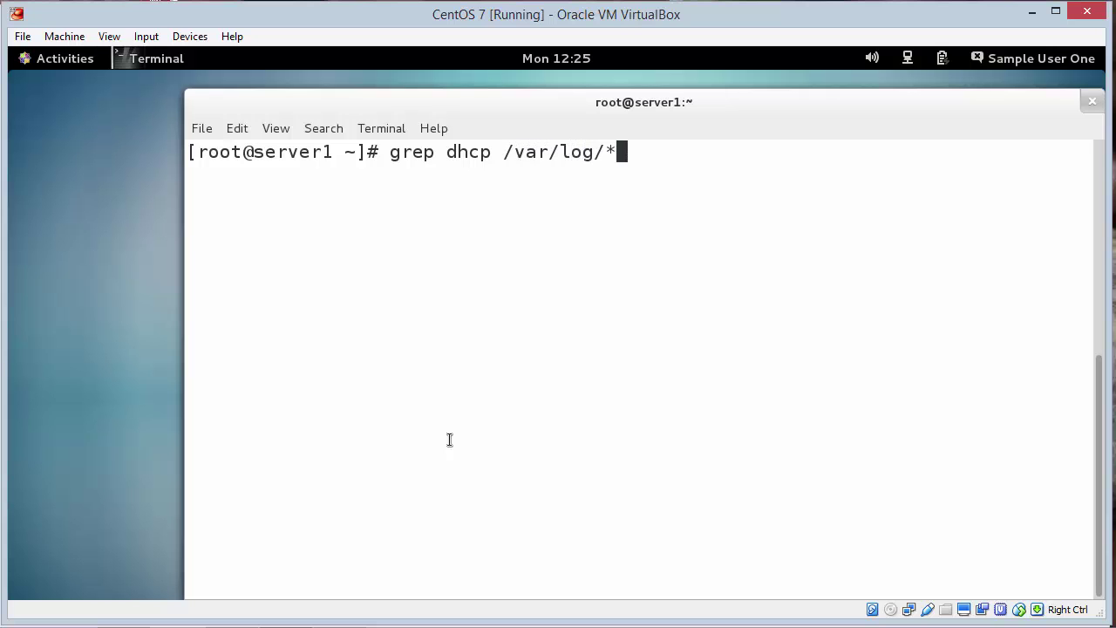
key("Return")
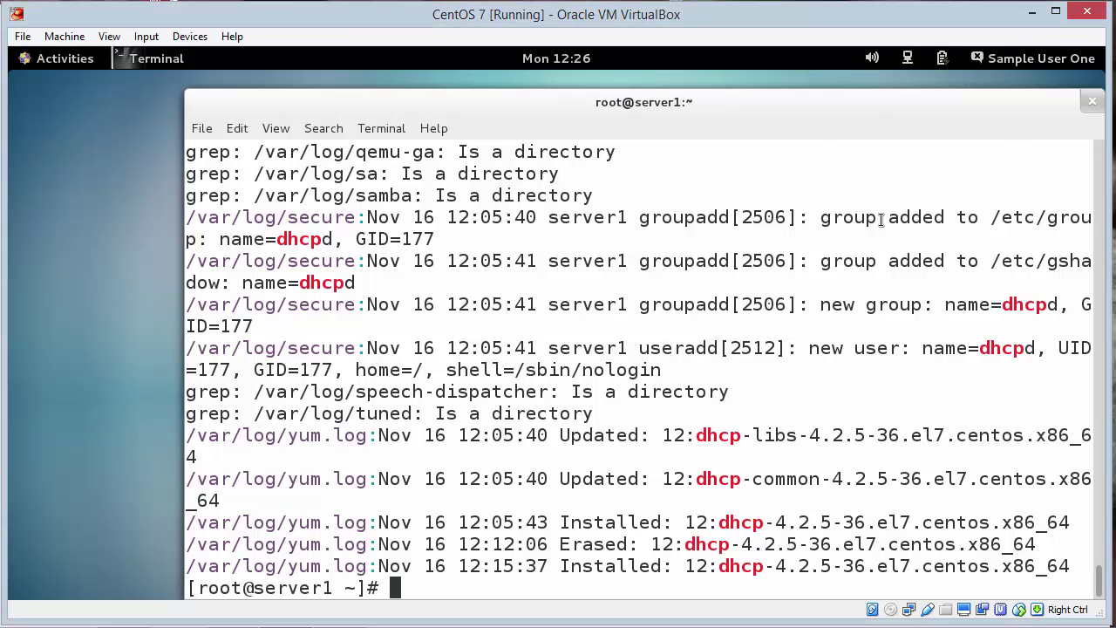
Step: Maximize the terminal window and clear it to a blank prompt
right_click(738, 110)
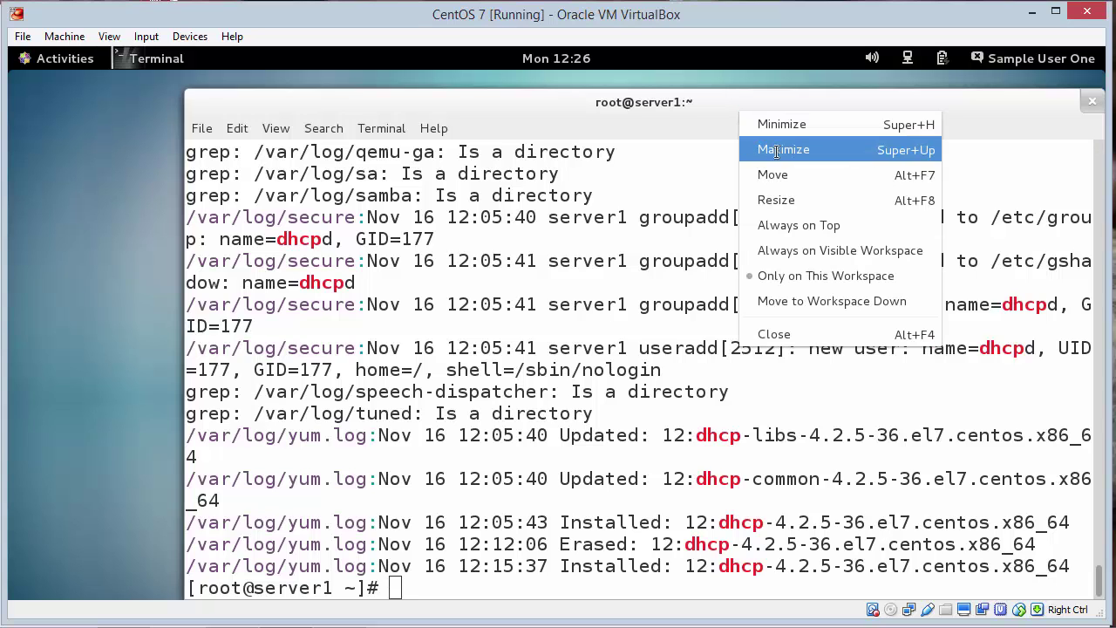
left_click(772, 149)
type("cledar")
key("Return")
type("cledar")
key("BackSpace")
key("BackSpace")
key("BackSpace")
type("l")
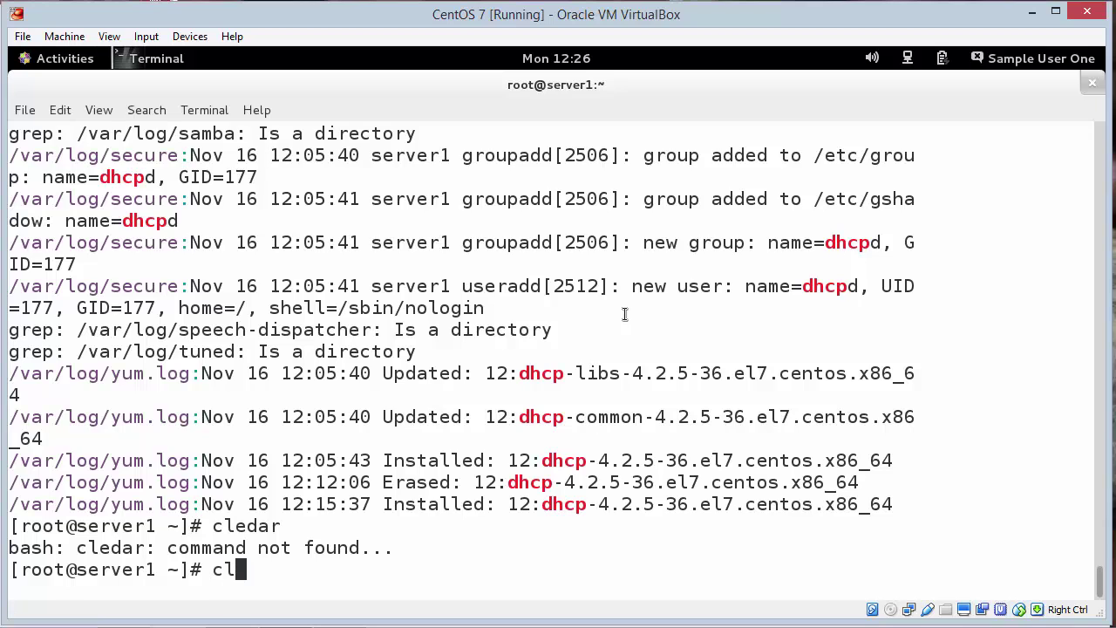
type("ear")
key("Return")
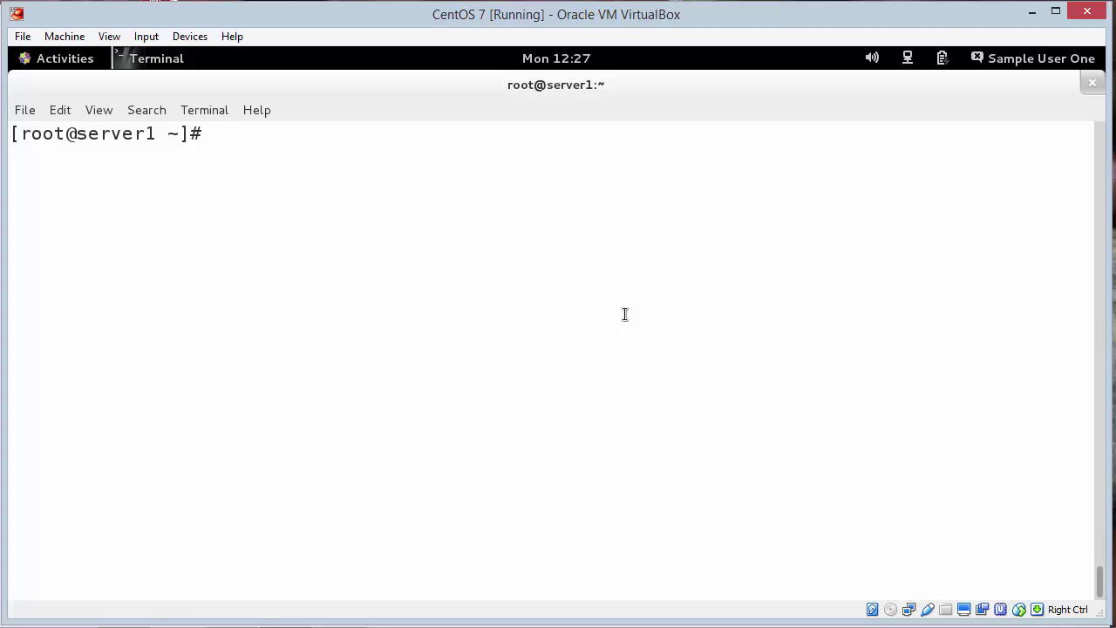
type("cat /var/")
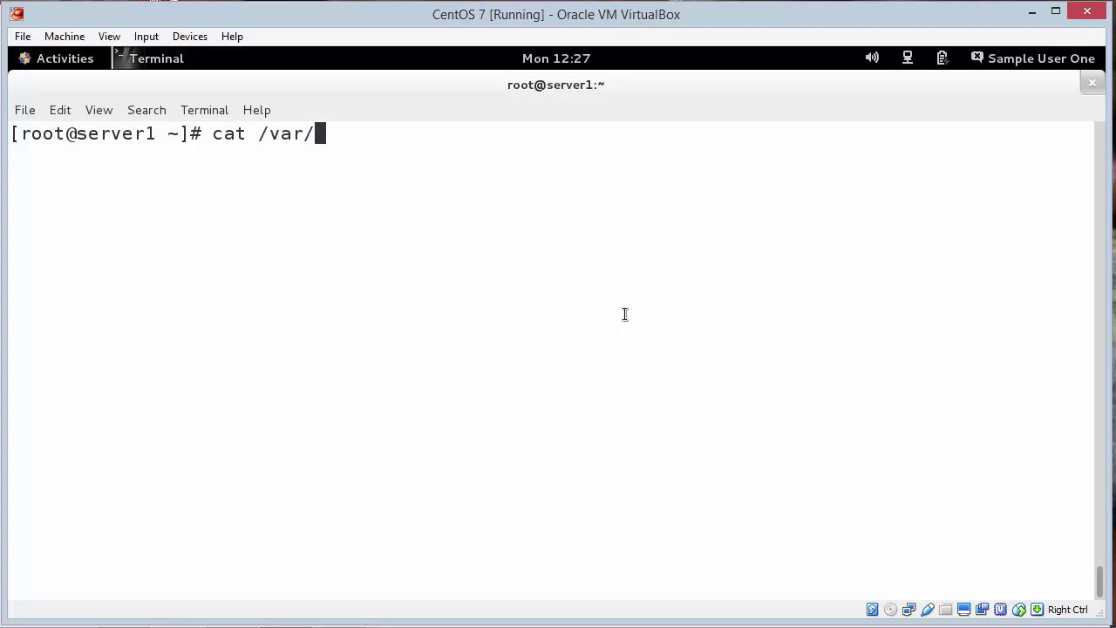
type("lib/")
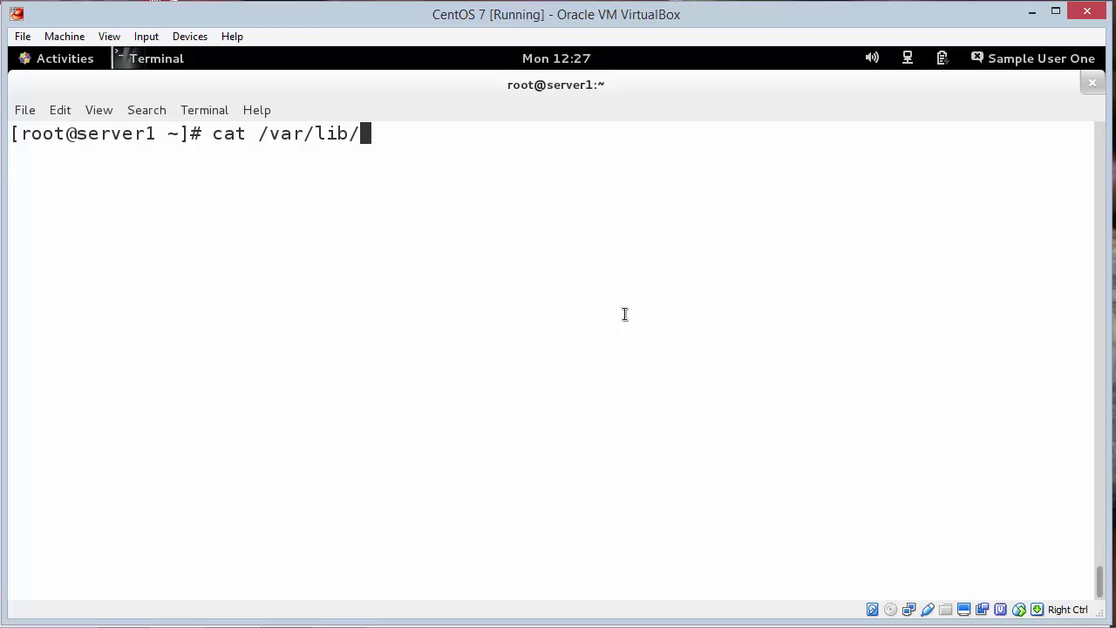
type("dhc")
key("Tab")
key("Tab")
key("Tab")
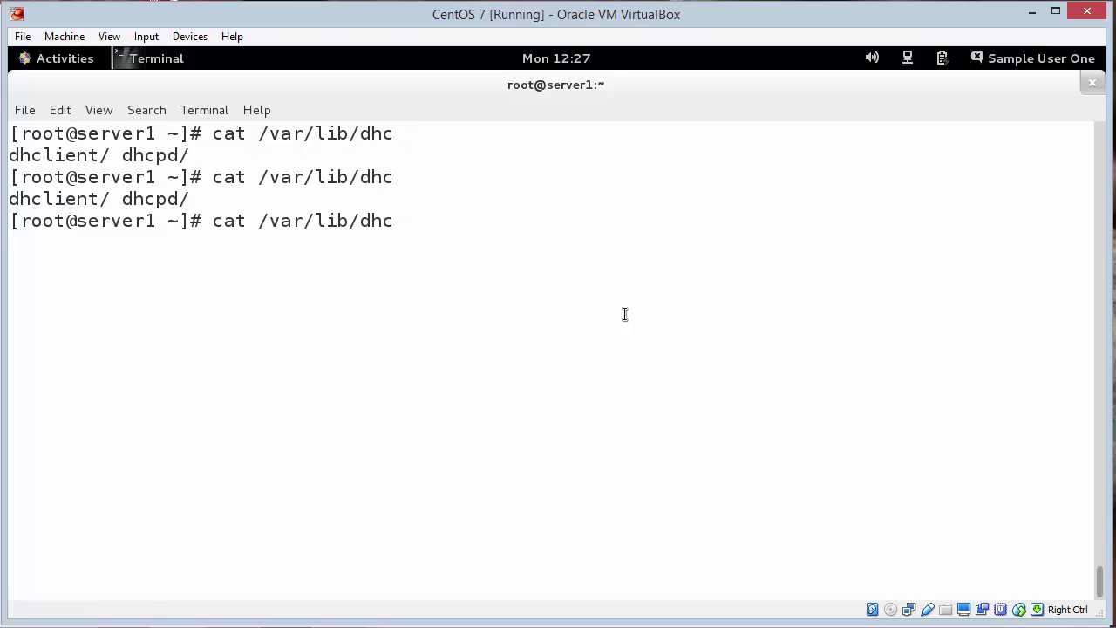
type("p")
key("Tab")
type("d")
key("Tab")
type(".l")
key("Tab")
key("Return")
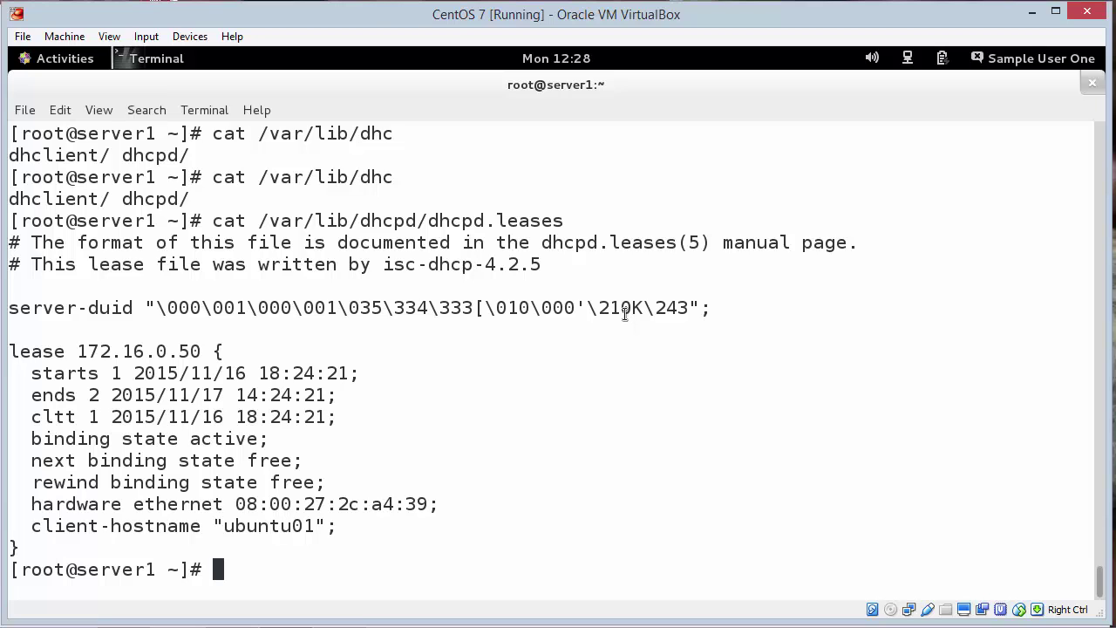
type("clear")
key("Return")
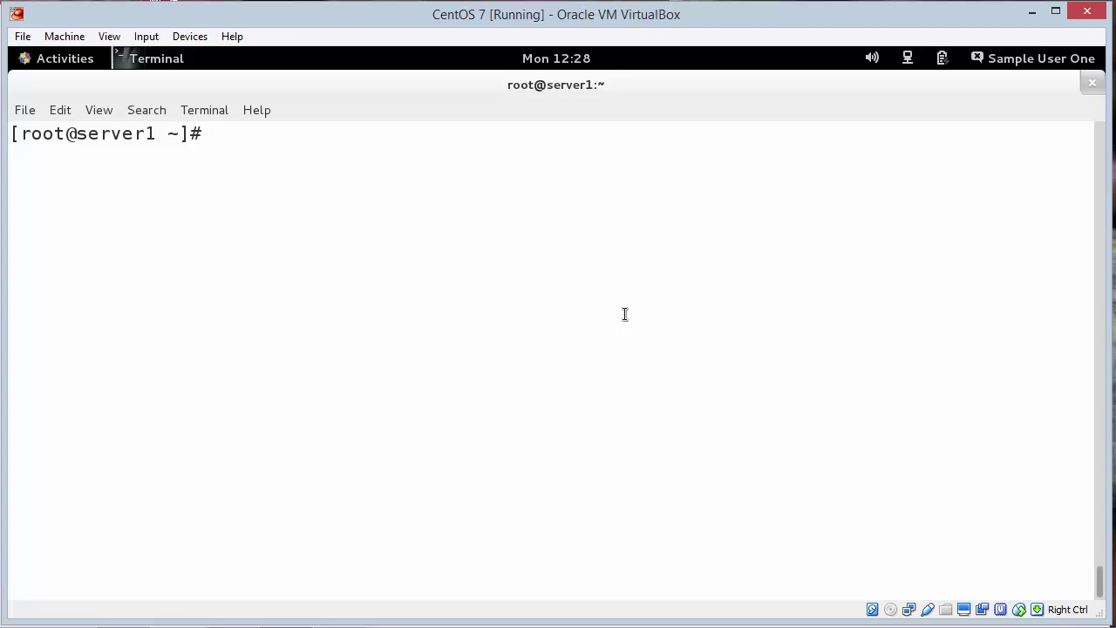
Step: Stop the DHCP server with systemctl stop dhcpd.service
type("systemctl d")
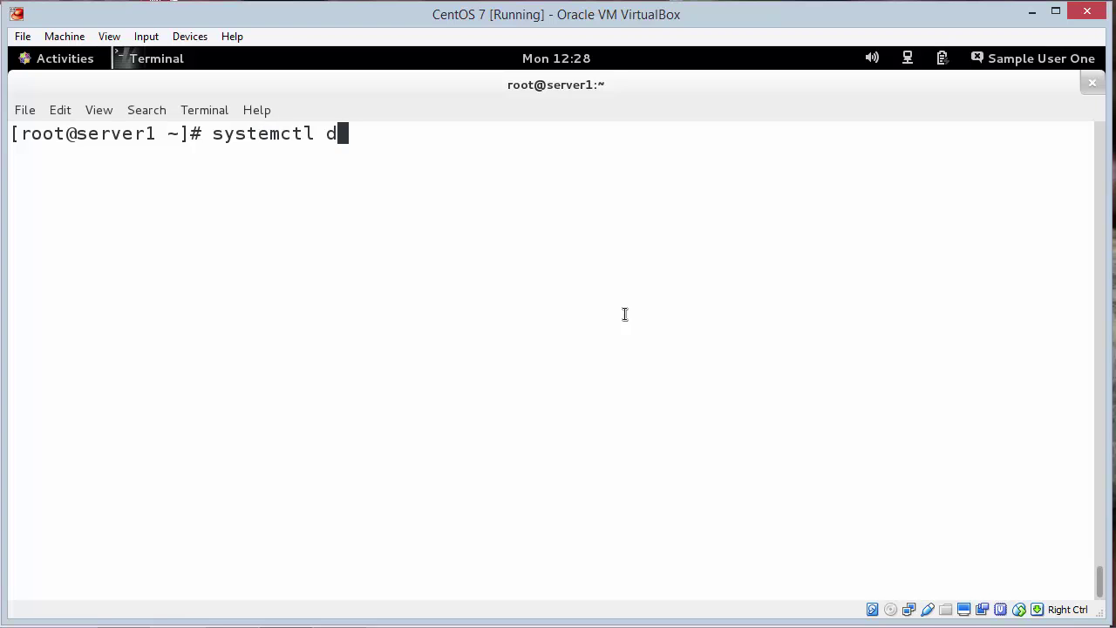
key("BackSpace")
type("stop dh")
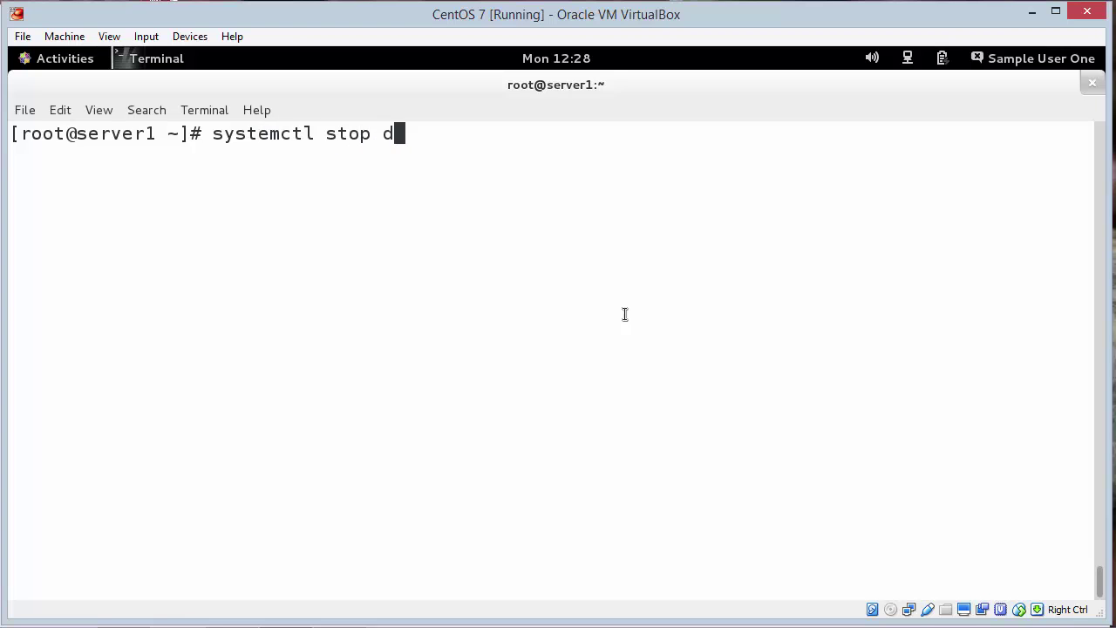
type("cpd.srvic")
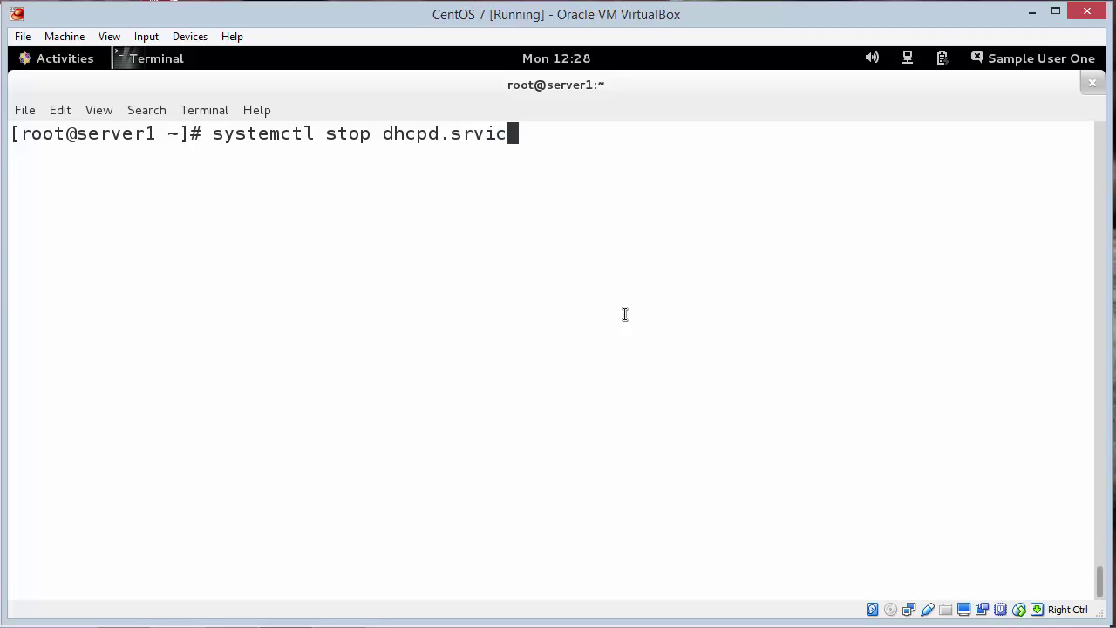
key("BackSpace")
key("BackSpace")
key("BackSpace")
key("BackSpace")
type("ervice")
key("Return")
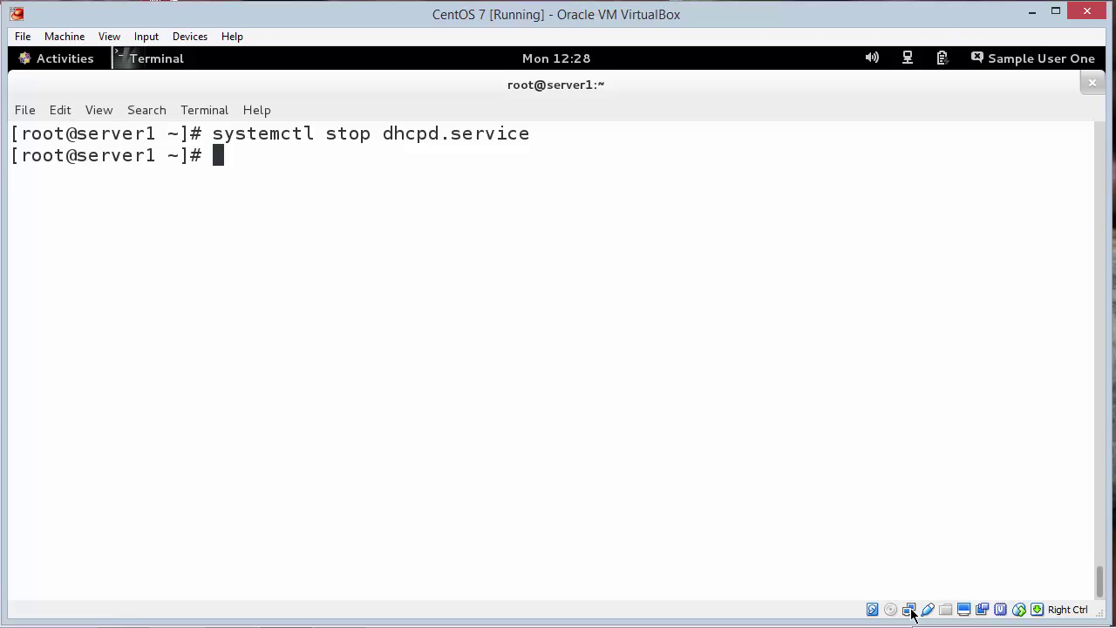
Step: Check systemctl status dhcpd.service and highlight 'disabled' and 'inactive (dead)'
key("Up")
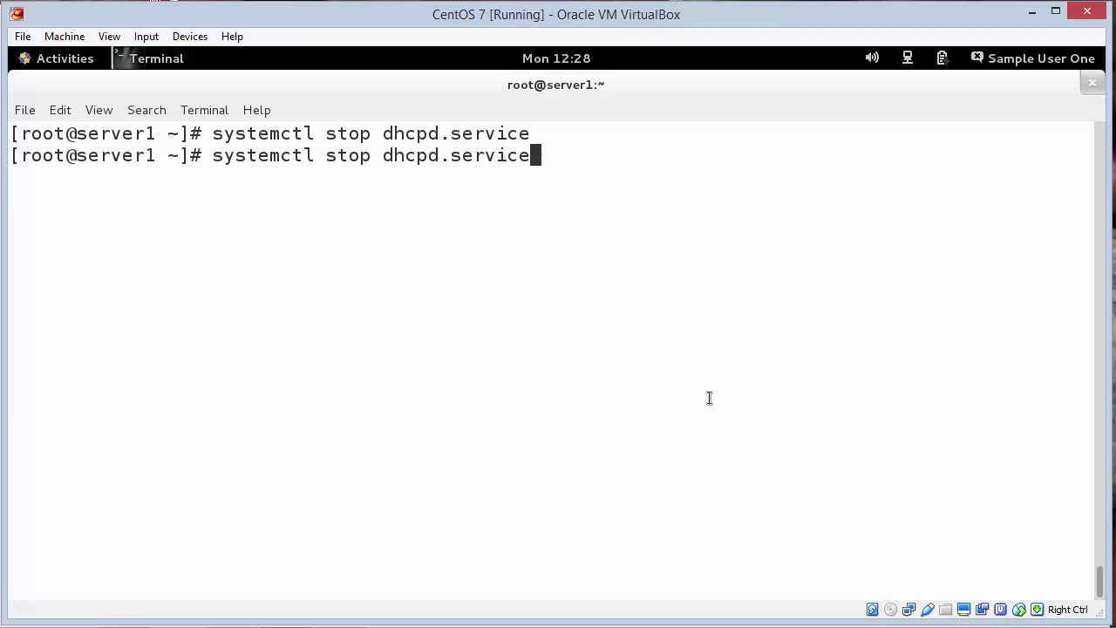
key("Left")
key("Left")
key("Left")
key("Left")
key("Left")
key("Left")
key("Left")
key("Left")
key("Left")
key("Left")
key("Left")
key("Left")
key("Left")
key("Left")
key("BackSpace")
key("BackSpace")
key("BackSpace")
type("tatu")
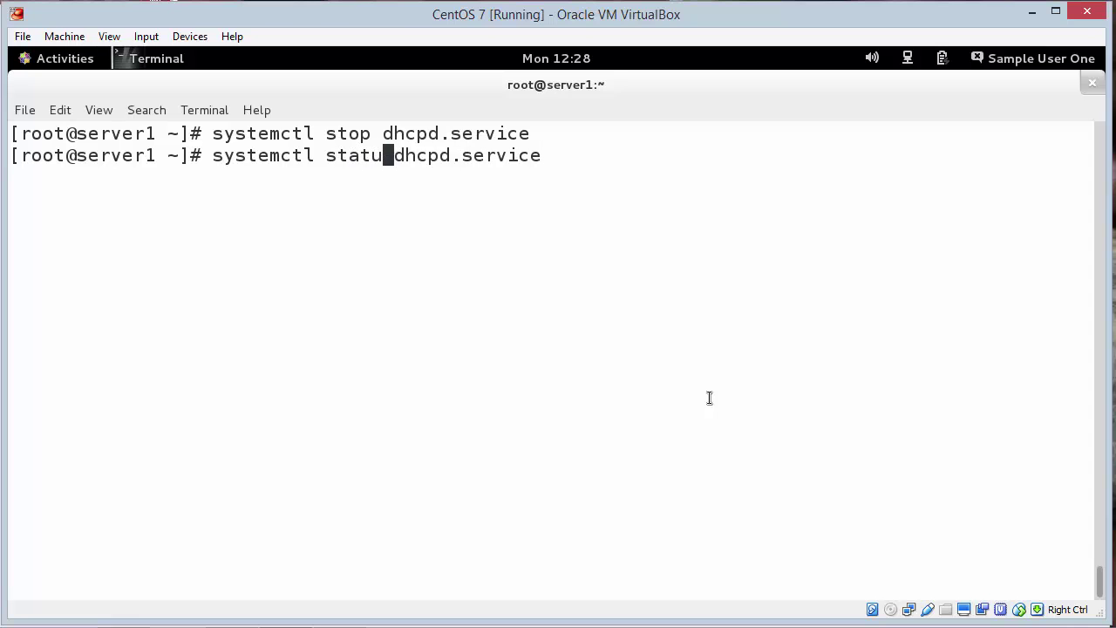
type("s")
key("Return")
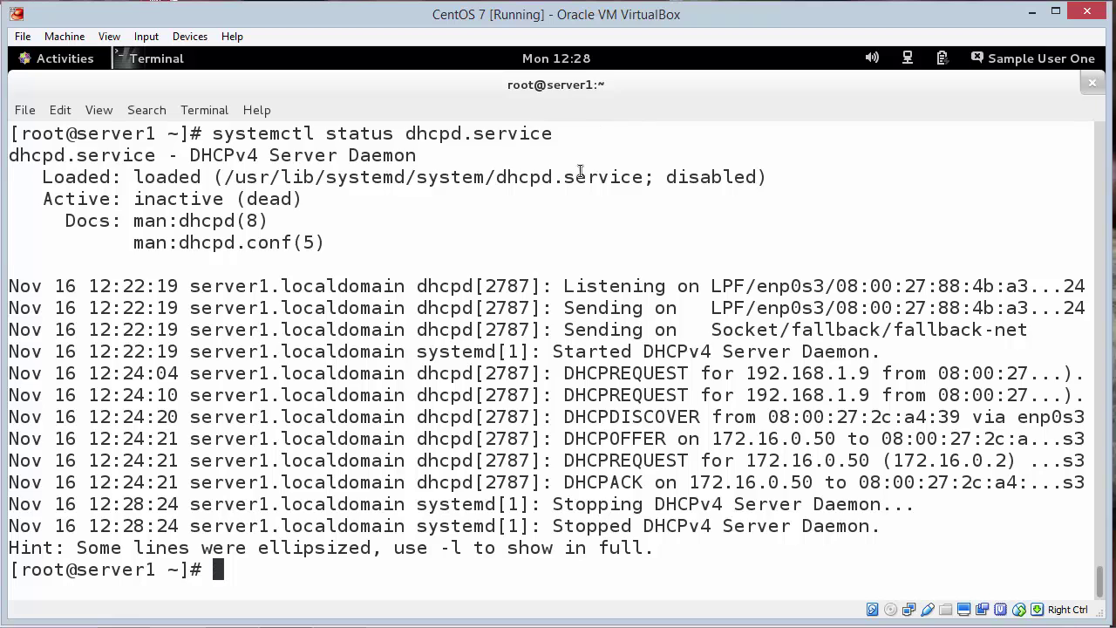
left_click_drag(669, 176, 780, 182)
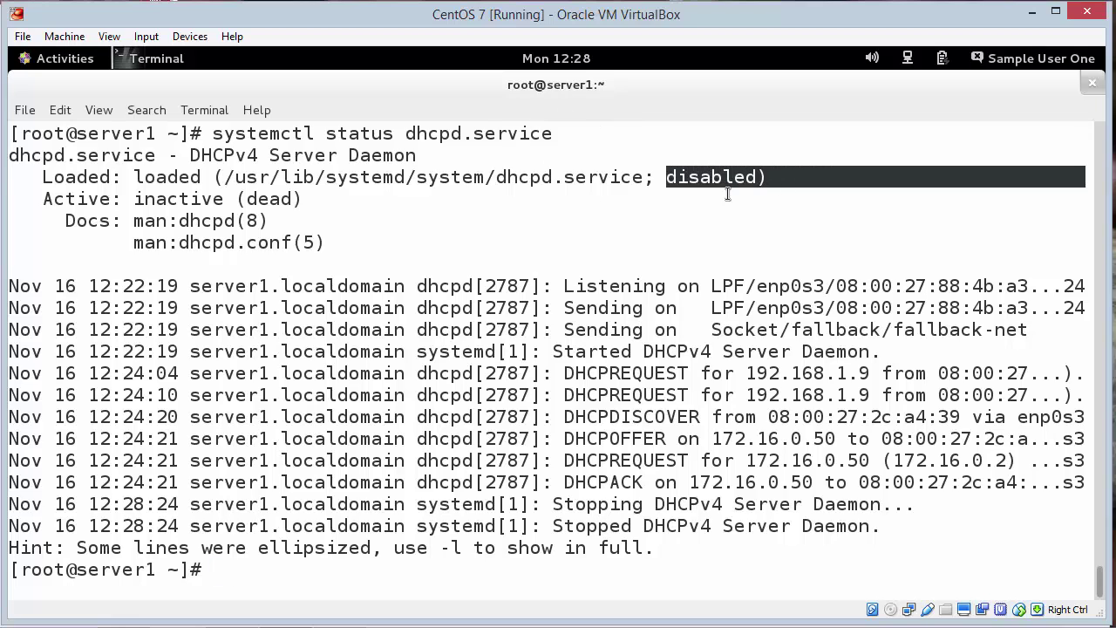
left_click_drag(127, 199, 293, 200)
left_click(382, 263)
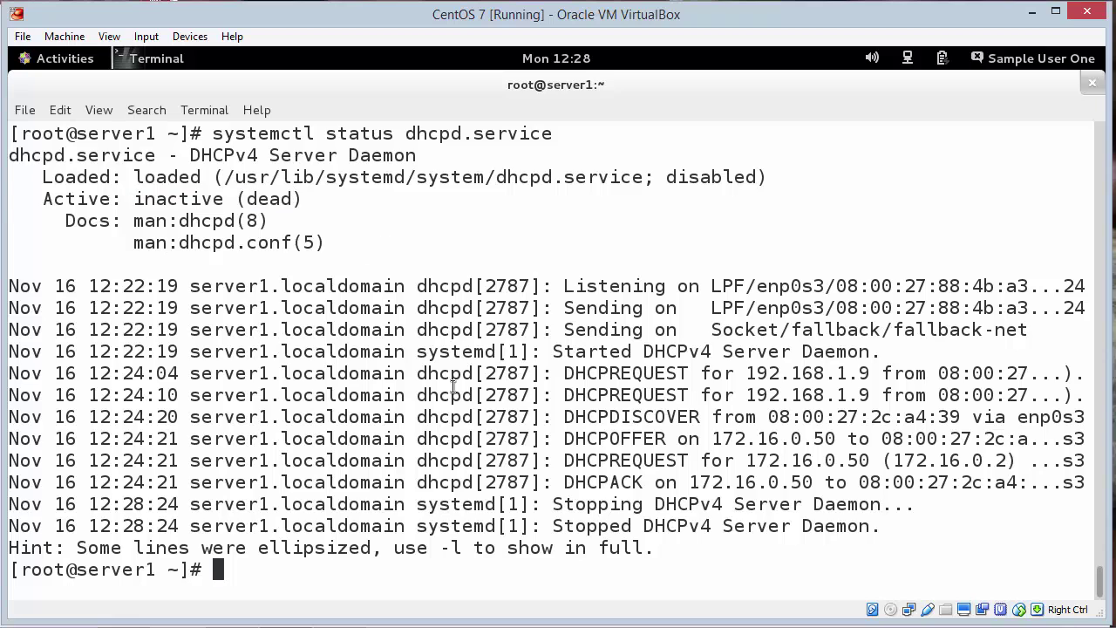
Step: Attach the CentOS 7 network adapter to Bridged Adapter
right_click(909, 614)
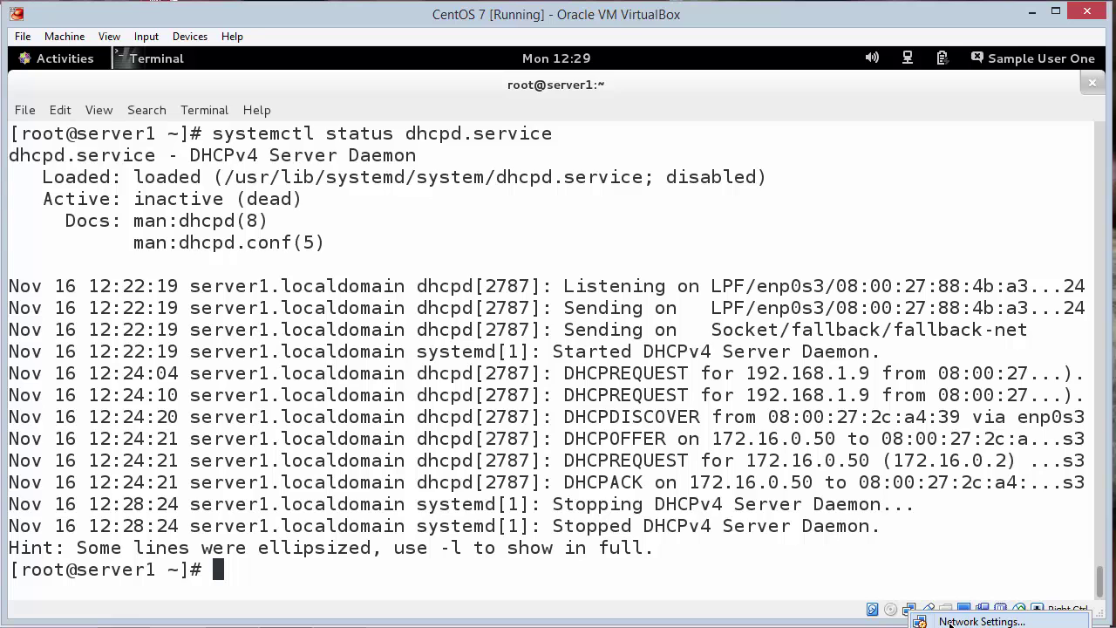
left_click(950, 622)
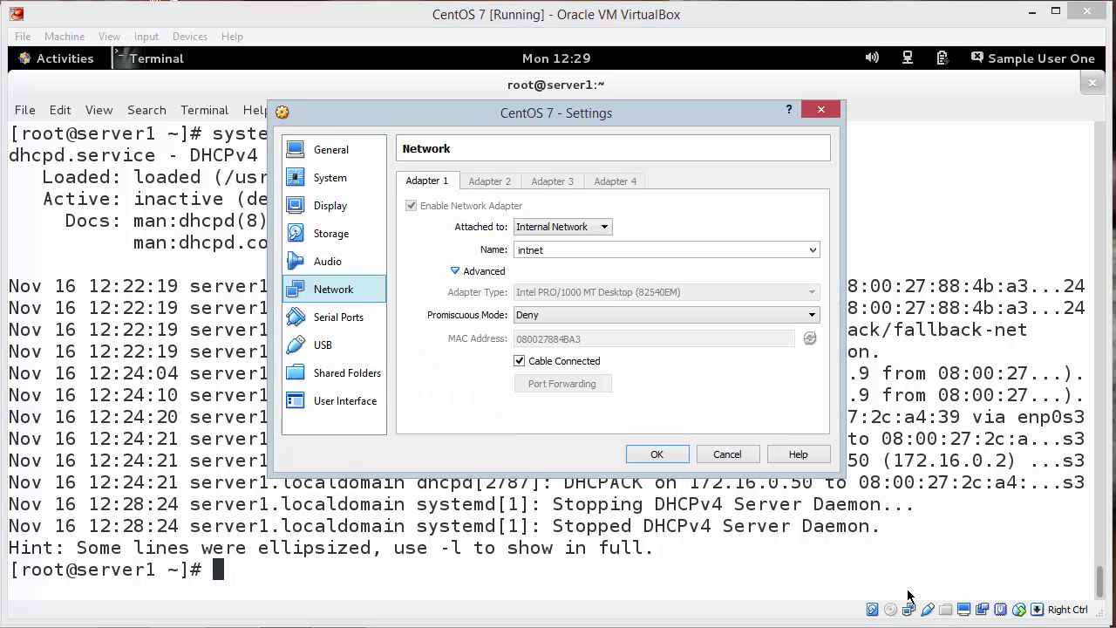
left_click(566, 226)
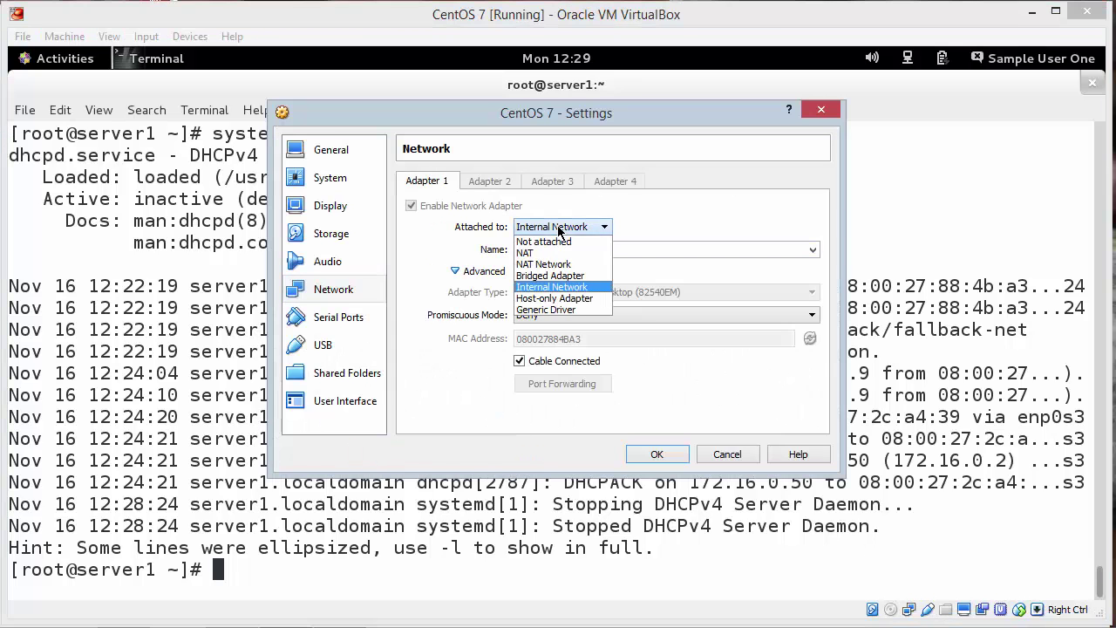
left_click(575, 277)
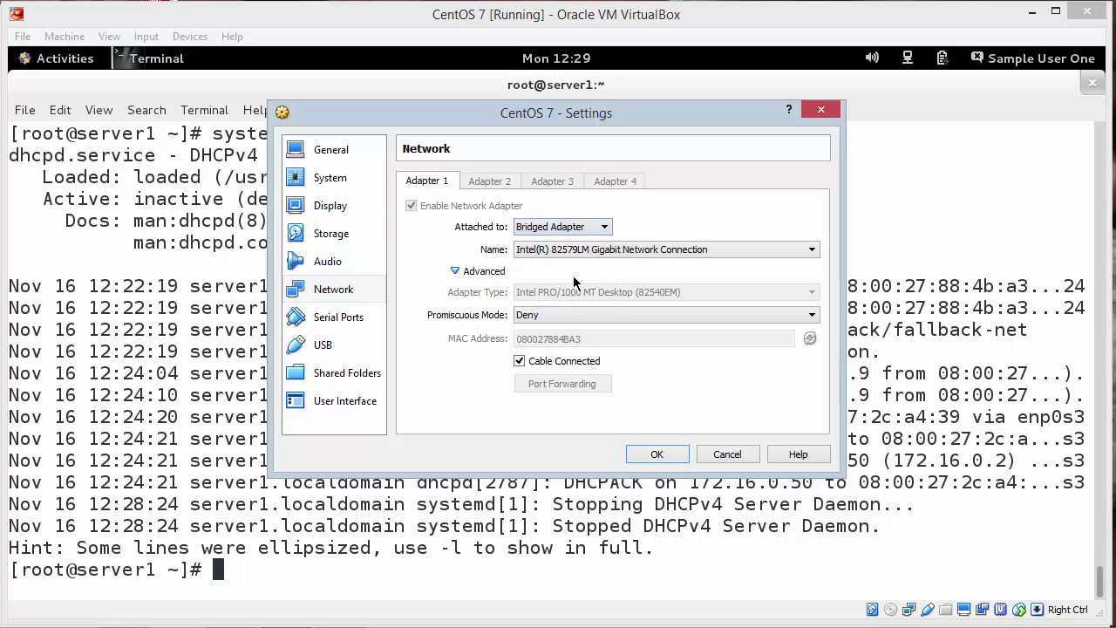
left_click(656, 454)
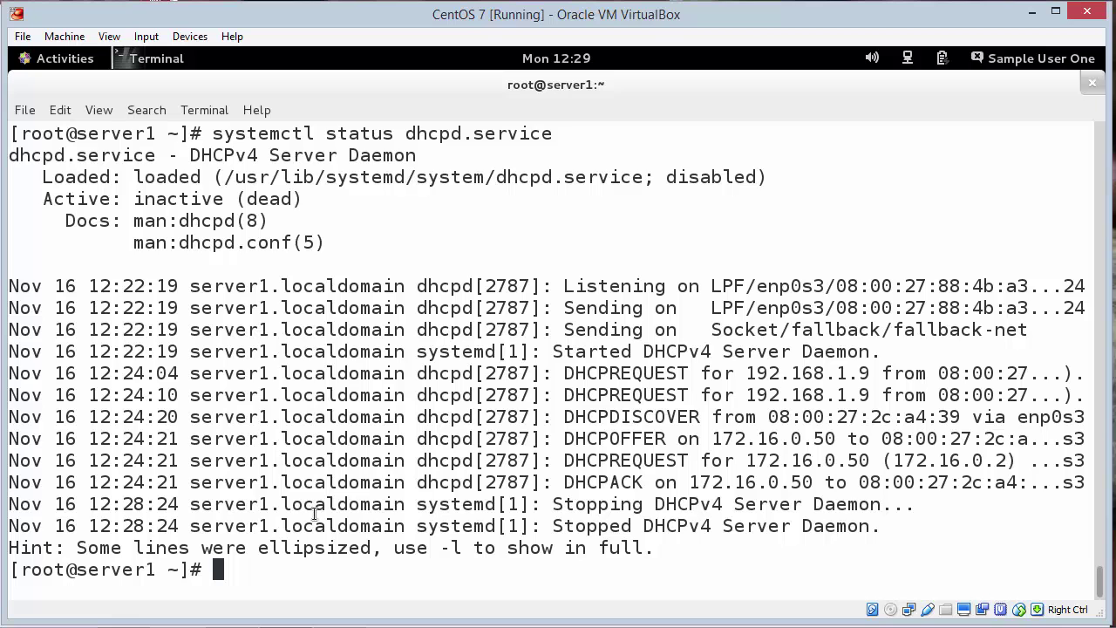
Step: Attach the Ubuntu 14 network adapter to Bridged Adapter as well
mouse_move(300, 624)
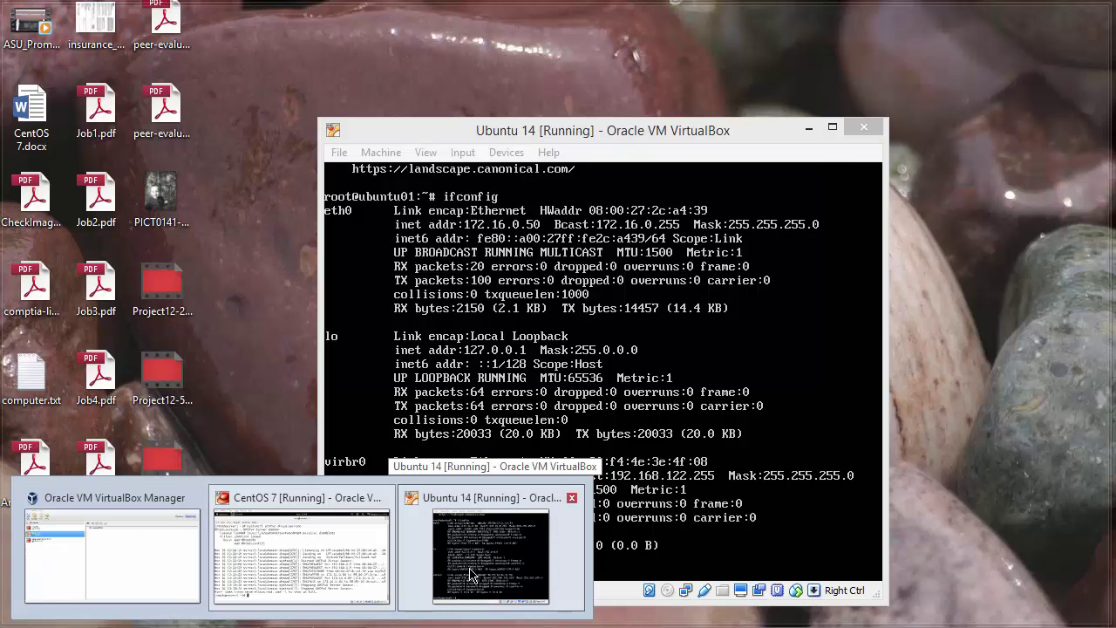
left_click(471, 576)
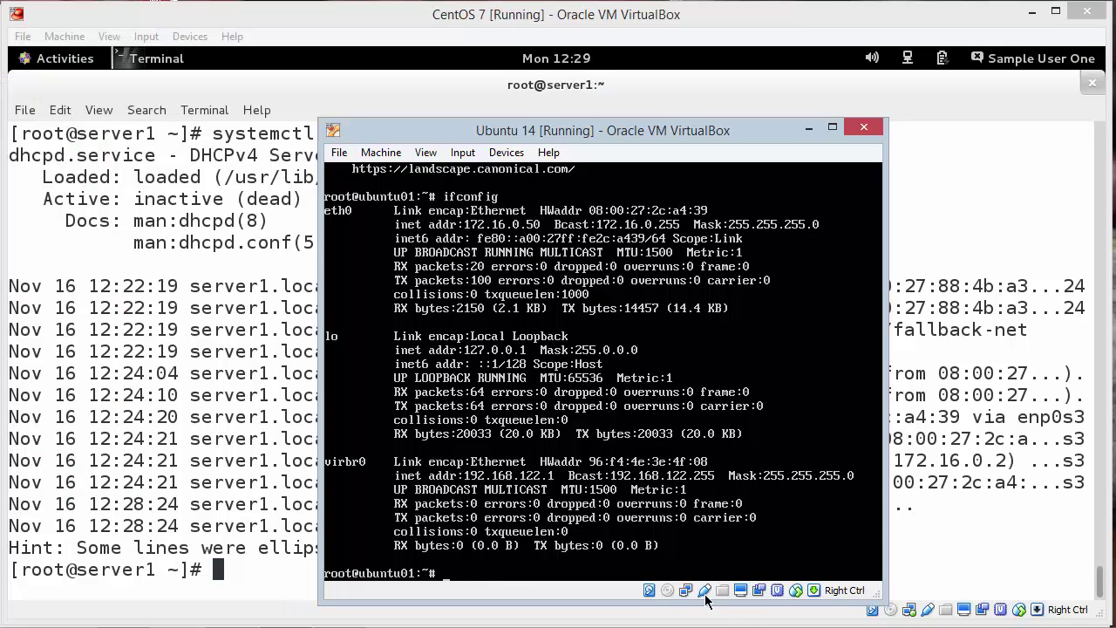
right_click(687, 594)
left_click(725, 608)
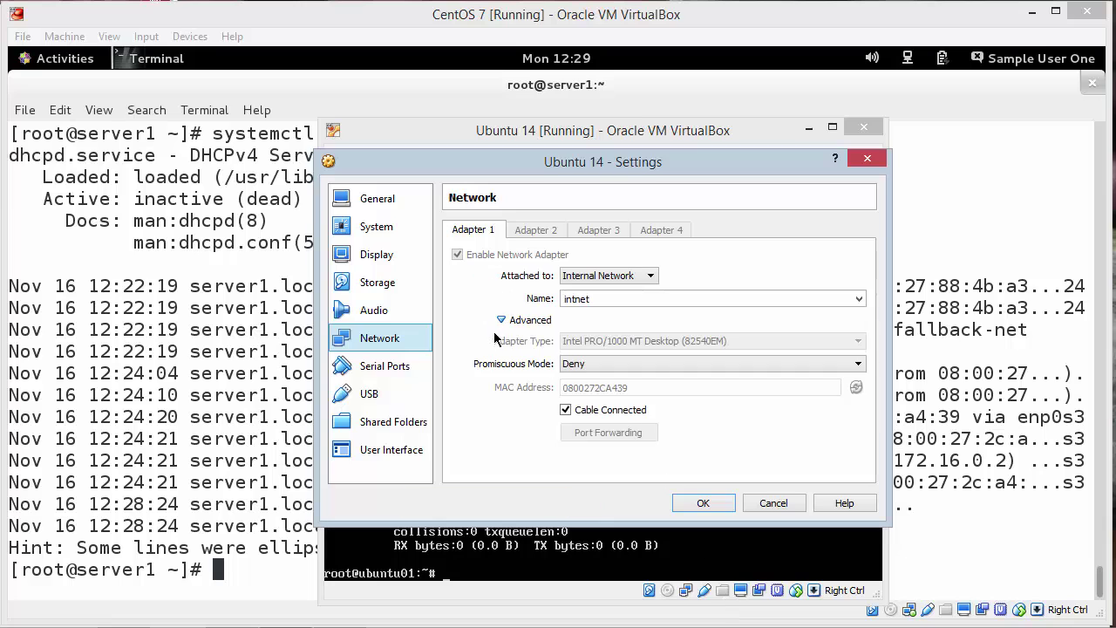
left_click(584, 279)
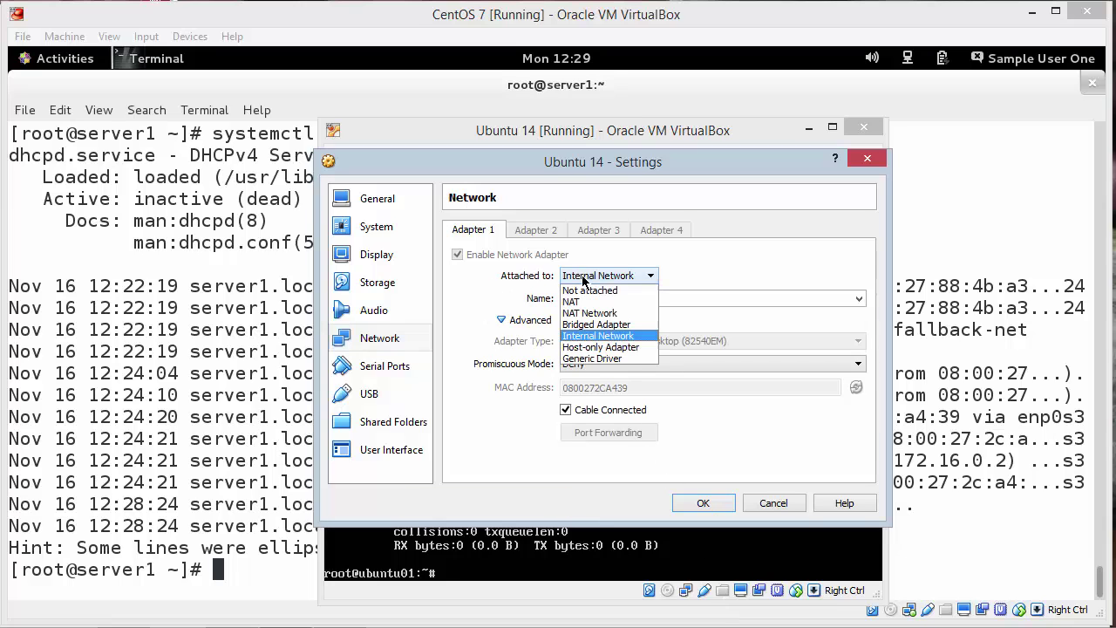
left_click(596, 323)
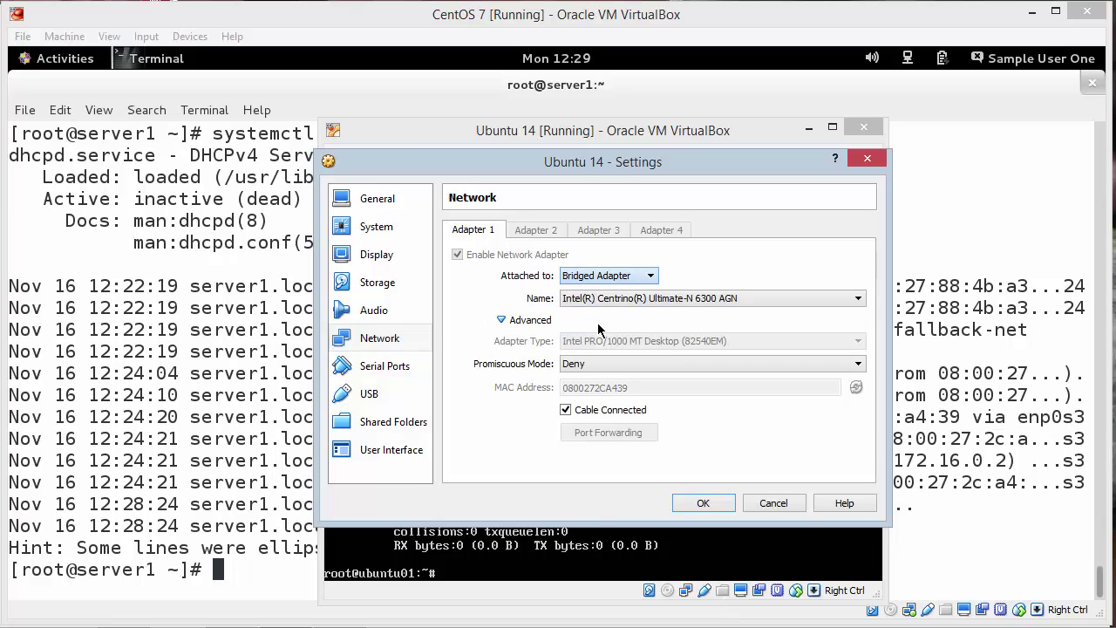
left_click(705, 503)
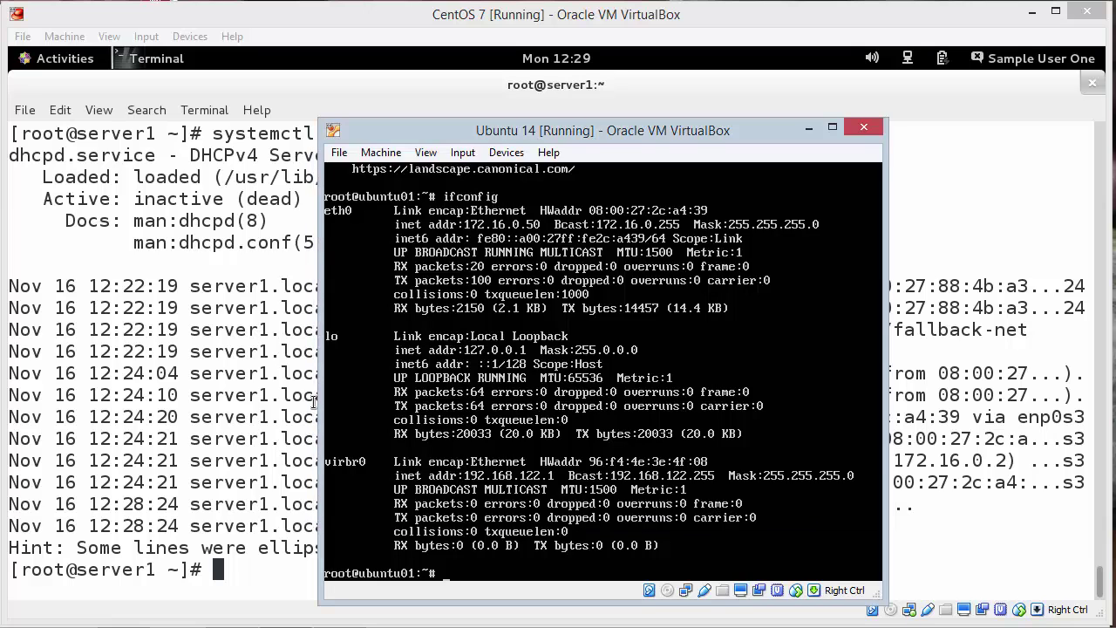
left_click(213, 324)
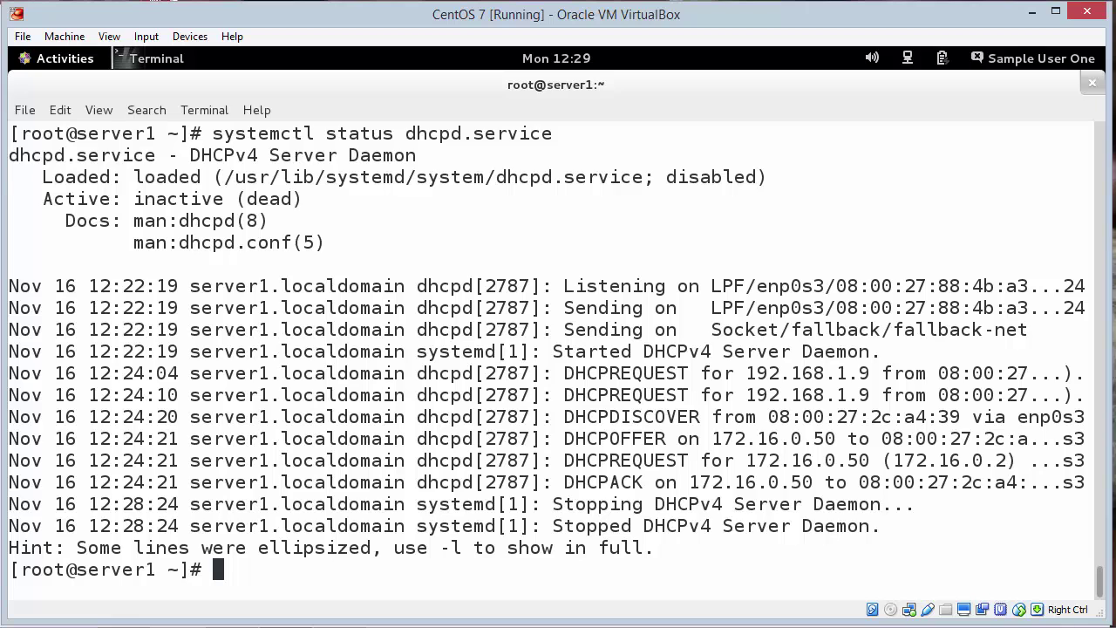
Step: Set the CentOS wired connection's IPv4 method to Automatic (DHCP) and apply it
left_click(907, 58)
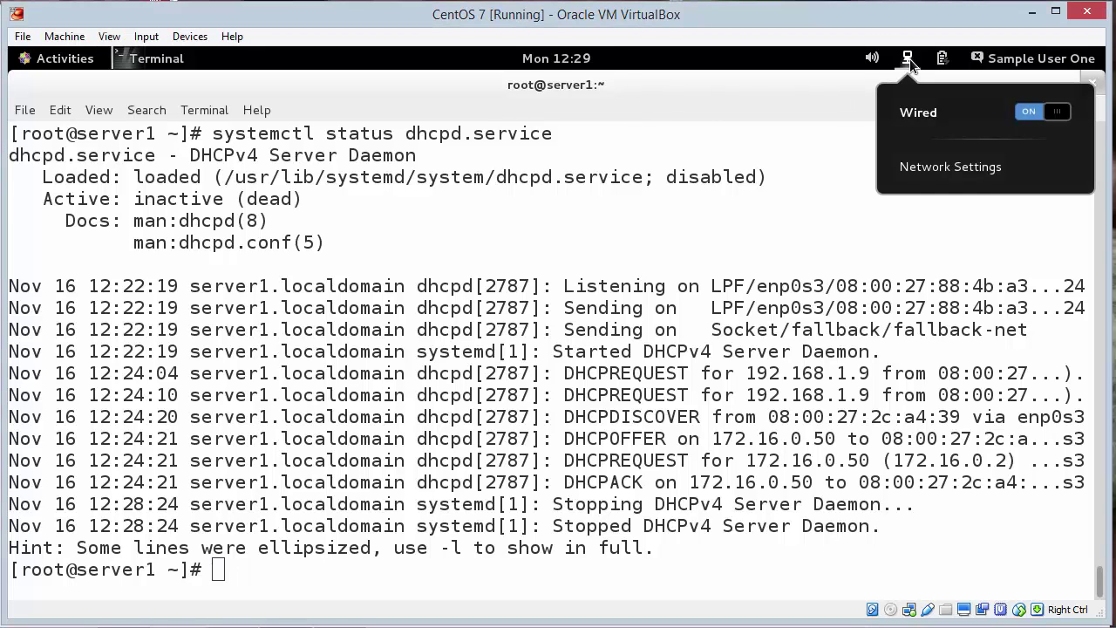
left_click(926, 168)
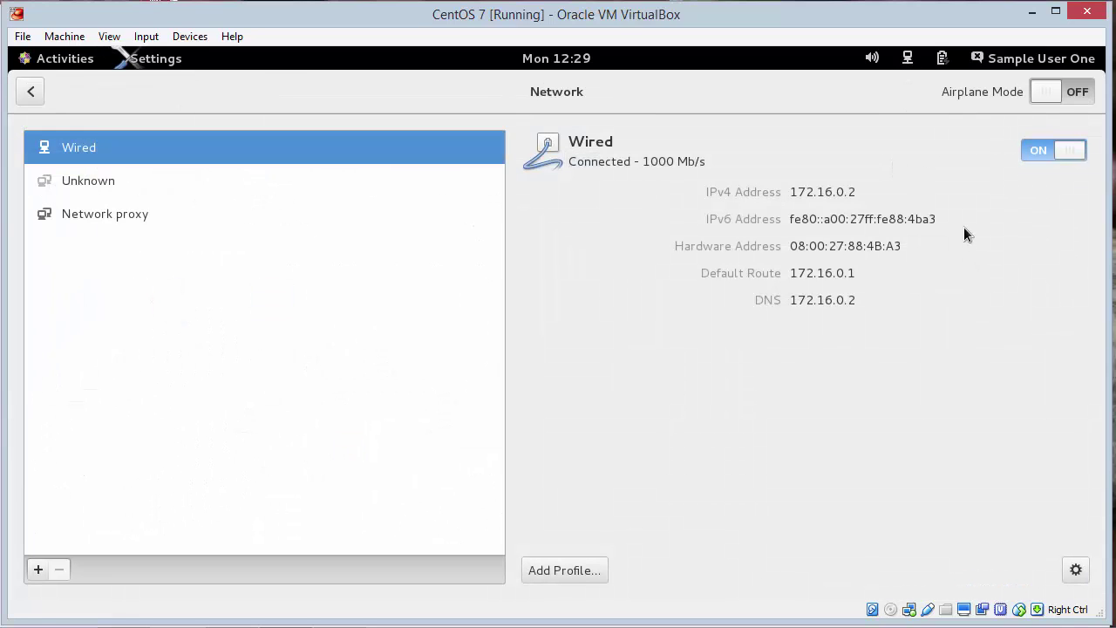
left_click(1076, 569)
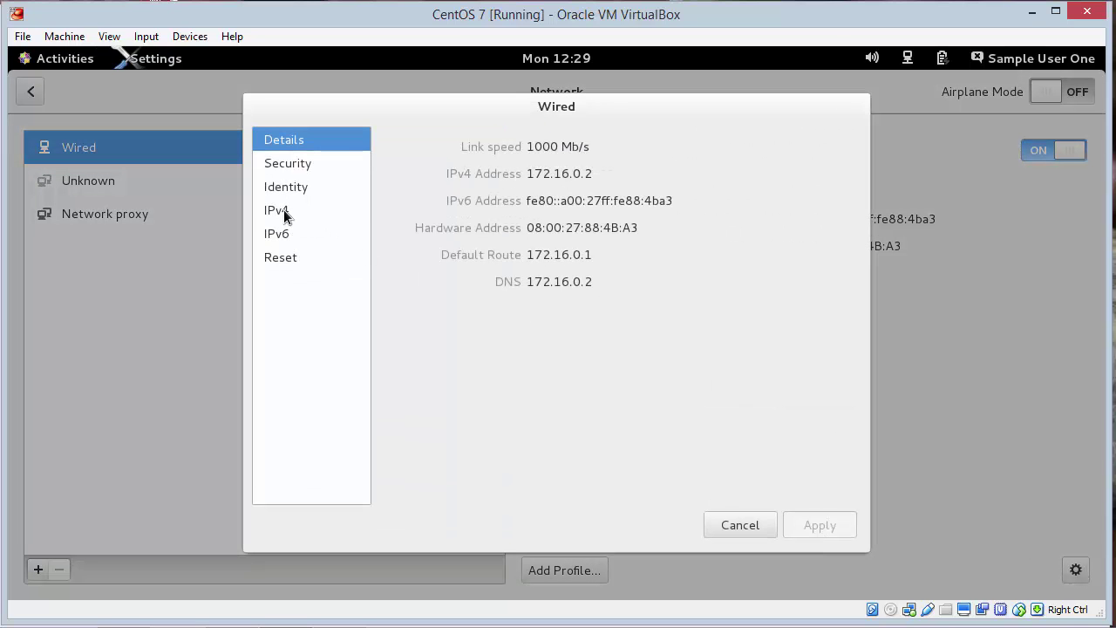
left_click(277, 210)
left_click(743, 187)
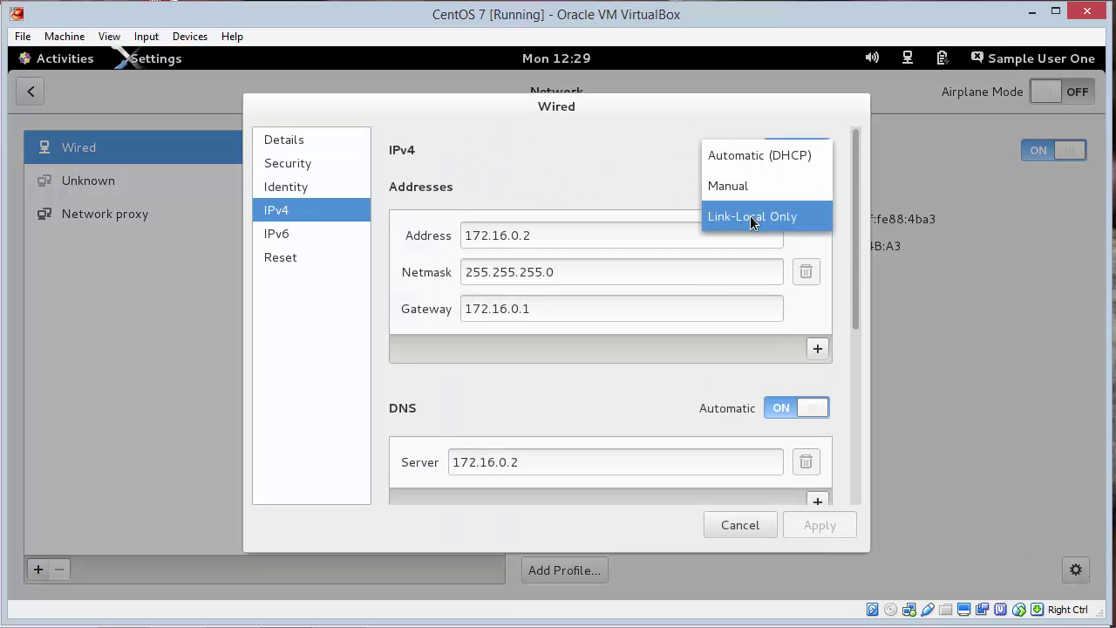
left_click(756, 156)
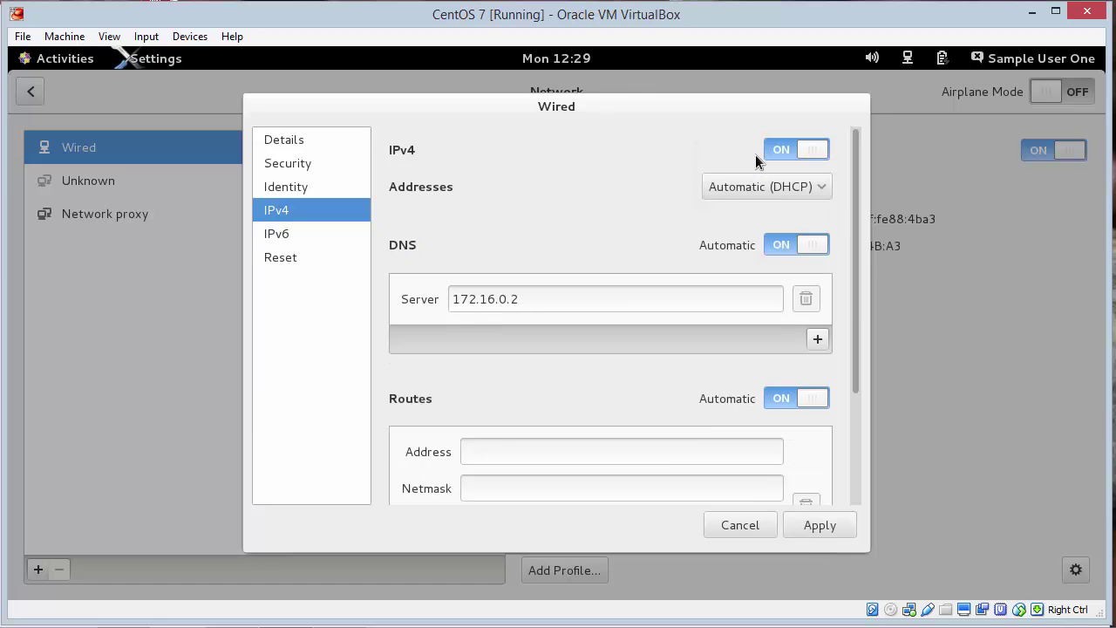
left_click(812, 528)
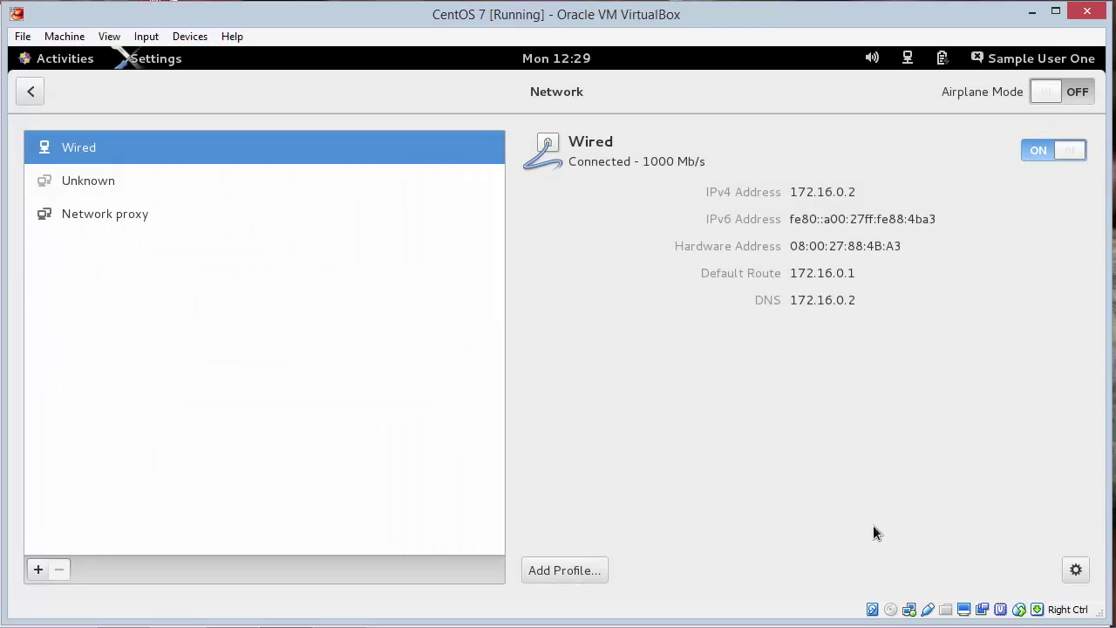
Step: Turn the wired connection off and on so it reconnects as 147.97.18.196
left_click(1045, 149)
left_click(1044, 149)
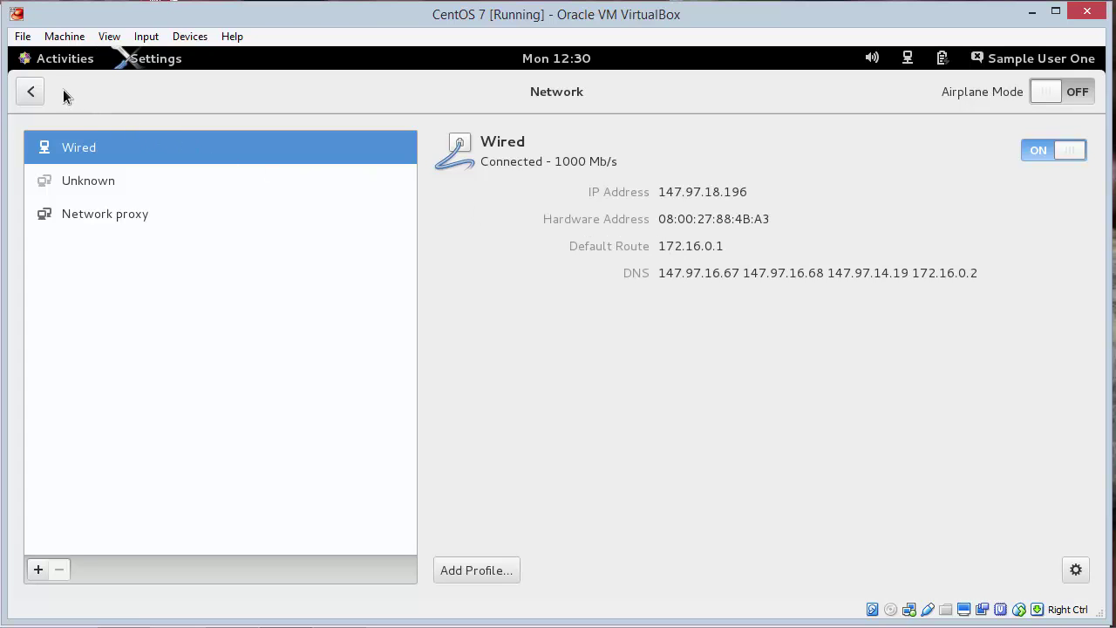
left_click(56, 58)
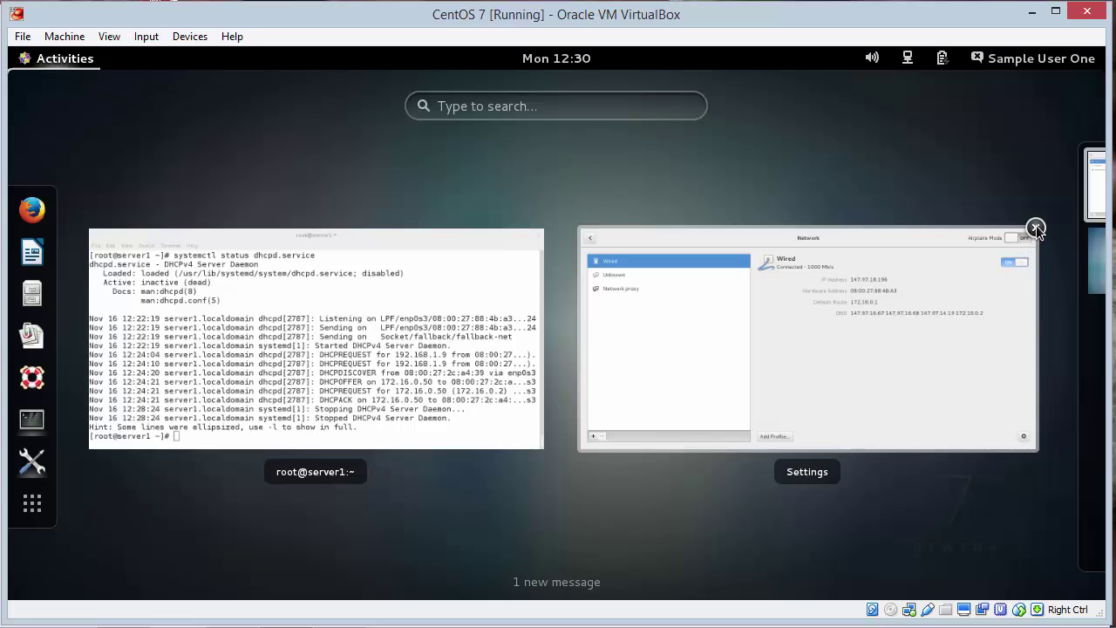
Step: Close the network settings, view the routing table with route, and clear the terminal
left_click(1036, 229)
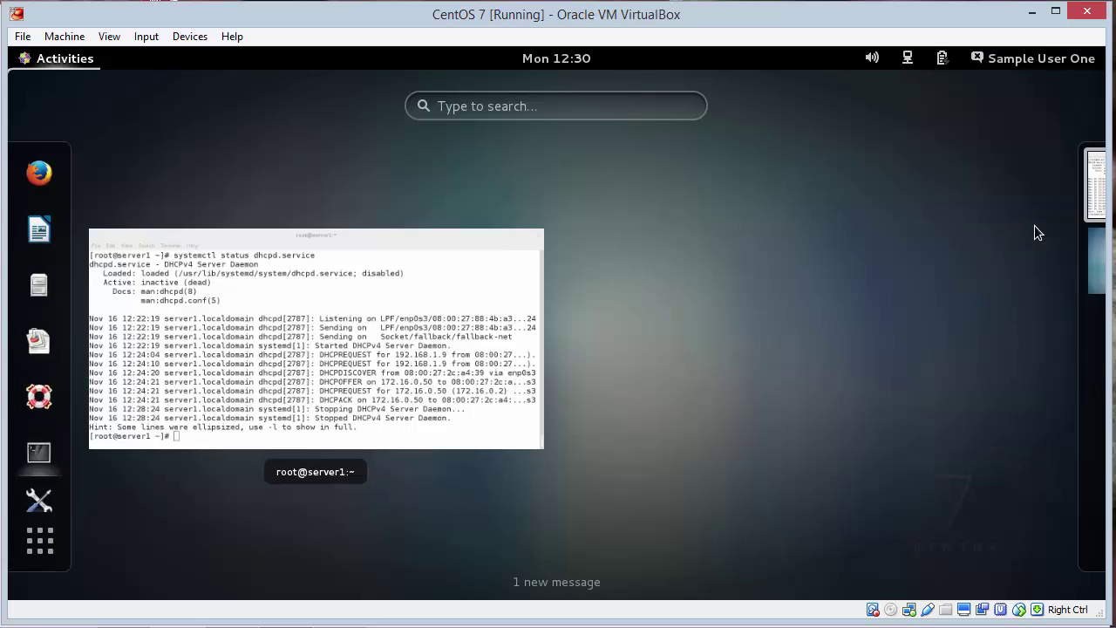
left_click(629, 284)
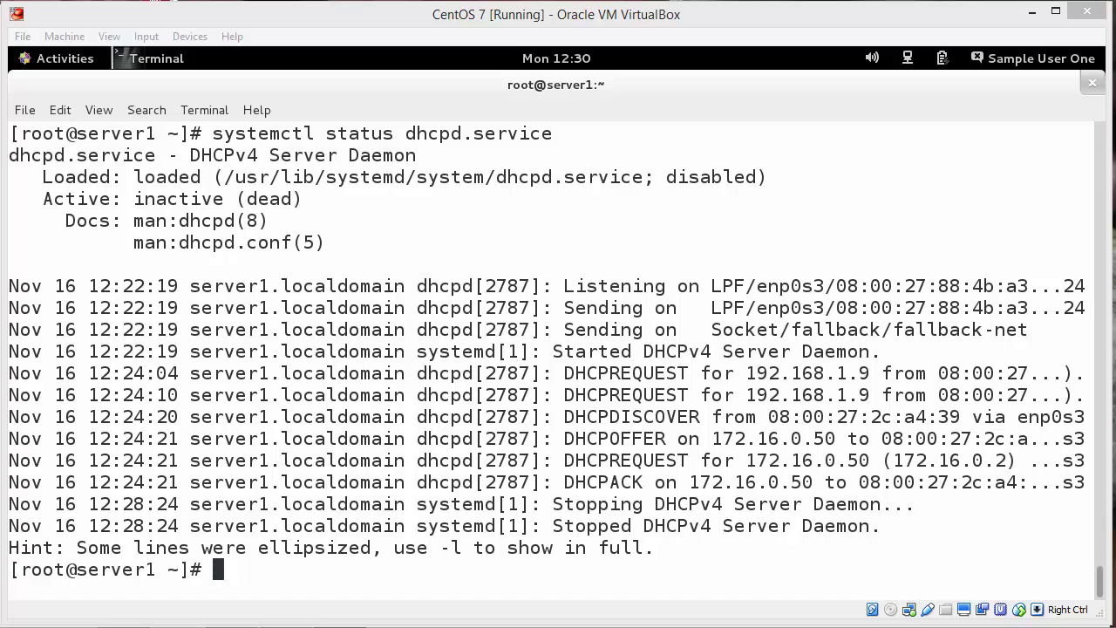
left_click(652, 371)
type("ro")
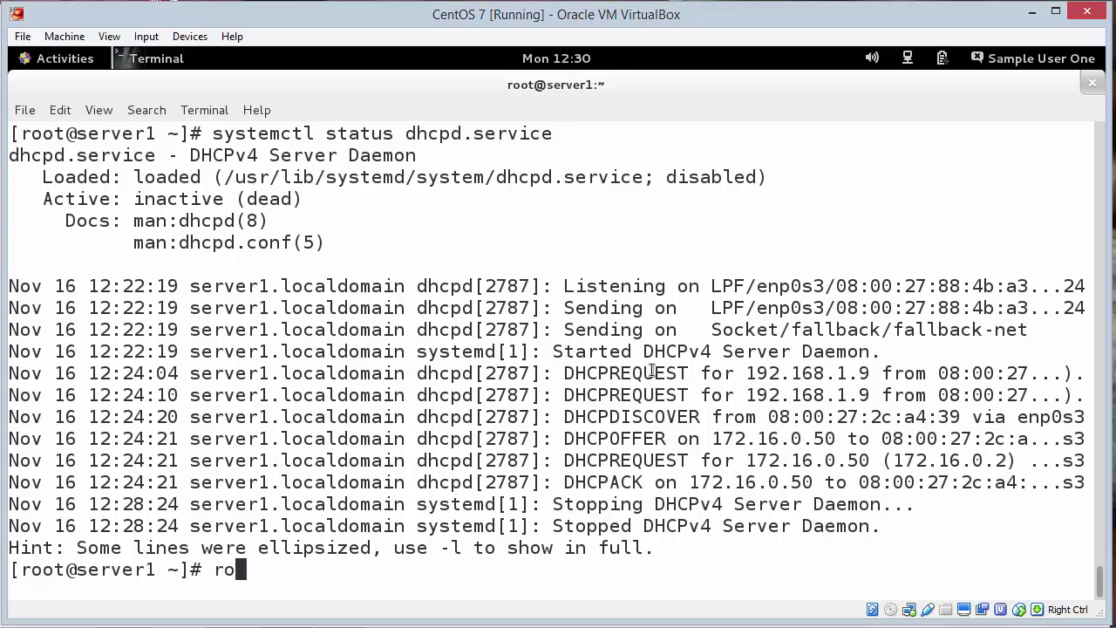
type("ute")
key("Return")
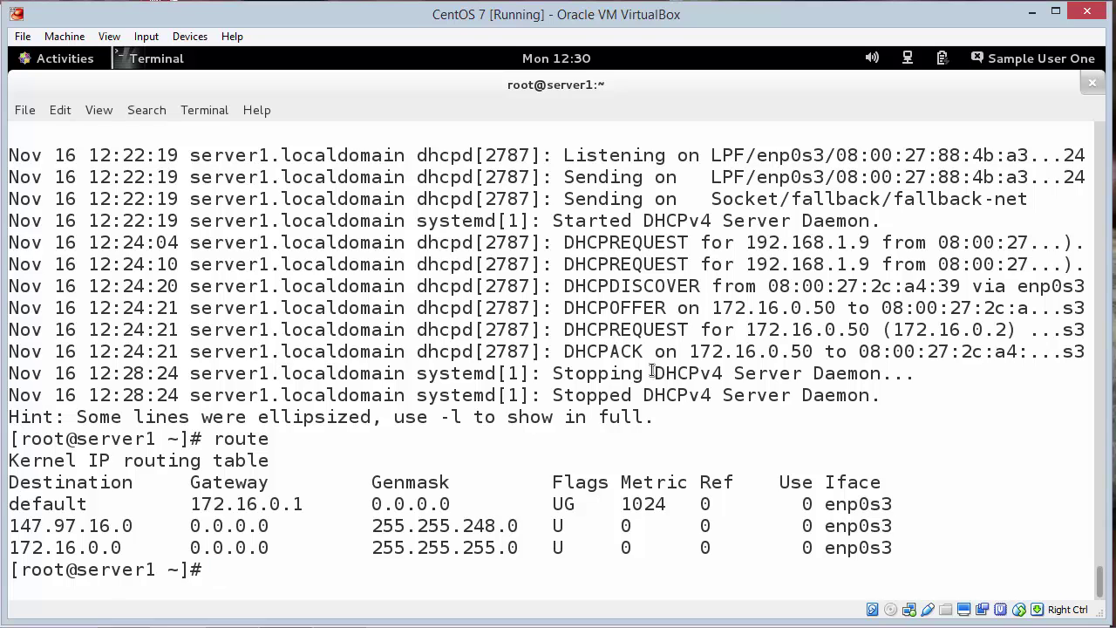
type("clear")
key("Return")
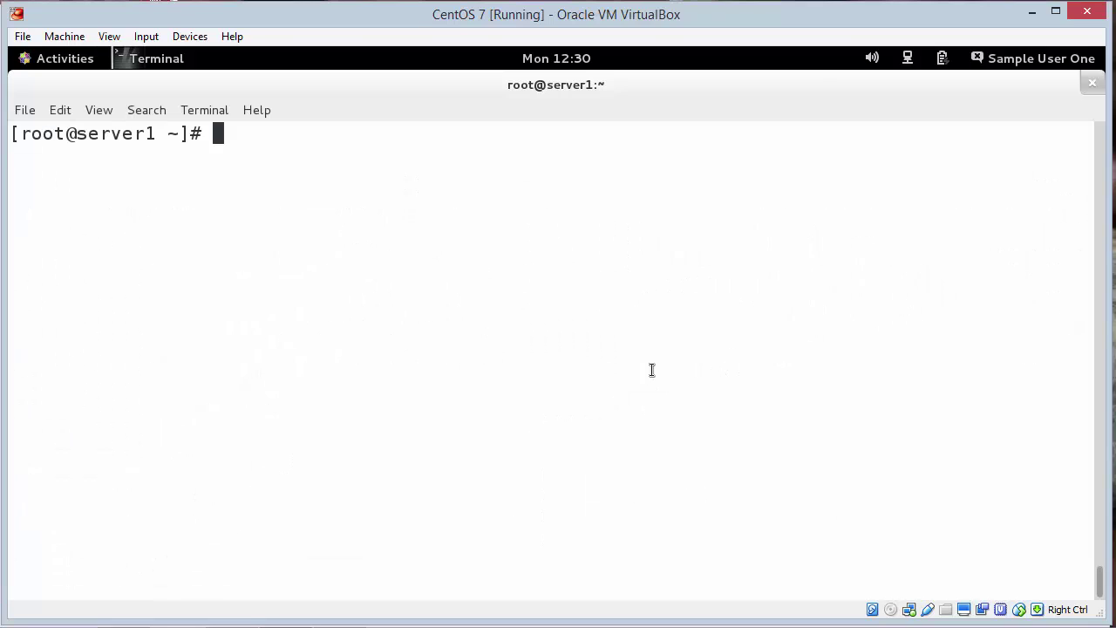
Step: Open /etc/sysconfig/network-scripts/ifcfg-enp0s3 in vi
type("vi /etc/s")
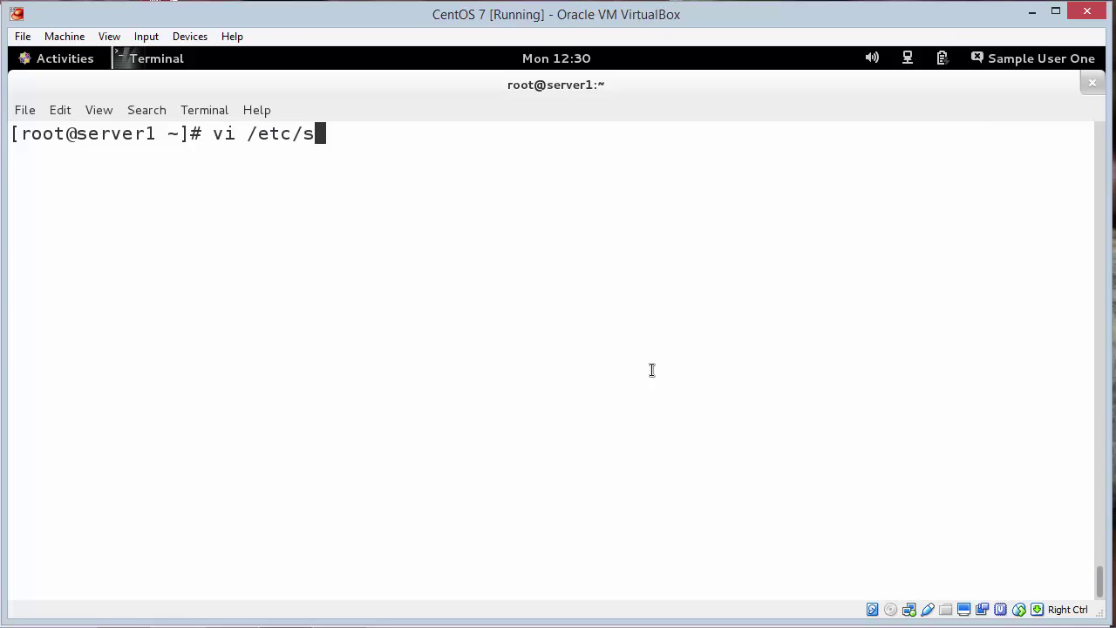
type("ysco")
key("Tab")
type("networks")
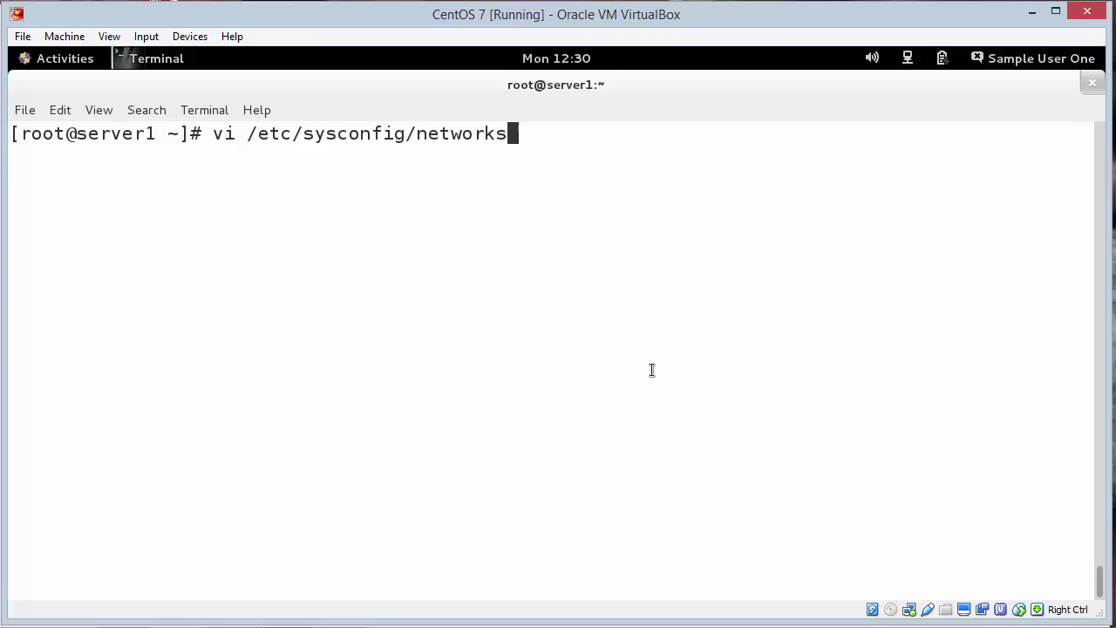
key("BackSpace")
type("-s")
key("Tab")
type("ifc")
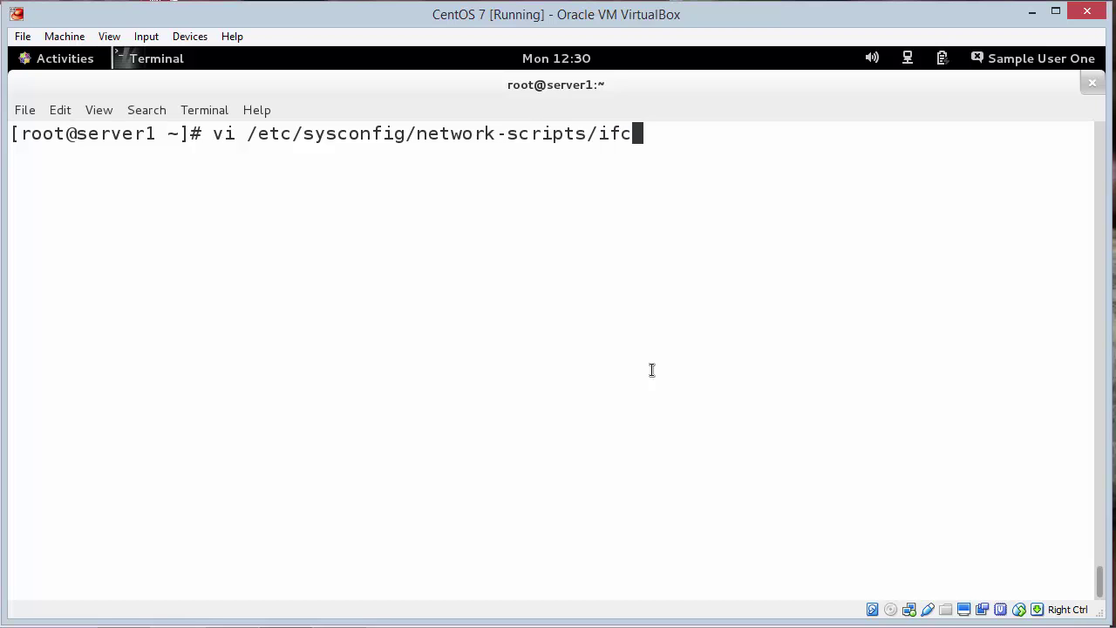
key("Tab")
type("e")
key("Tab")
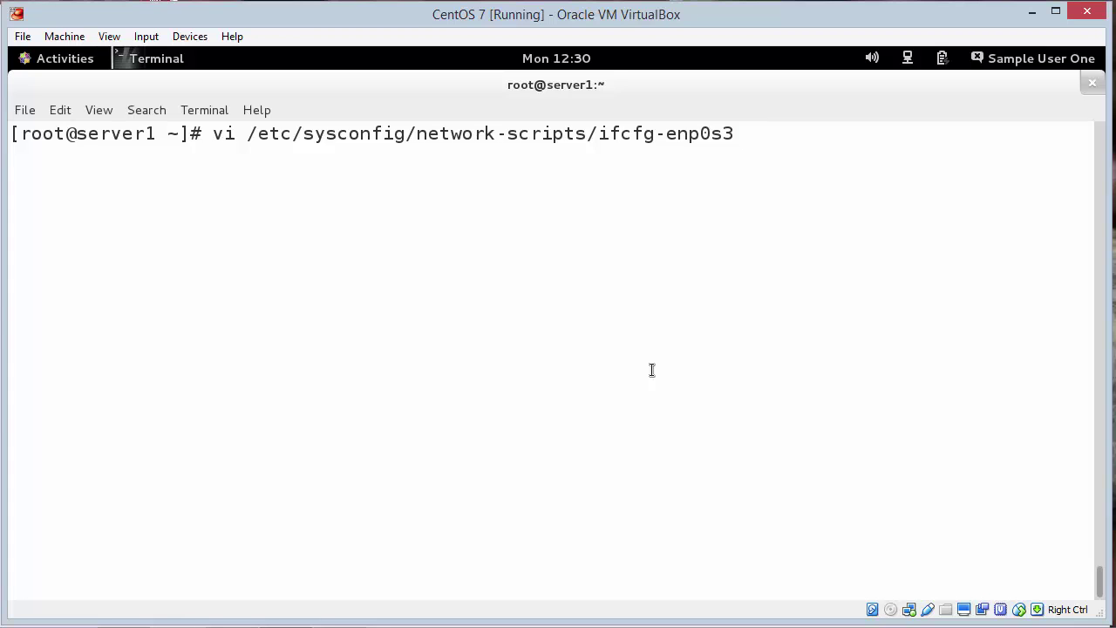
key("Return")
Step: Delete the IPADDR0, PREFIX0, GATEWAY0 and DNS1 lines from ifcfg-enp0s3
key("Down")
key("Down")
key("Down")
key("Down")
key("Down")
key("Down")
key("Down")
key("Down")
key("Down")
key("Down")
key("Down")
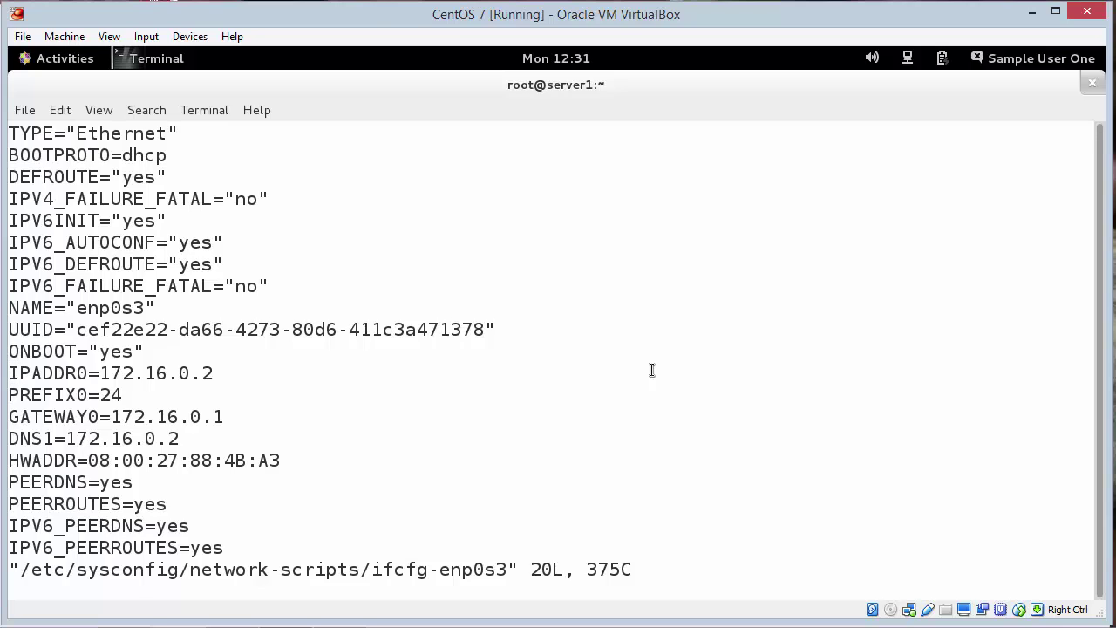
key("d")
key("d")
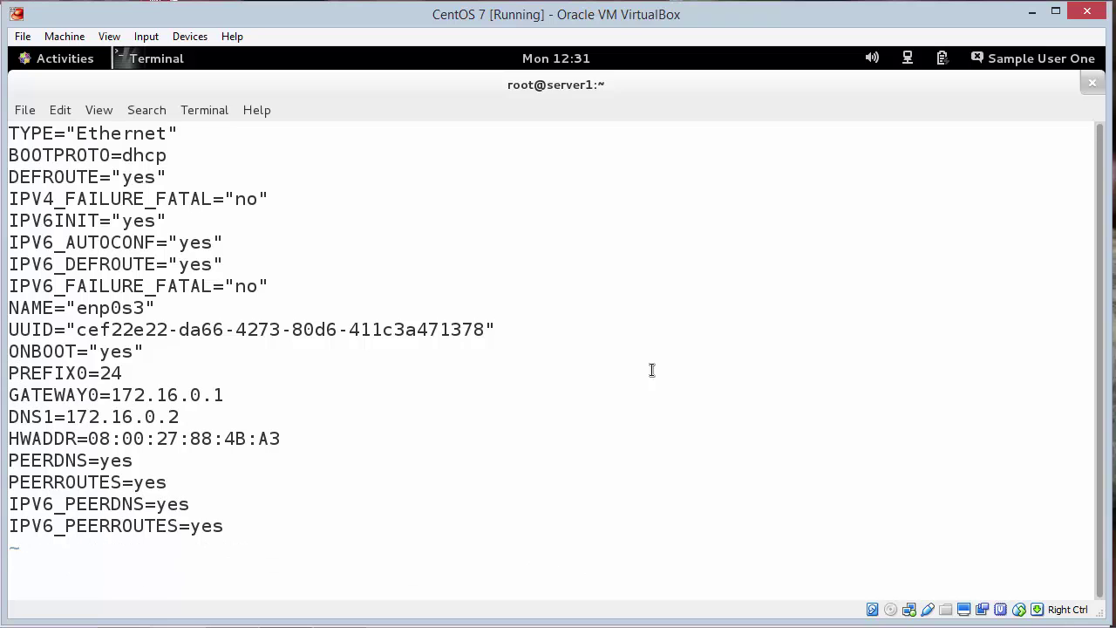
key("d")
key("d")
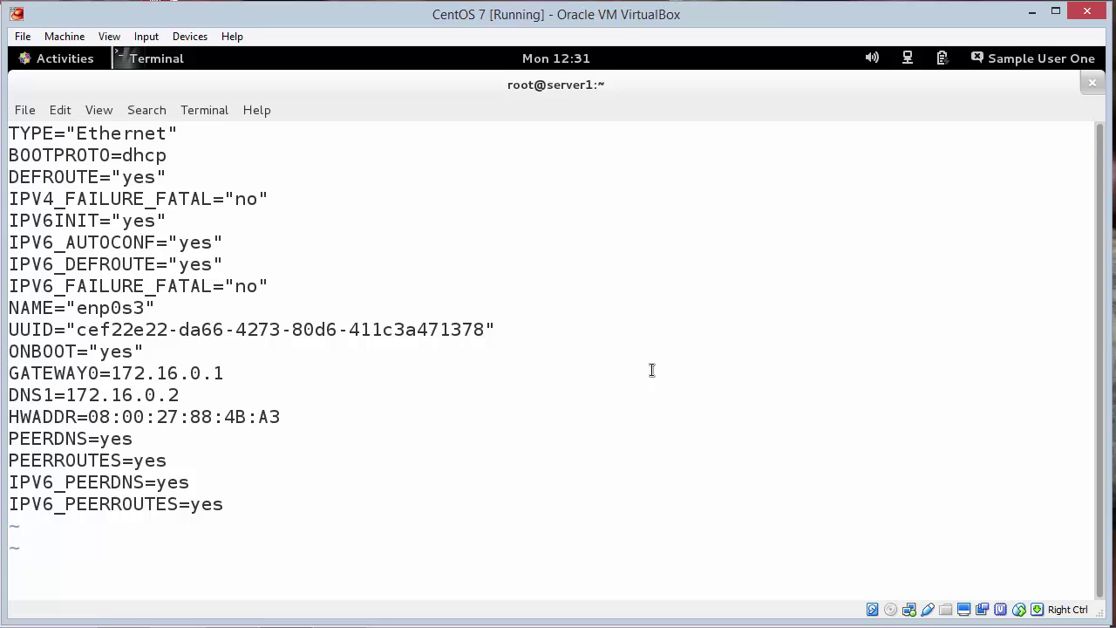
key("d")
key("d")
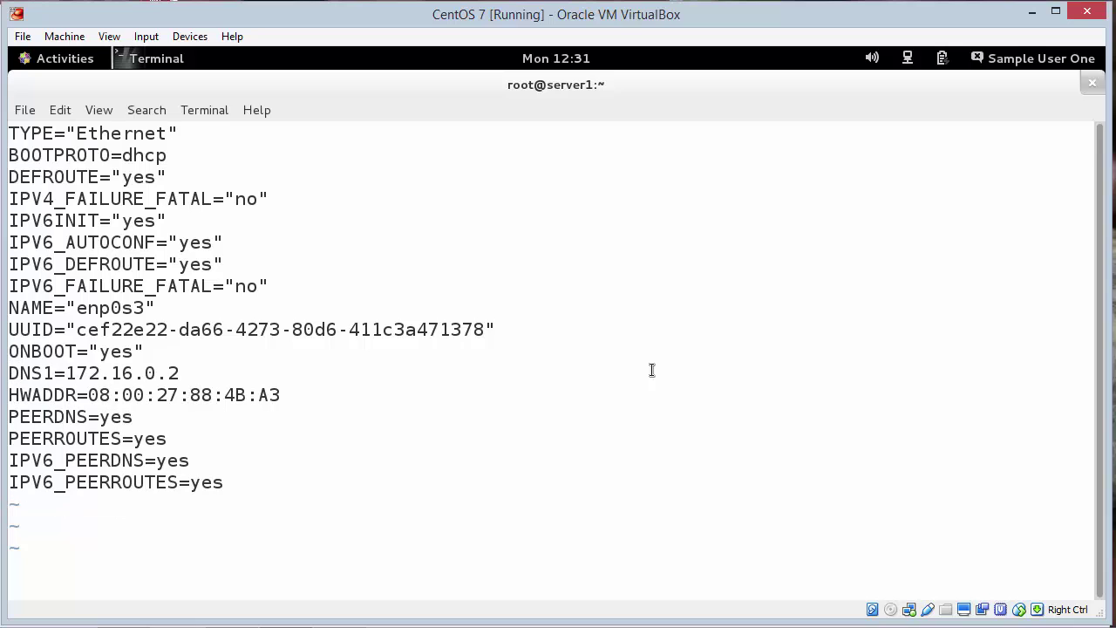
key("d")
key("d")
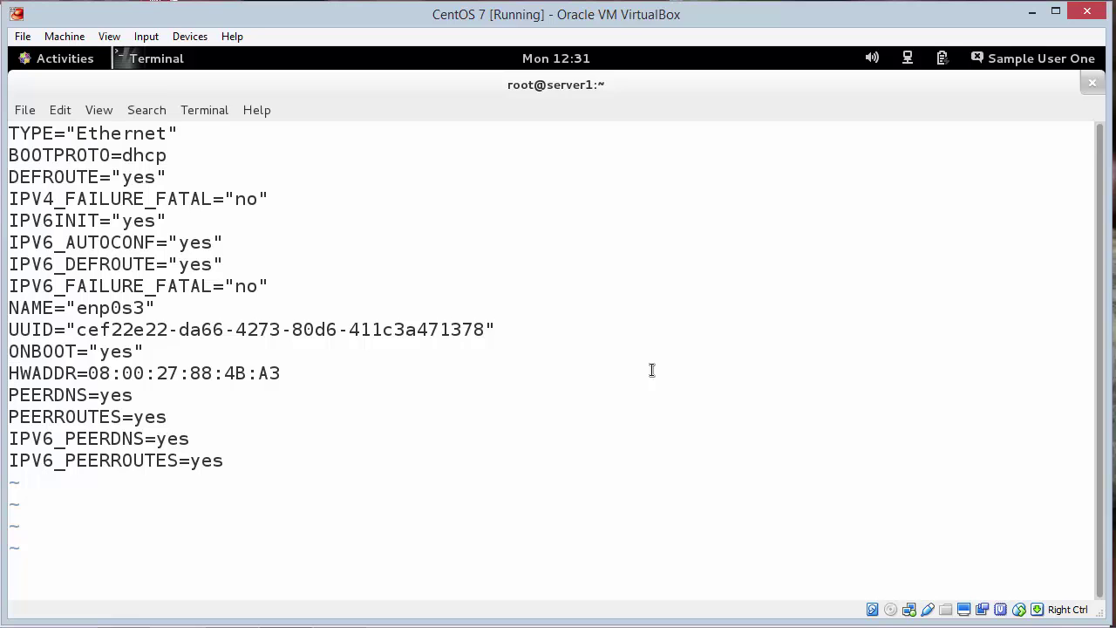
Step: Save the file and exit vi with :wq
type(":q!")
key("BackSpace")
key("BackSpace")
type("wq")
key("Return")
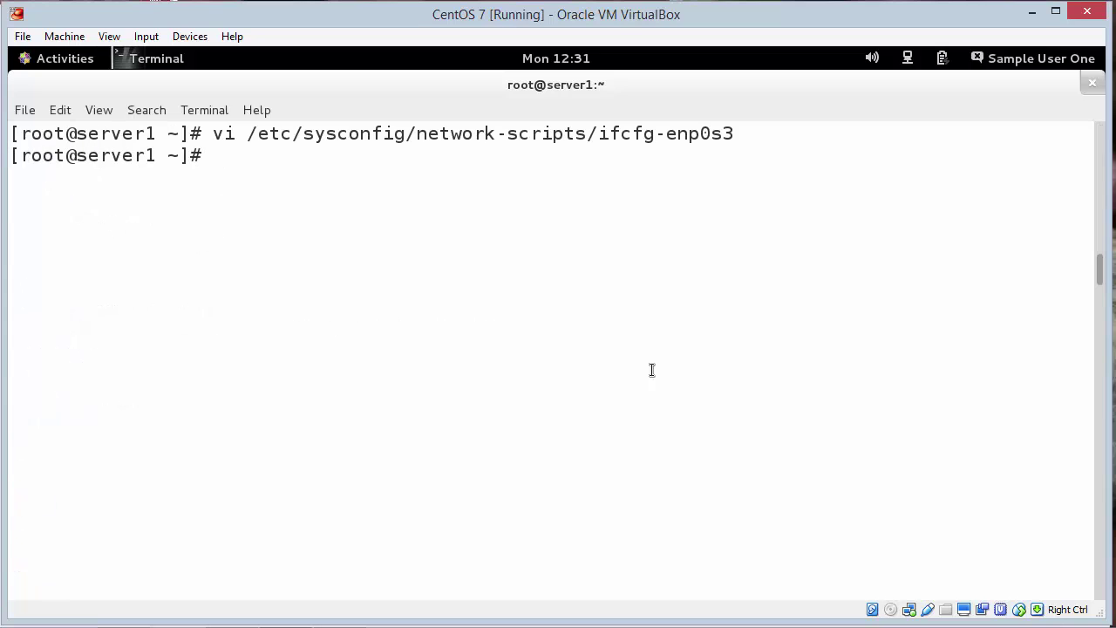
Step: Run systemctl restart network, then route to see default gateway 147.97.16.1 via enp0s3
type("systemctl restart network")
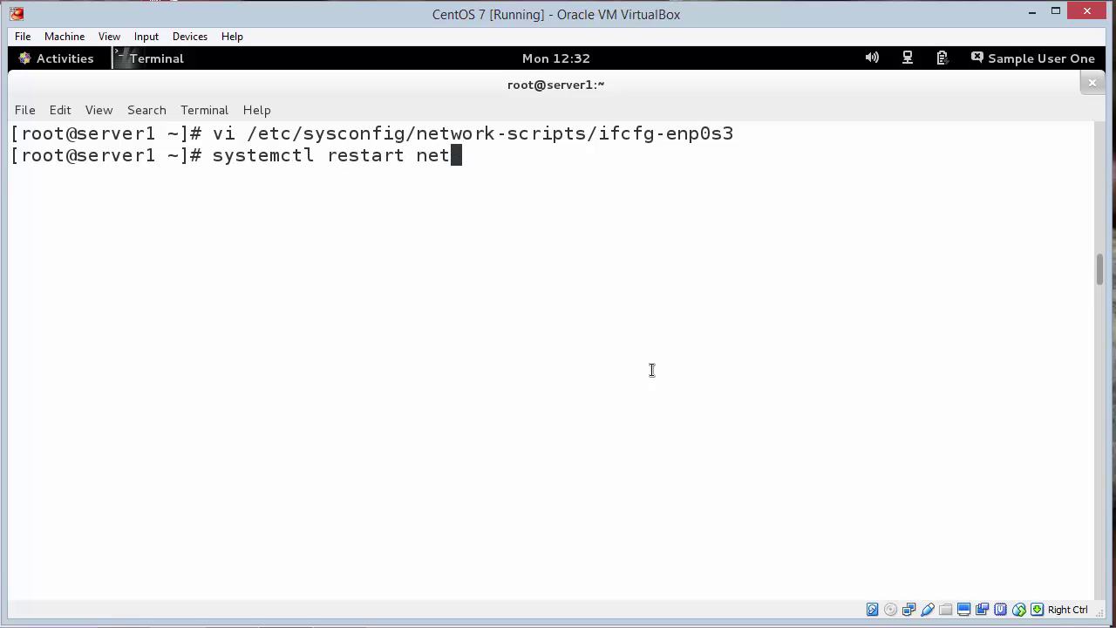
key("Return")
type("route")
key("Return")
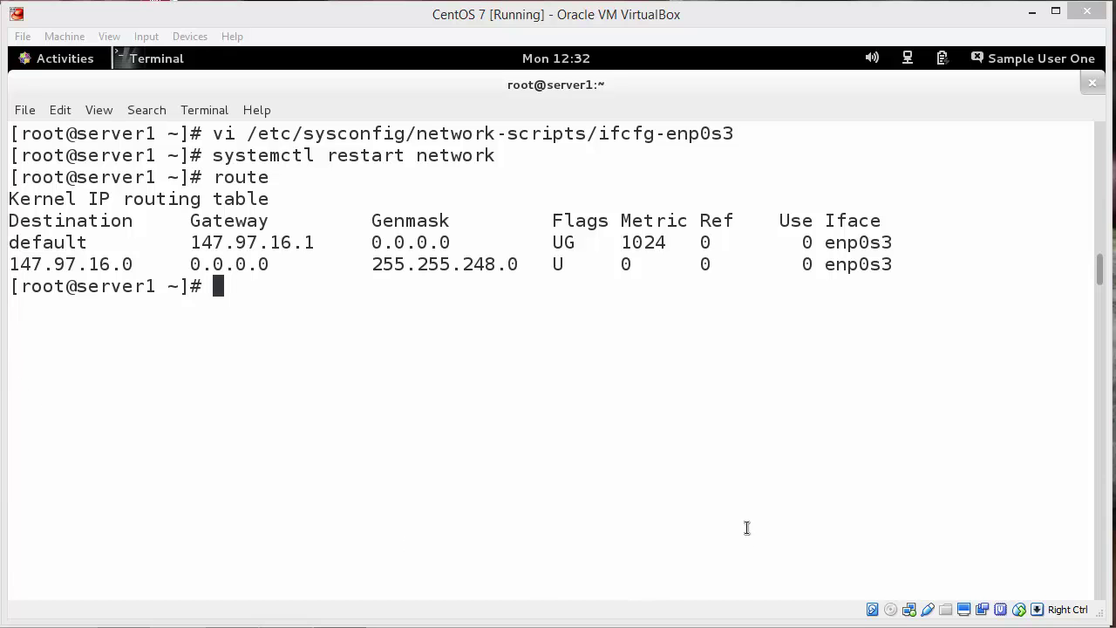
Step: On Ubuntu 14, run ifdown and ifup eth0 to get 147.97.18.49, then clear the terminal
mouse_move(301, 623)
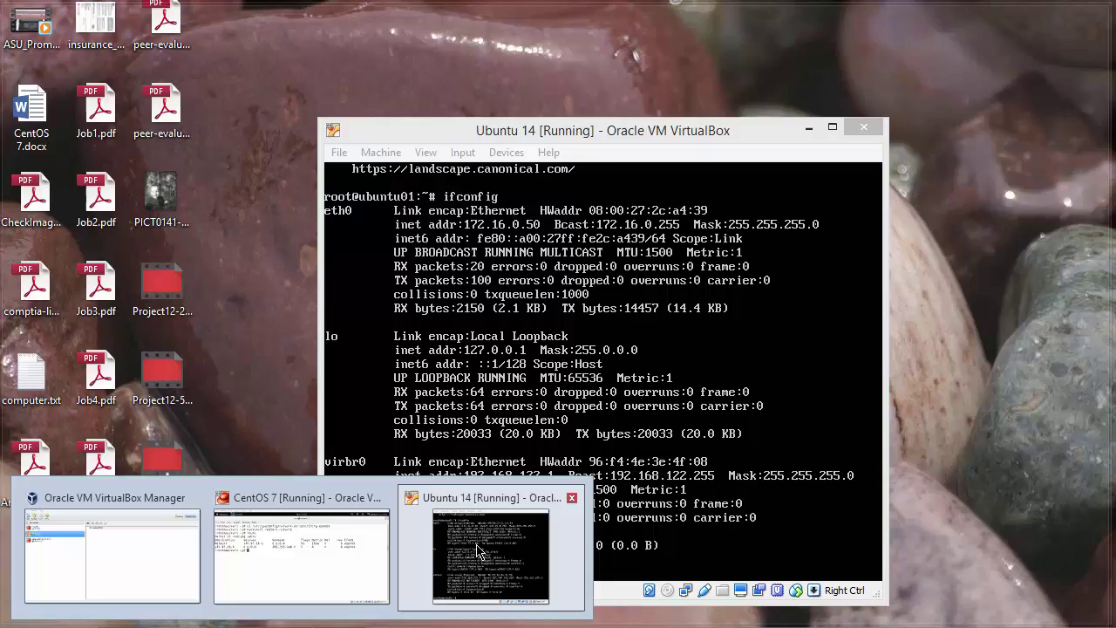
left_click(428, 593)
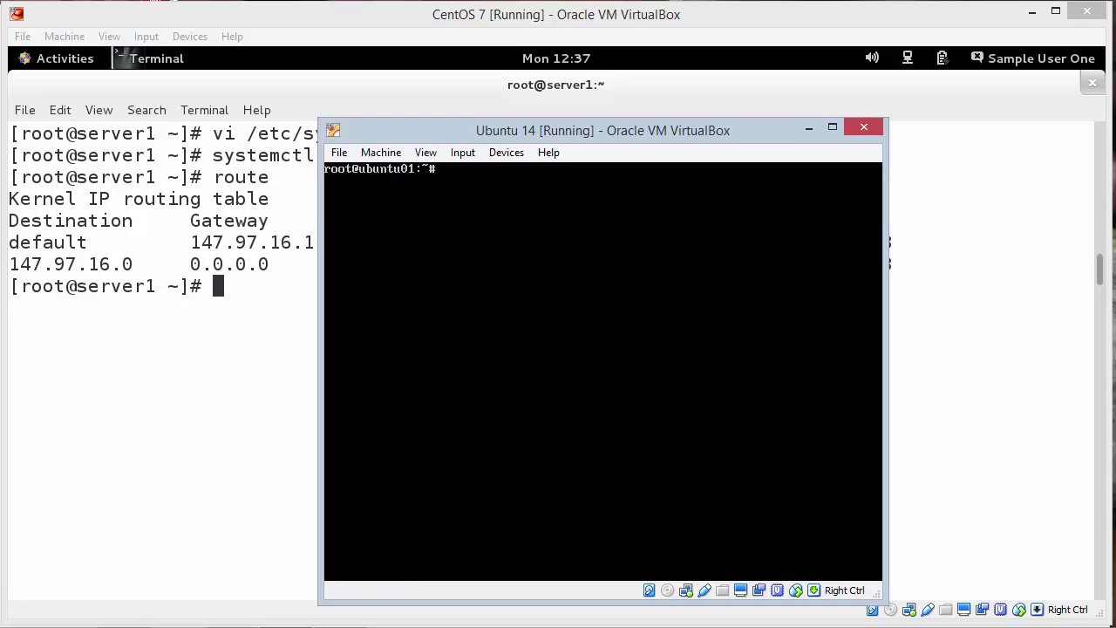
type("ifdown eth0")
key("Return")
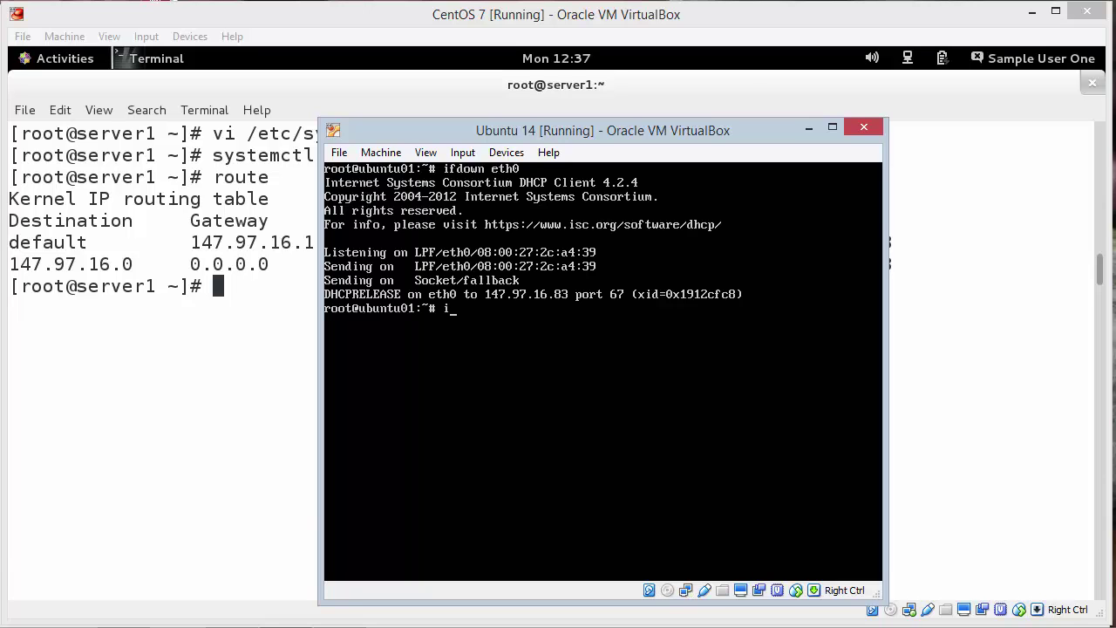
type("ifup eth0")
key("Return")
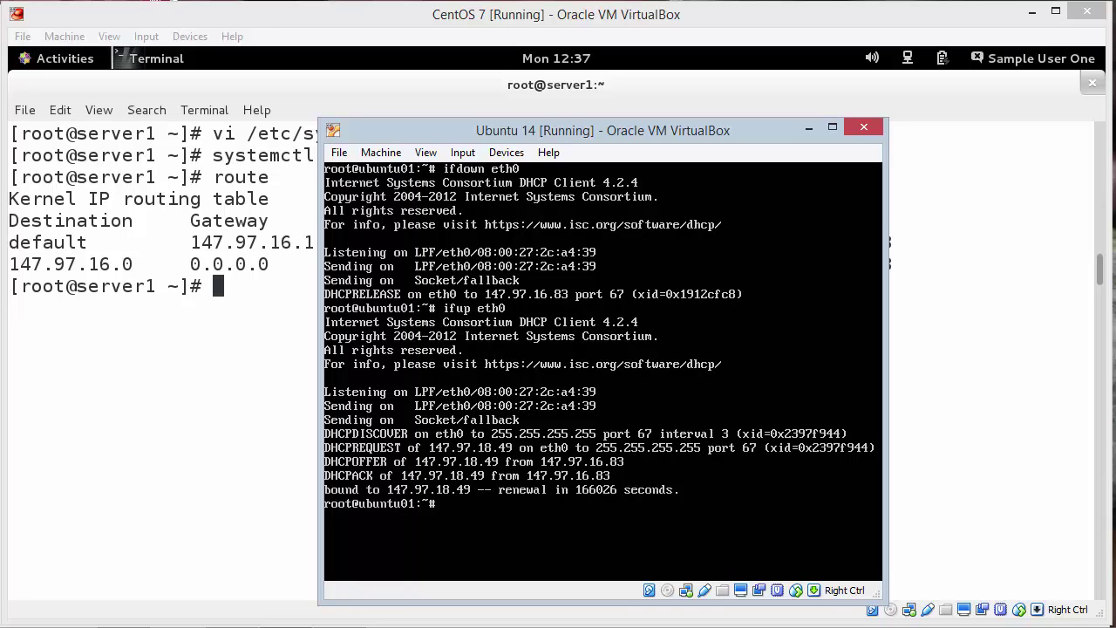
type("clear")
key("Return")
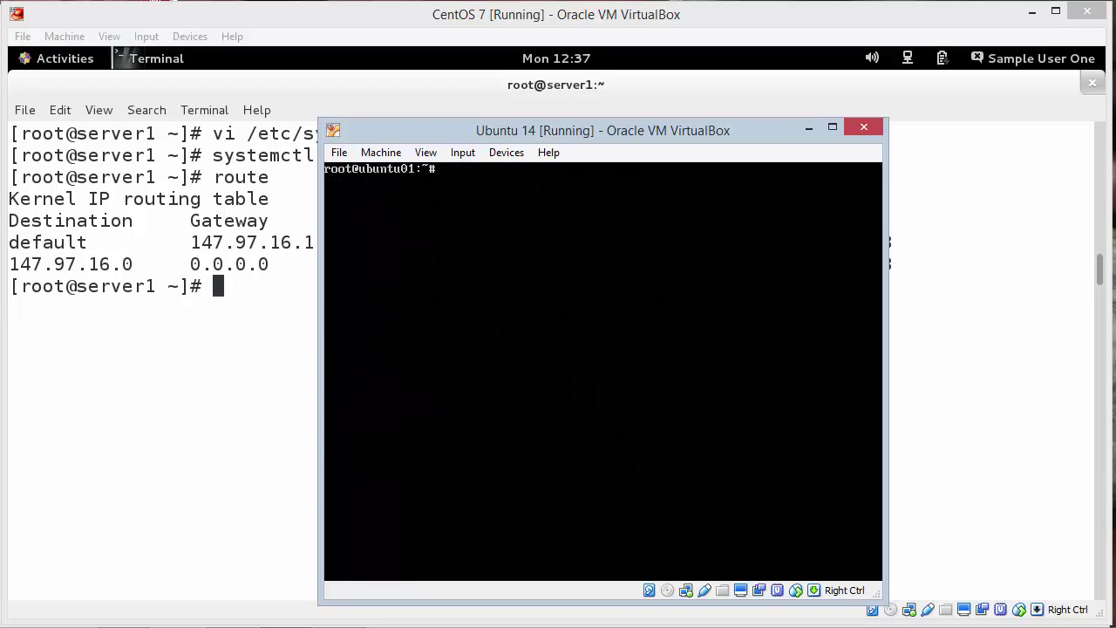
Step: Install the ntp package with apt-get install ntp, confirming with y, then clear the console
type("apt-get install ntp")
key("Return")
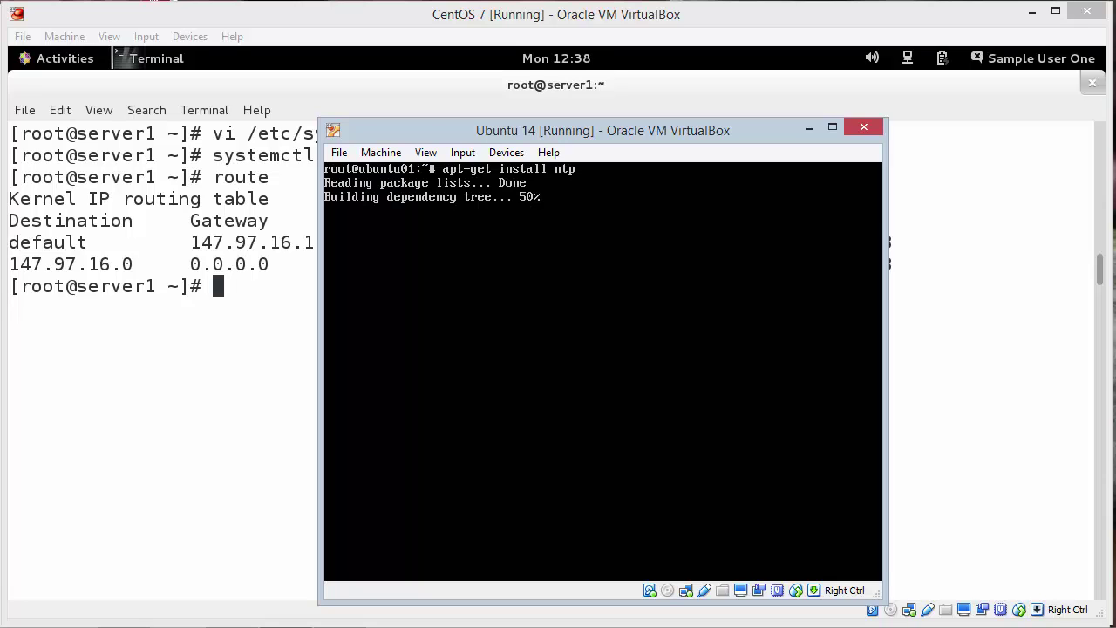
type("y")
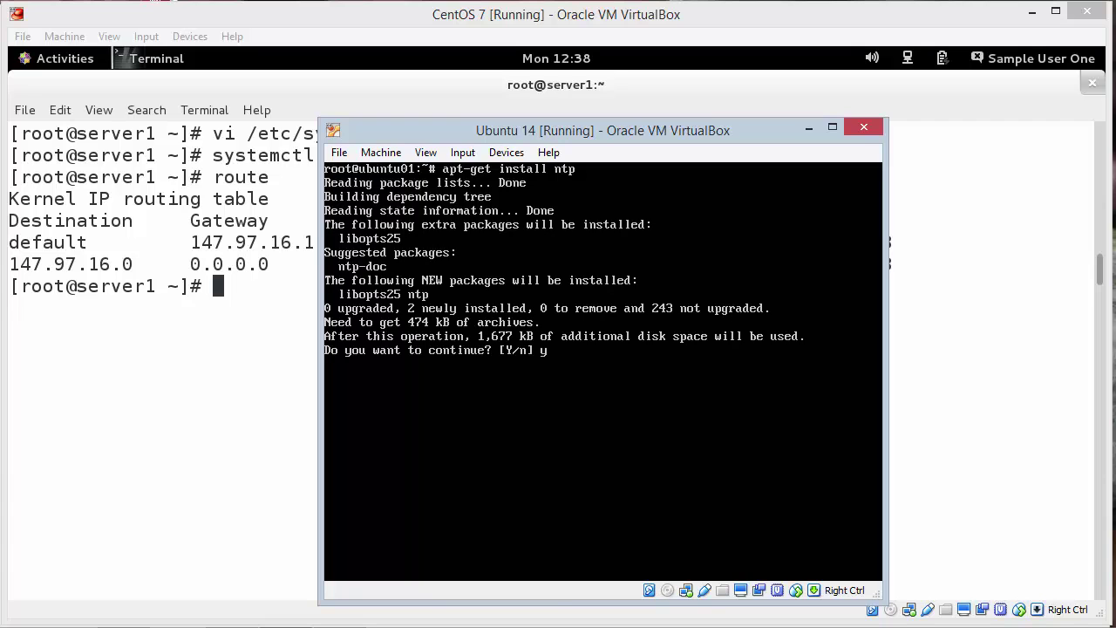
key("Return")
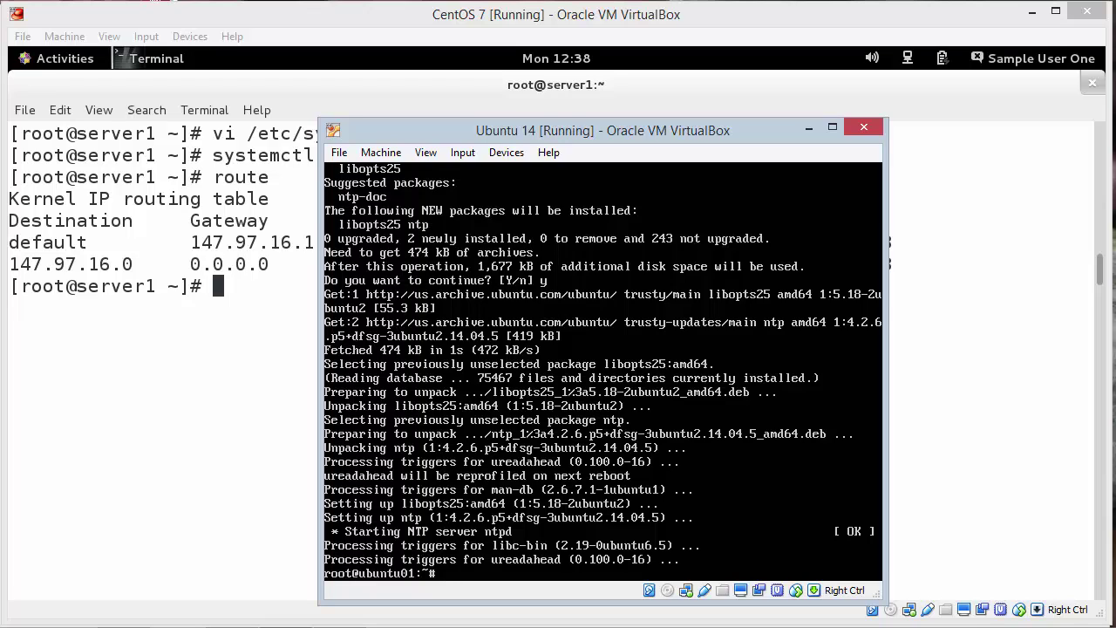
type("ear")
key("Return")
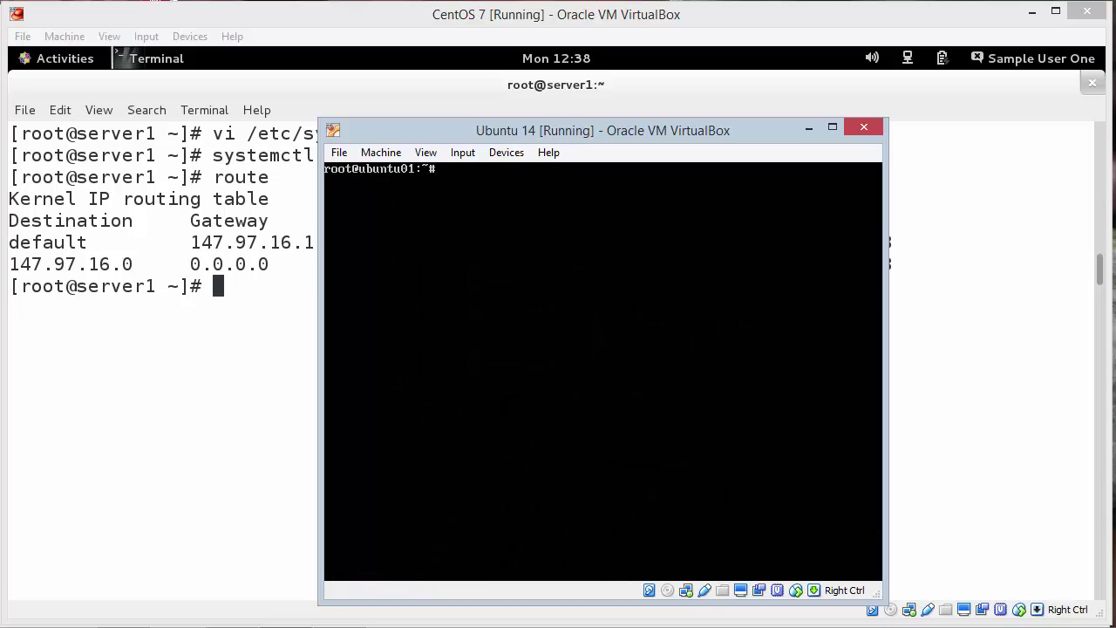
Step: Check whether the ntpd process is running with ps -ef | grep ntpd
type("ps -ef")
type("| grep ntpd")
key("Return")
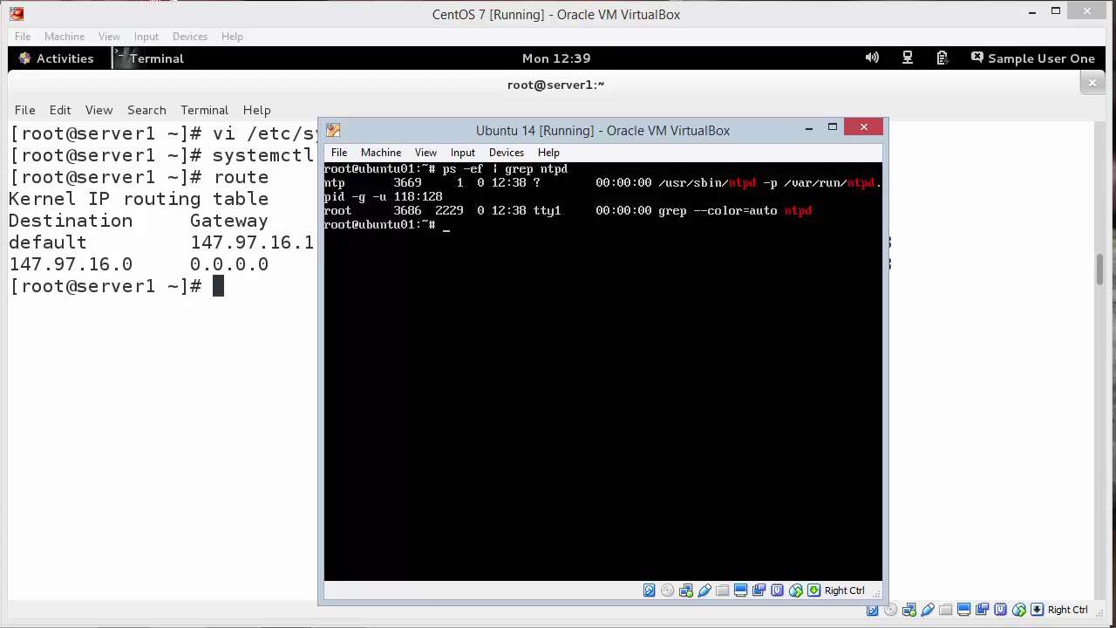
Step: Stop the NTP service and enter ntpdate -u 0.ubuntu.pool.ntp.org for a one-time sync
type("service stop")
key("BackSpace")
key("BackSpace")
key("BackSpace")
key("BackSpace")
type("ntp stop")
key("Return")
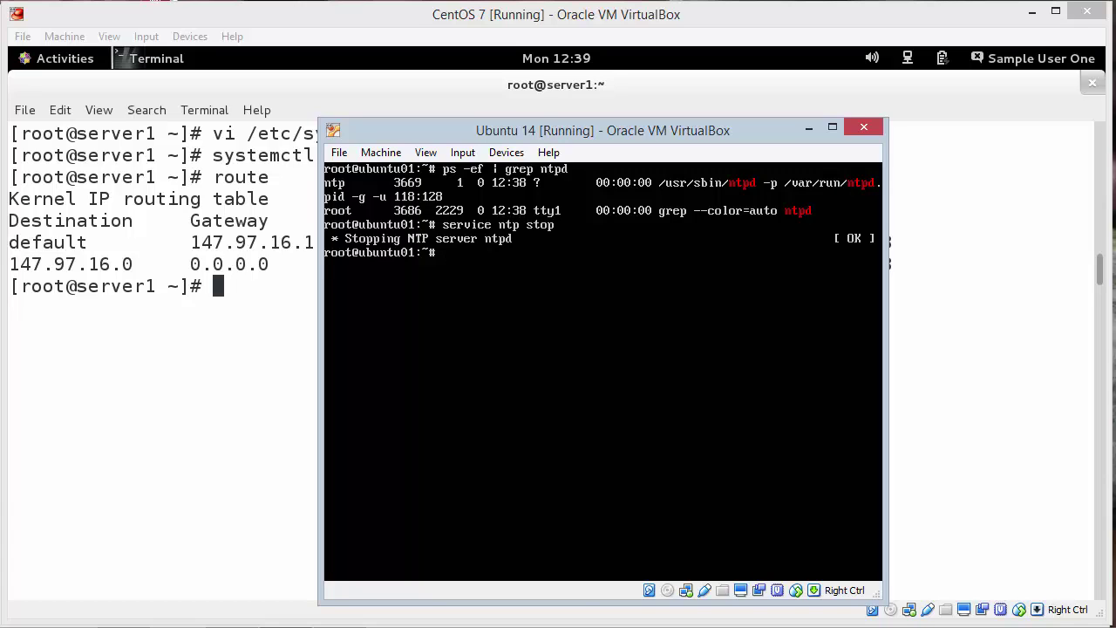
type("ntpdate -u 0.ubuntu.poo")
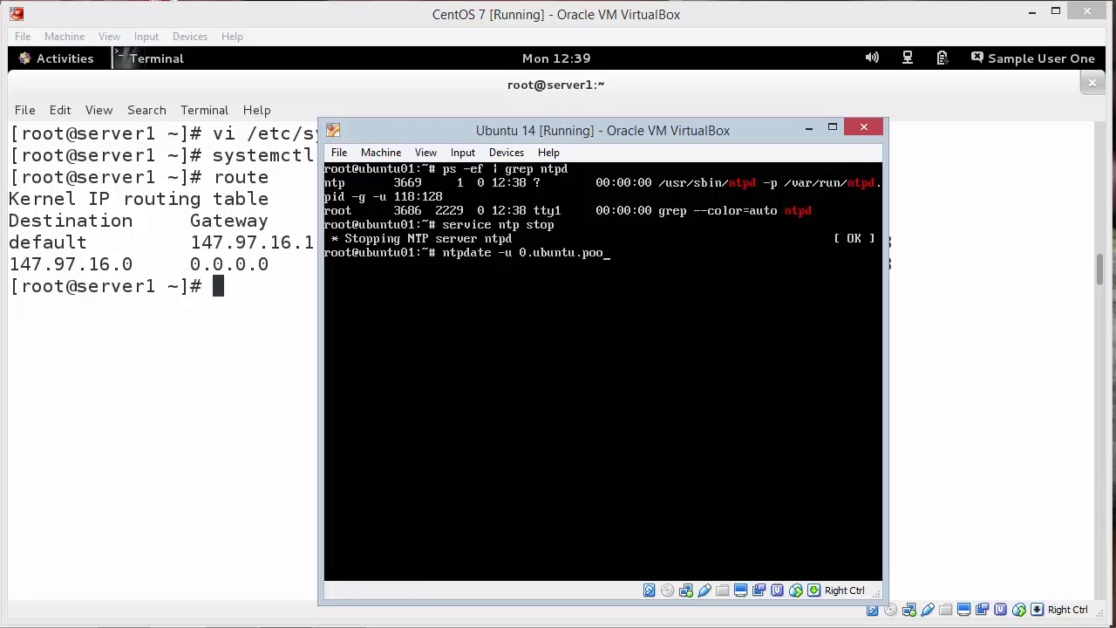
type("l.ntp.org")
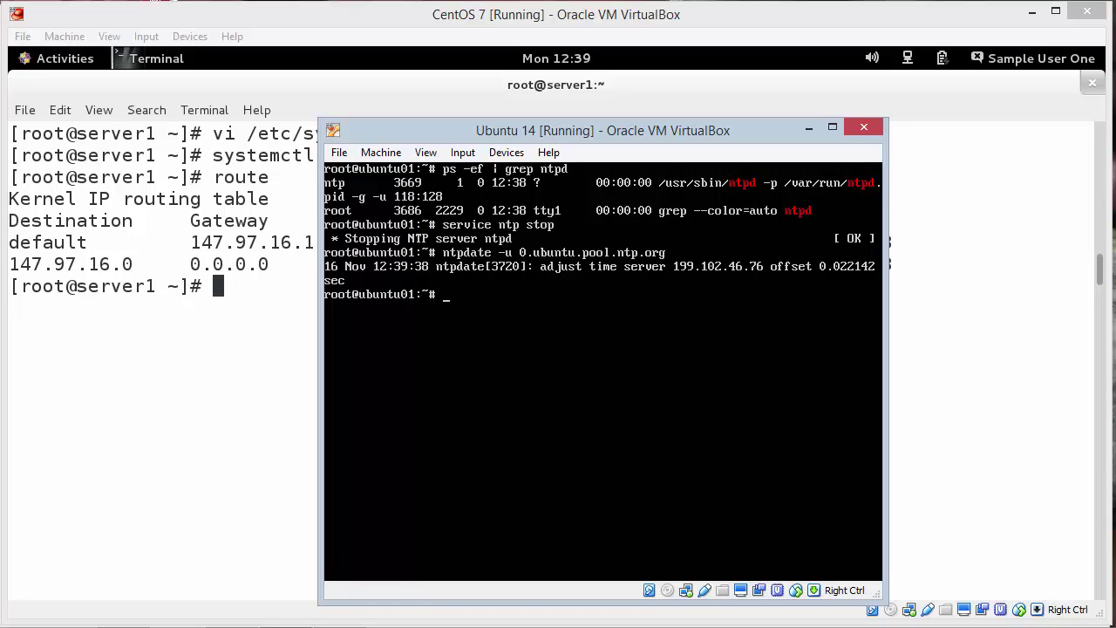
Step: Start the NTP service again with service ntp start
type("service st")
type("art")
key("BackSpace")
key("BackSpace")
key("BackSpace")
type("ntp start")
key("Return")
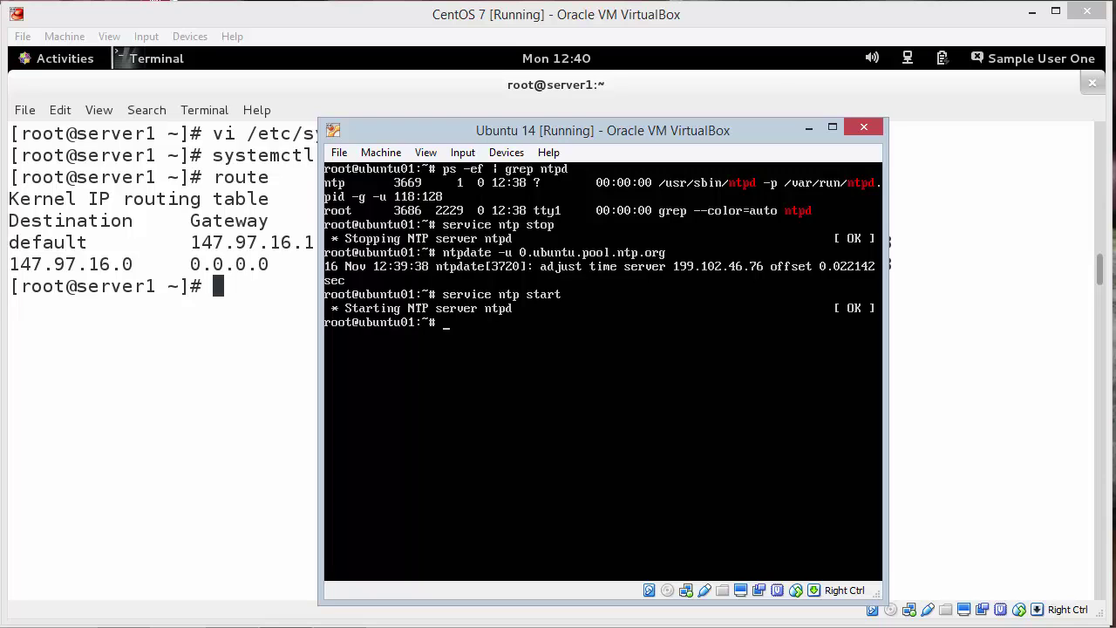
Step: List the NTP peers with ntpq -p, then log out to the login prompt
type("ntpq -p")
key("Return")
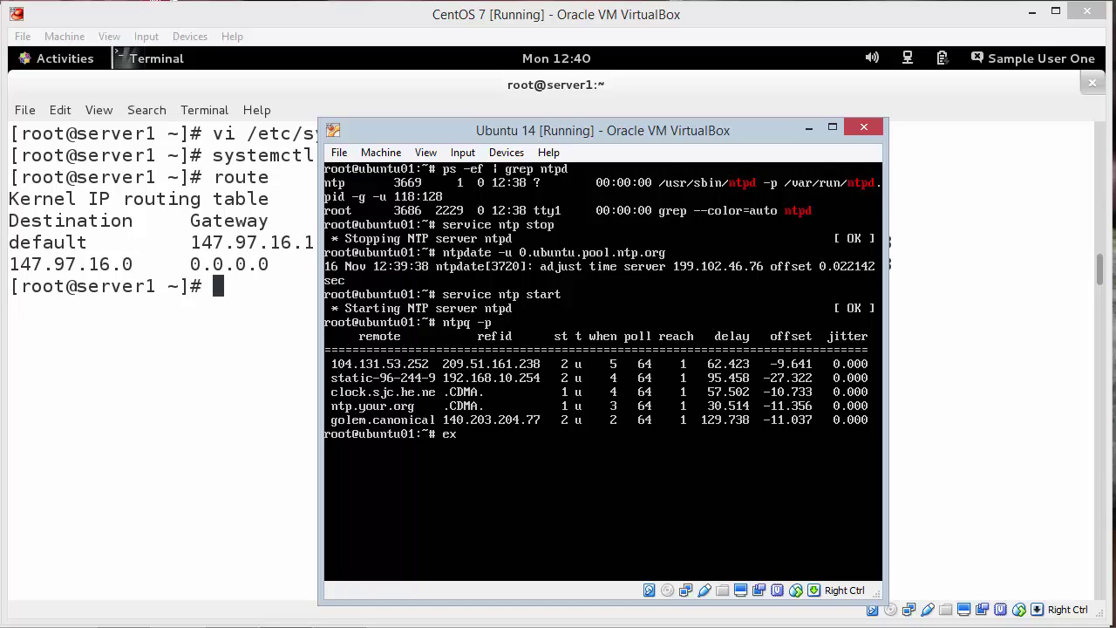
type("it")
key("Return")
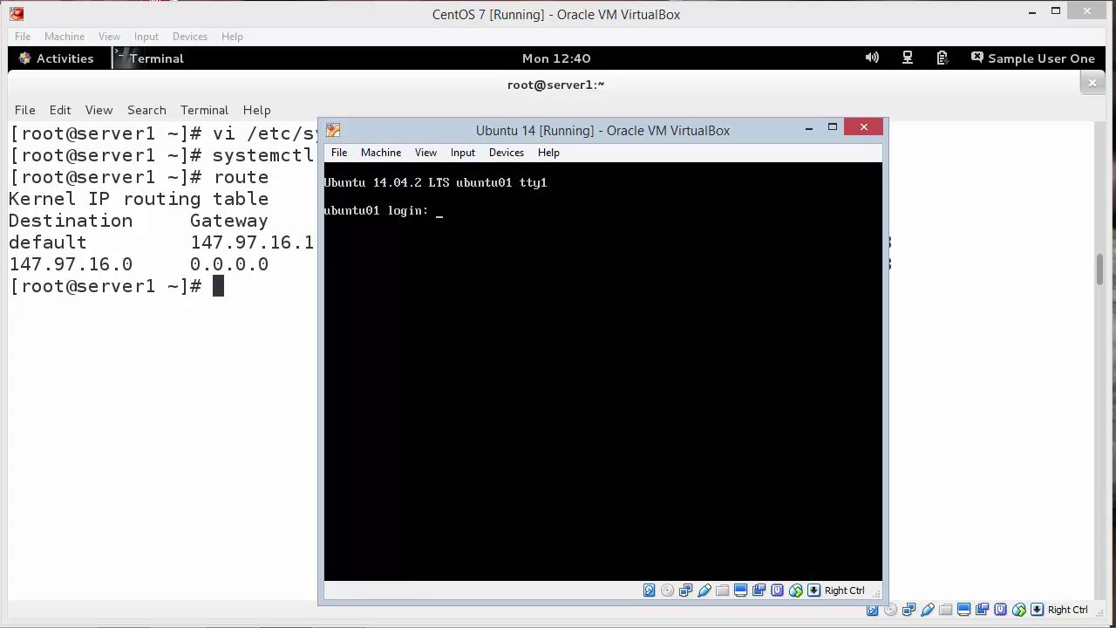
Step: View pool.ntp.org's North America zone, select 1.north-america.pool.ntp.org, then minimize Chrome
left_click(239, 452)
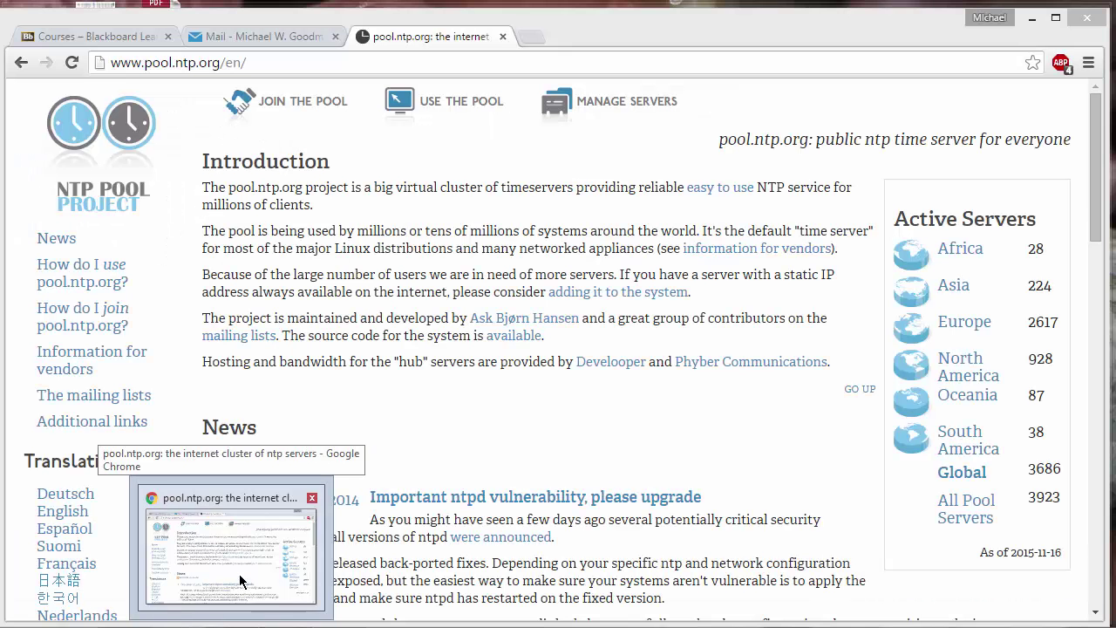
left_click(241, 577)
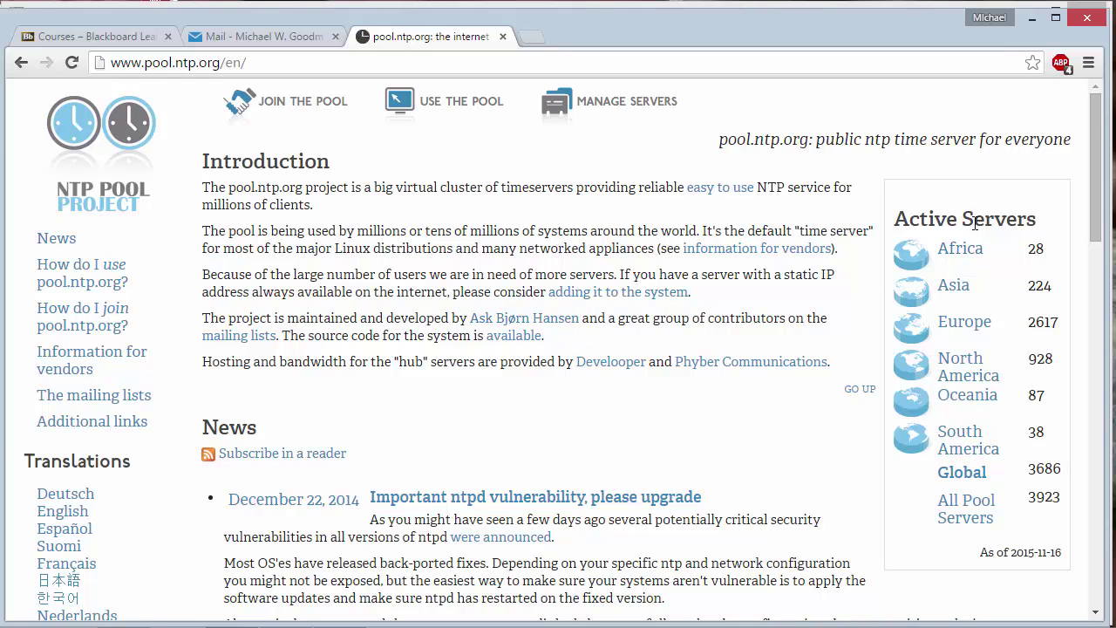
left_click(967, 373)
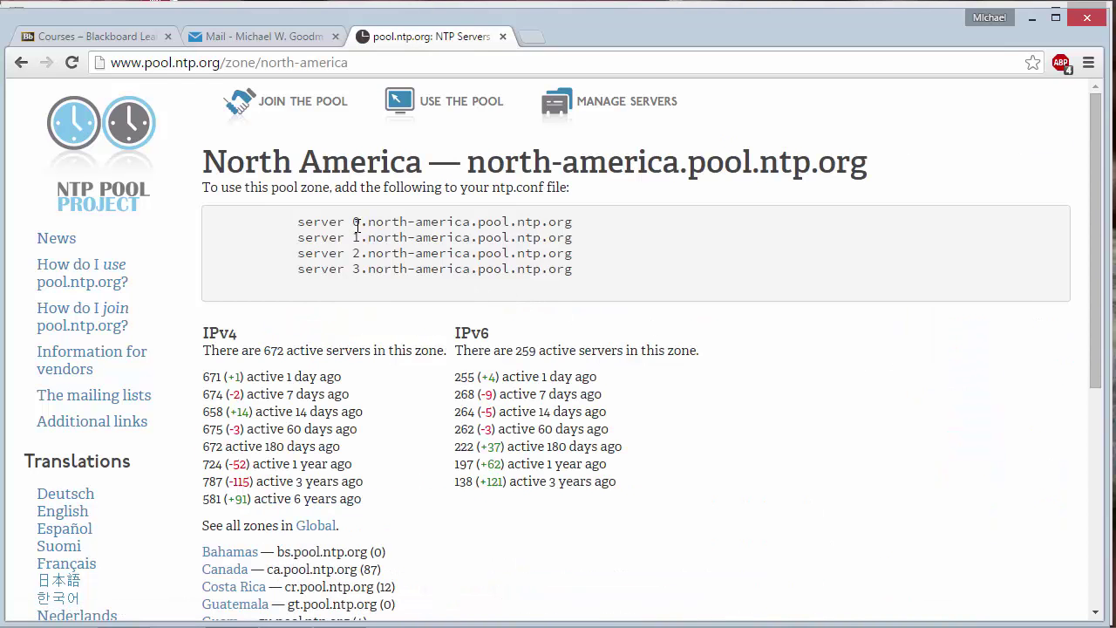
left_click_drag(352, 221, 578, 221)
left_click_drag(352, 237, 596, 245)
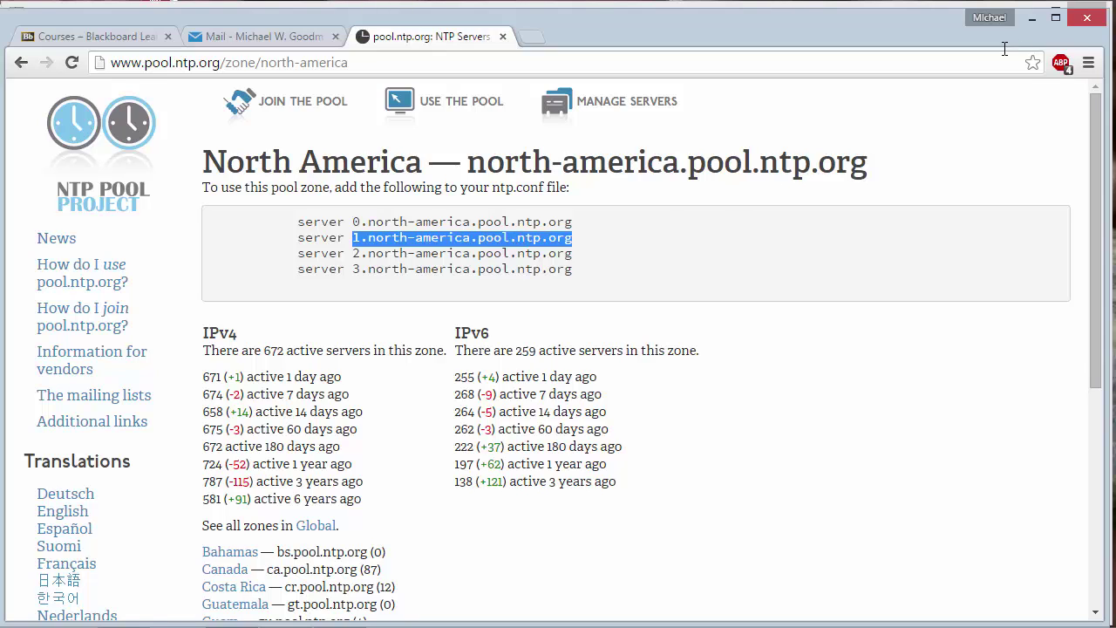
left_click(1031, 17)
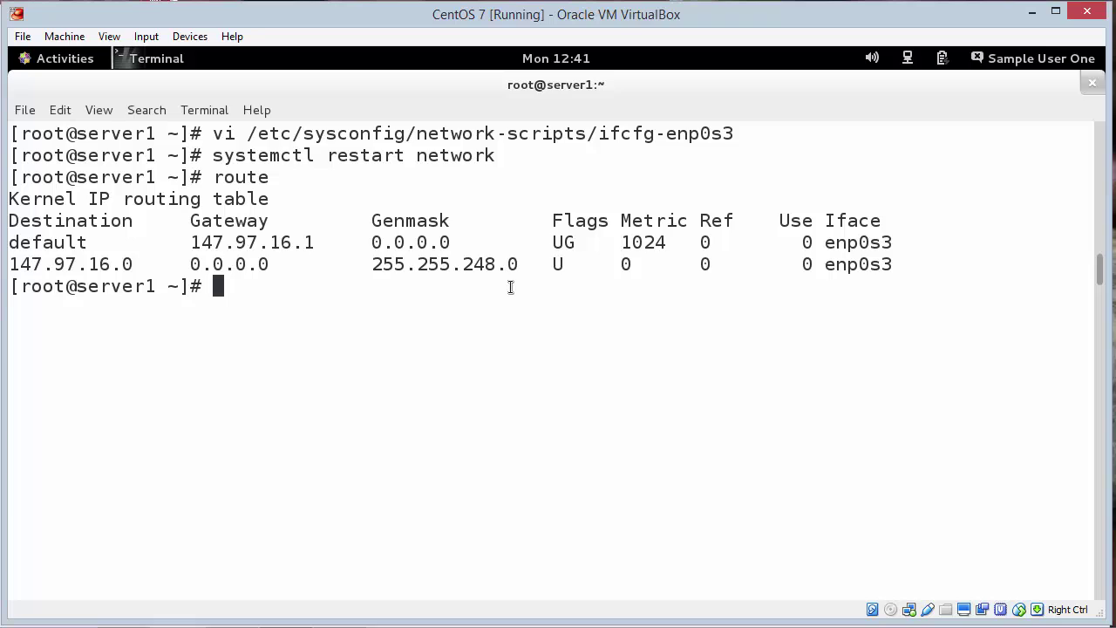
Step: Page through /etc/chrony.conf with less to the end and quit back to the prompt
type("less ")
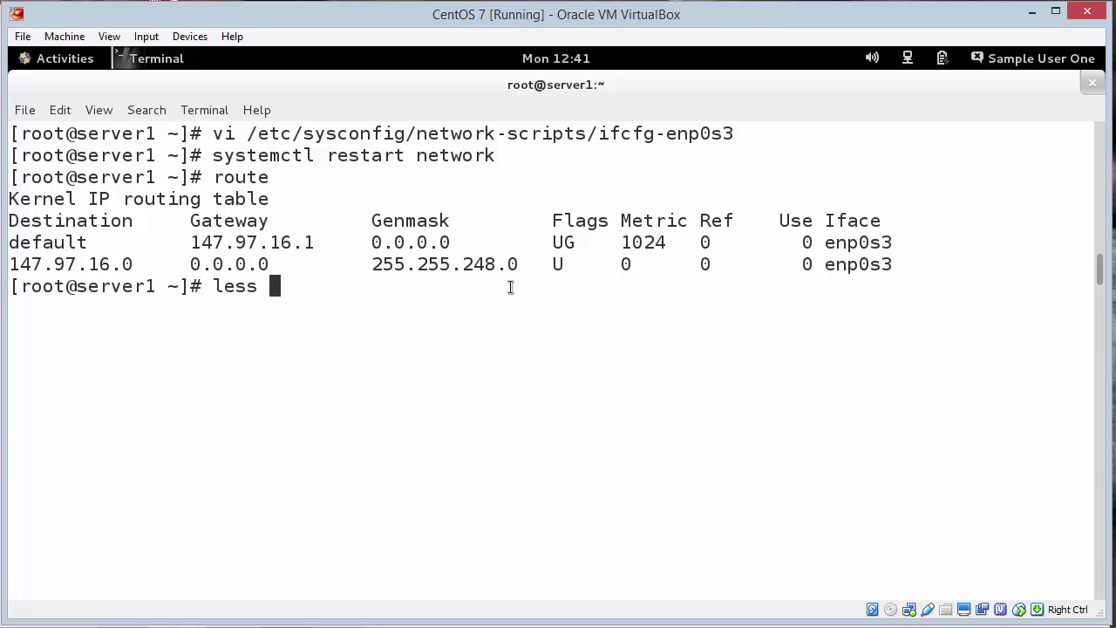
type("/etc/chr")
key("Tab")
type("c")
key("Tab")
key("Return")
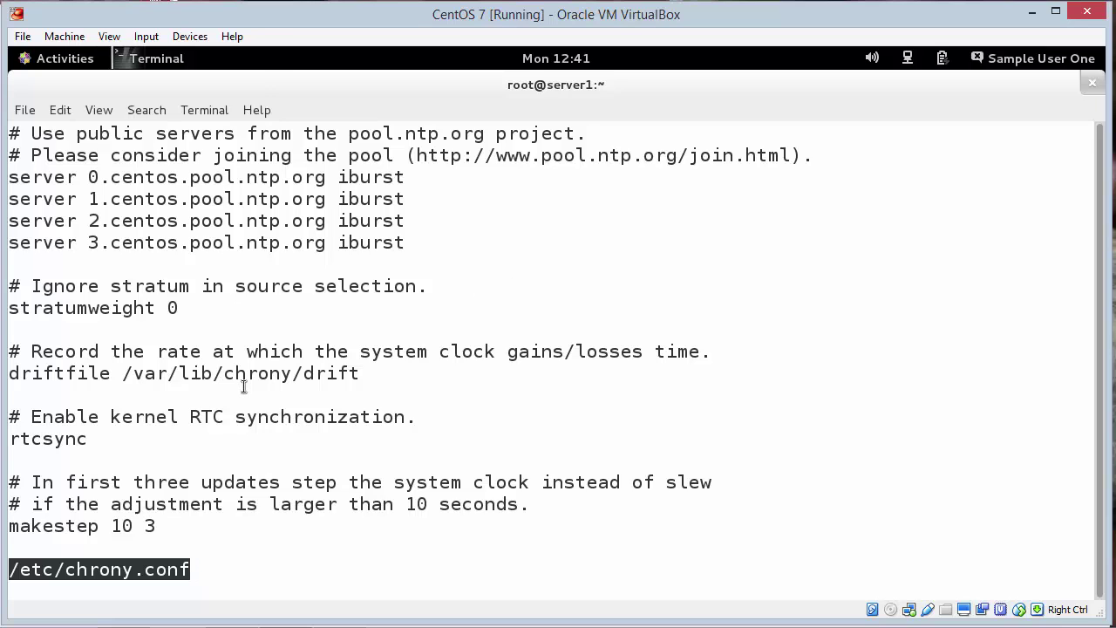
key("space")
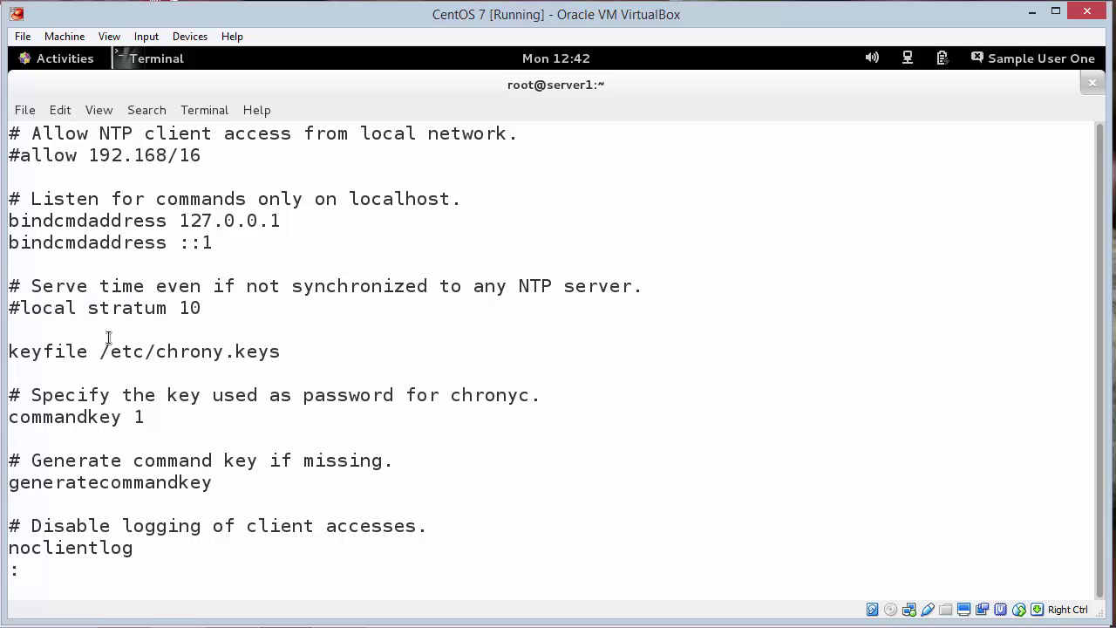
key("space")
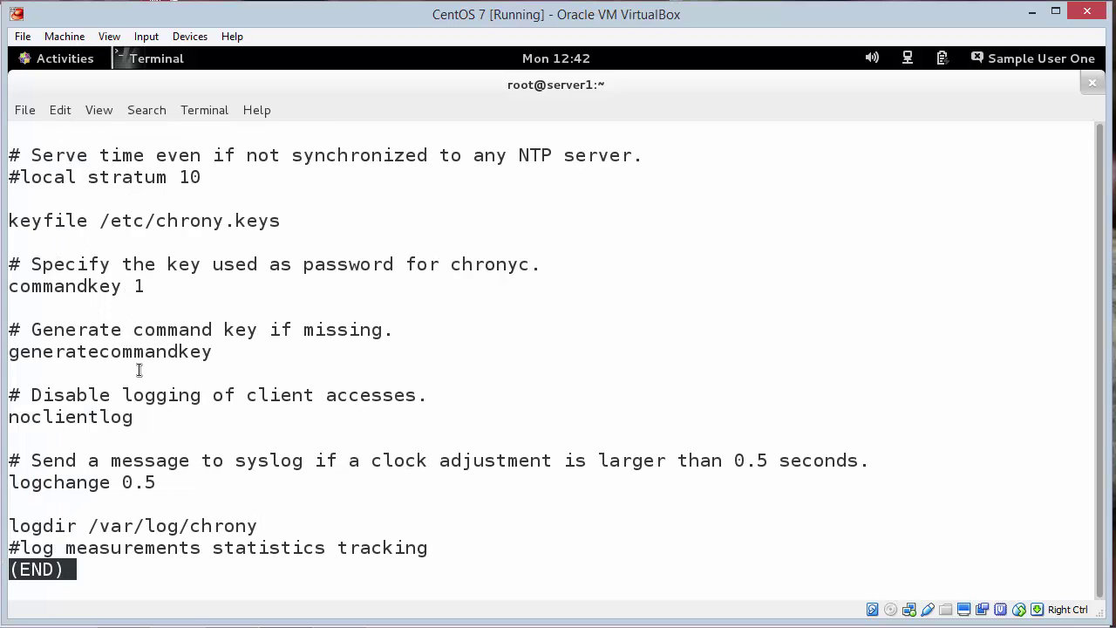
key("q")
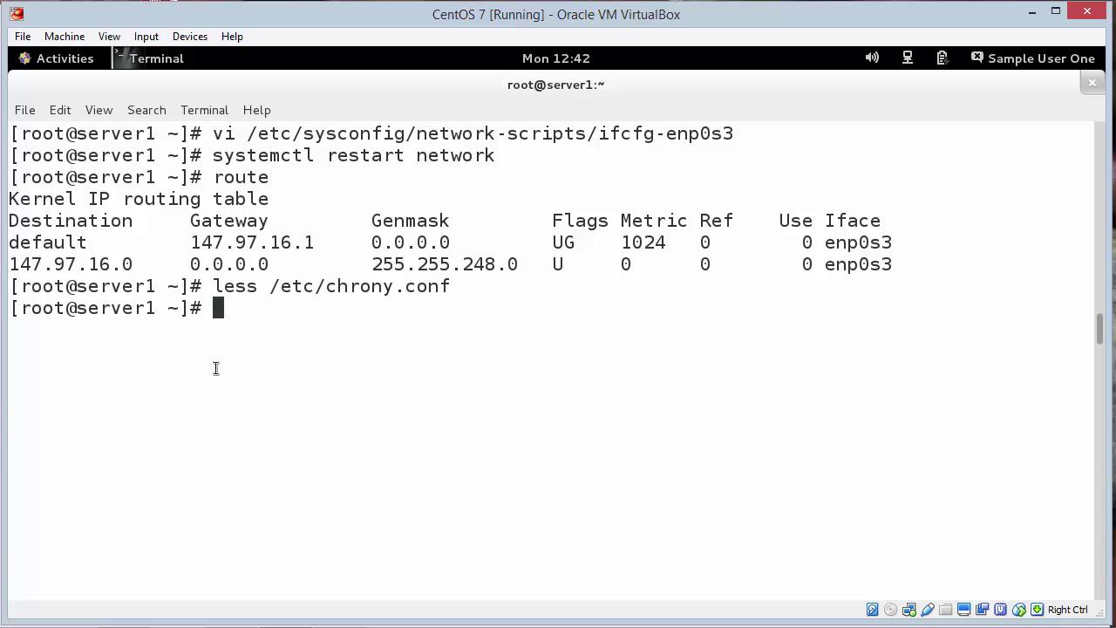
Step: Run the misspelled chrony sources -v twice; both attempts report command not found
type("chron")
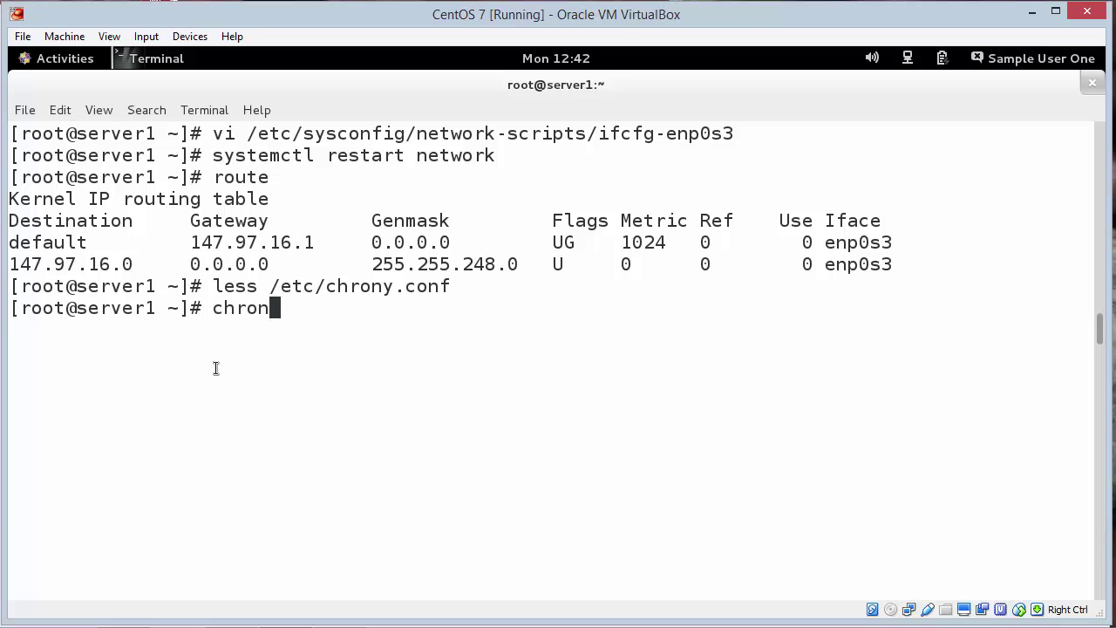
type("y sourc")
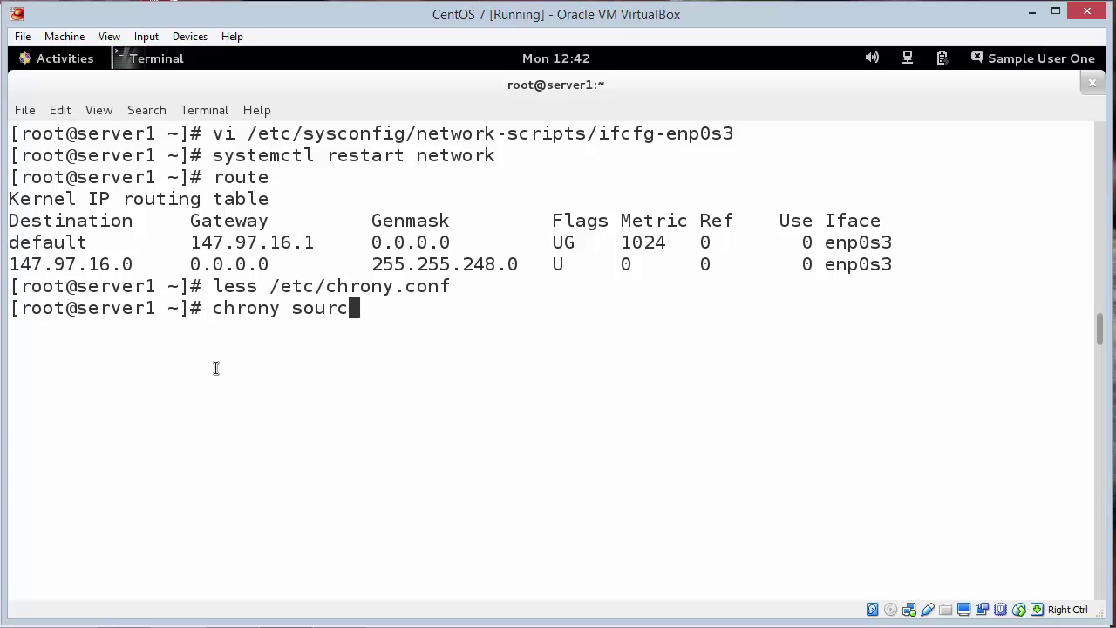
type("es -v")
key("Return")
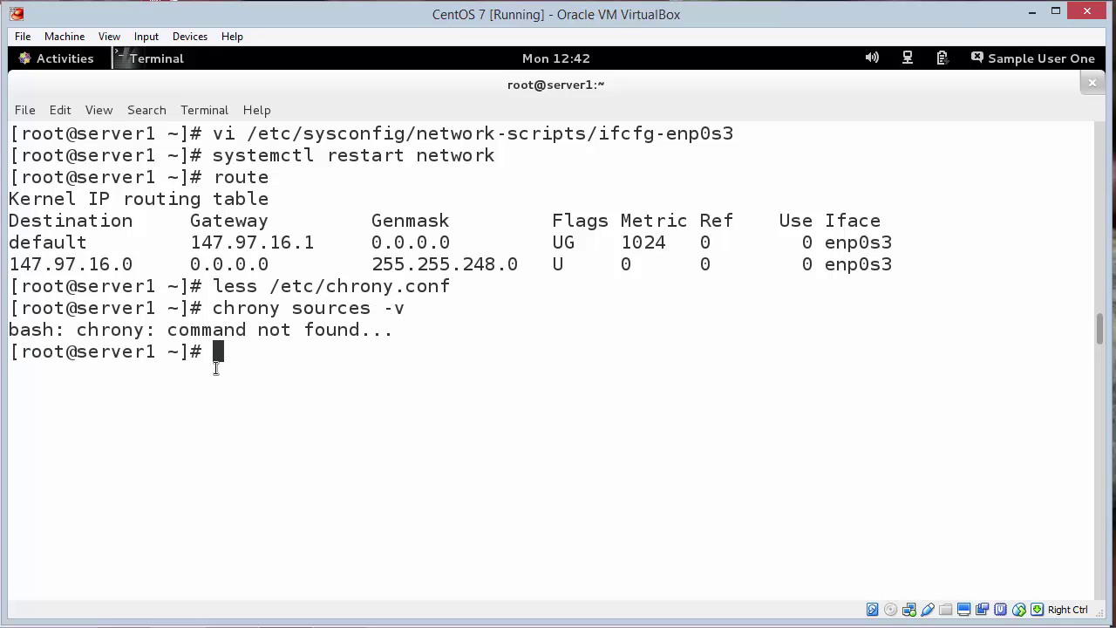
type("chrony srouce")
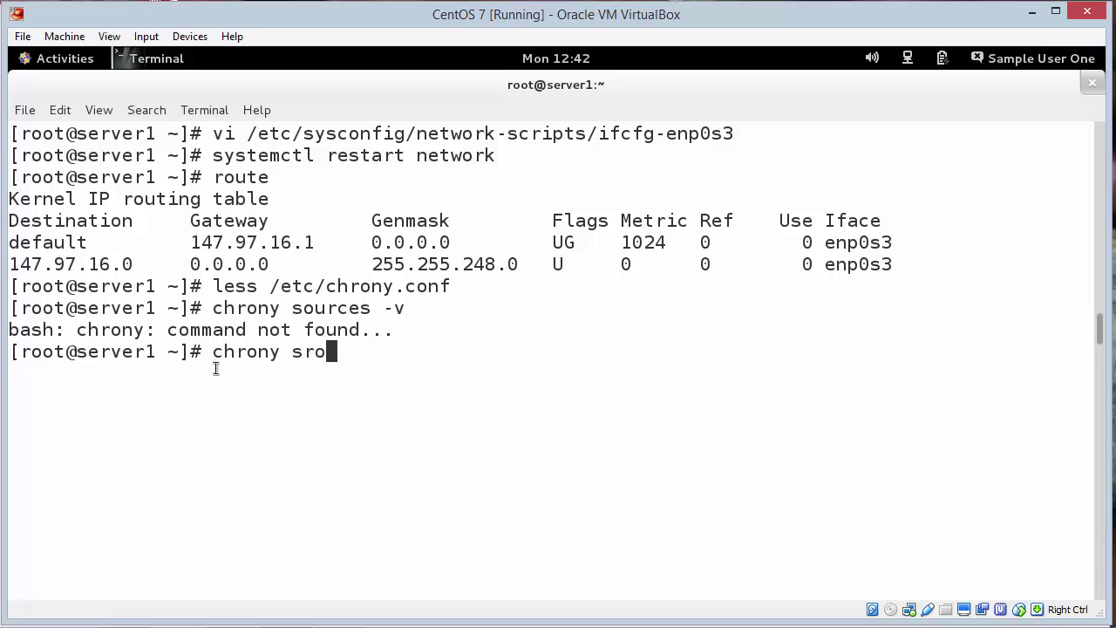
key("BackSpace")
key("BackSpace")
key("BackSpace")
key("BackSpace")
key("BackSpace")
type("ources -v")
key("Return")
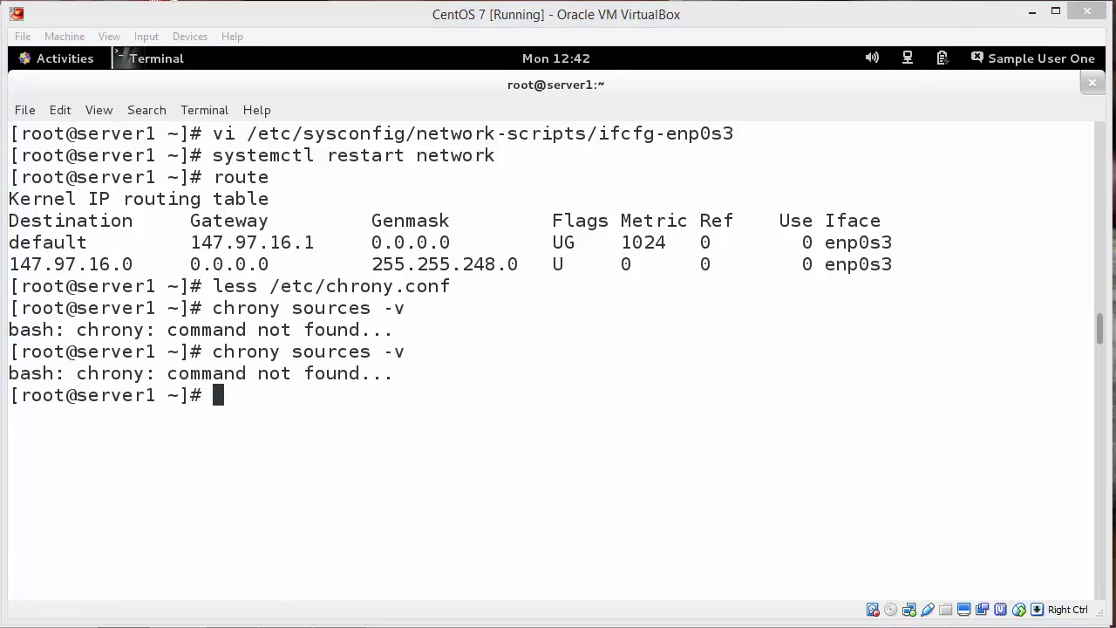
Step: Recall the failed command and move the cursor to the chrony command name to fix it
left_click(702, 294)
key("Up")
key("Left")
key("Left")
key("Left")
key("Left")
key("Left")
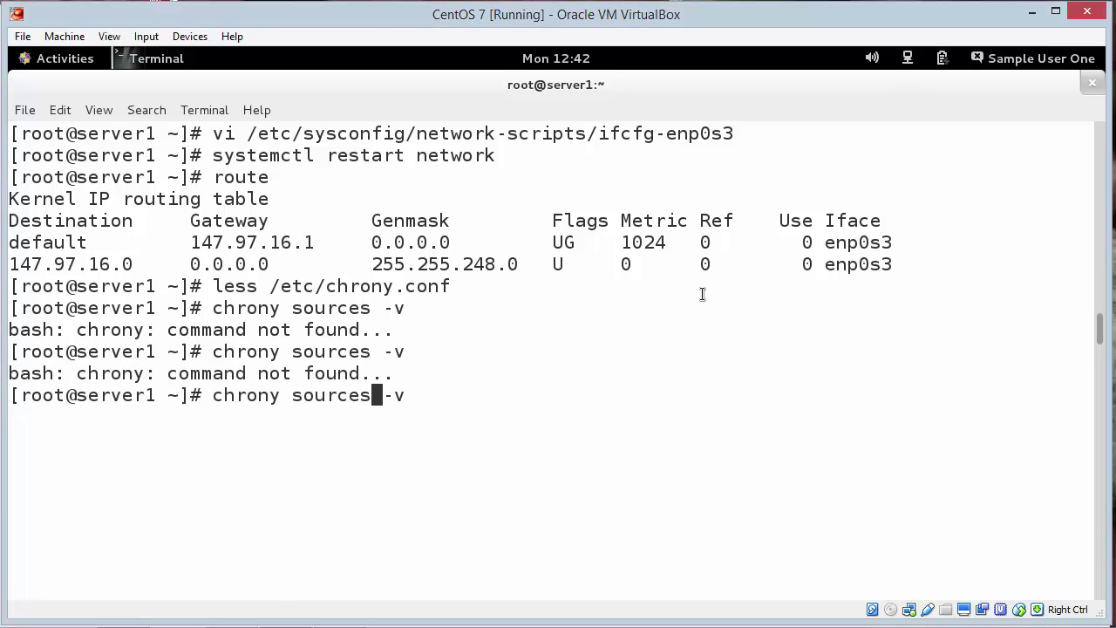
key("Left")
key("Left")
key("Left")
key("Left")
key("Left")
key("Left")
key("Left")
type("c")
key("BackSpace")
Step: Run the corrected chronyc sources -v, listing four sources synced to ntp.your.org
key("Right")
type("c")
key("Return")
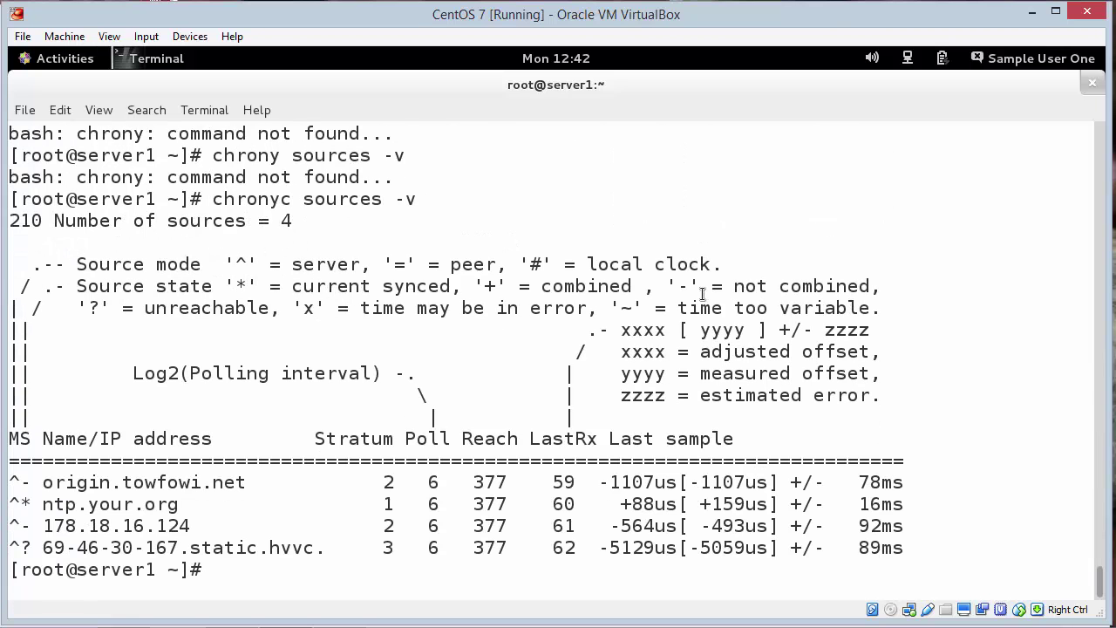